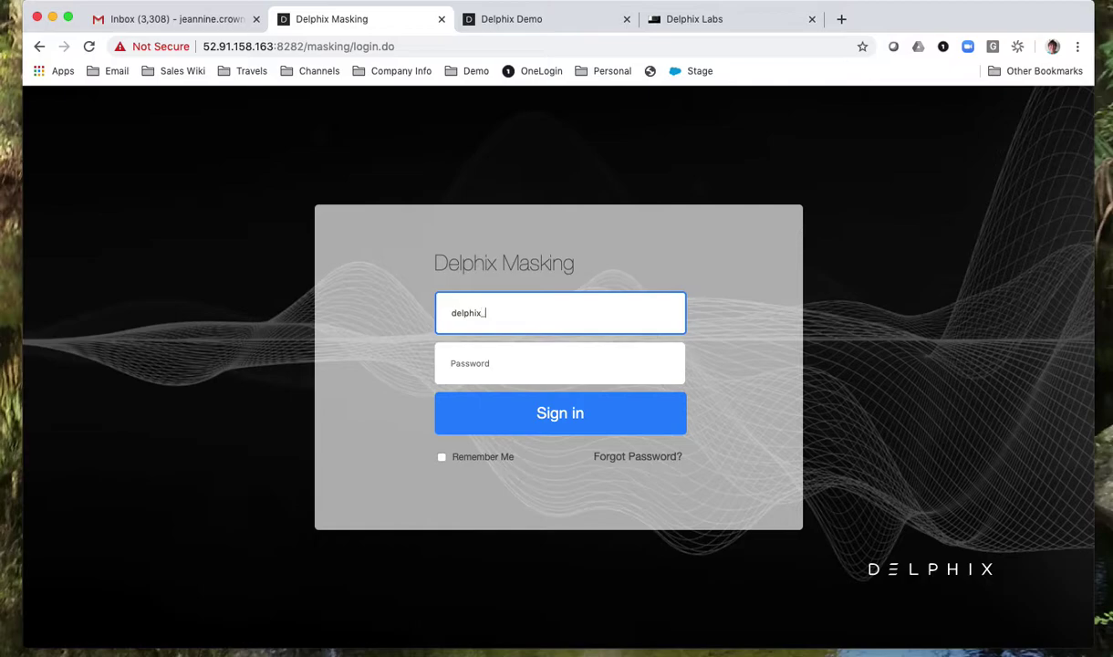
Sign in to the masking engine with the admin account's username and password.
{"action": "left_click", "coordinate": [630, 362]}
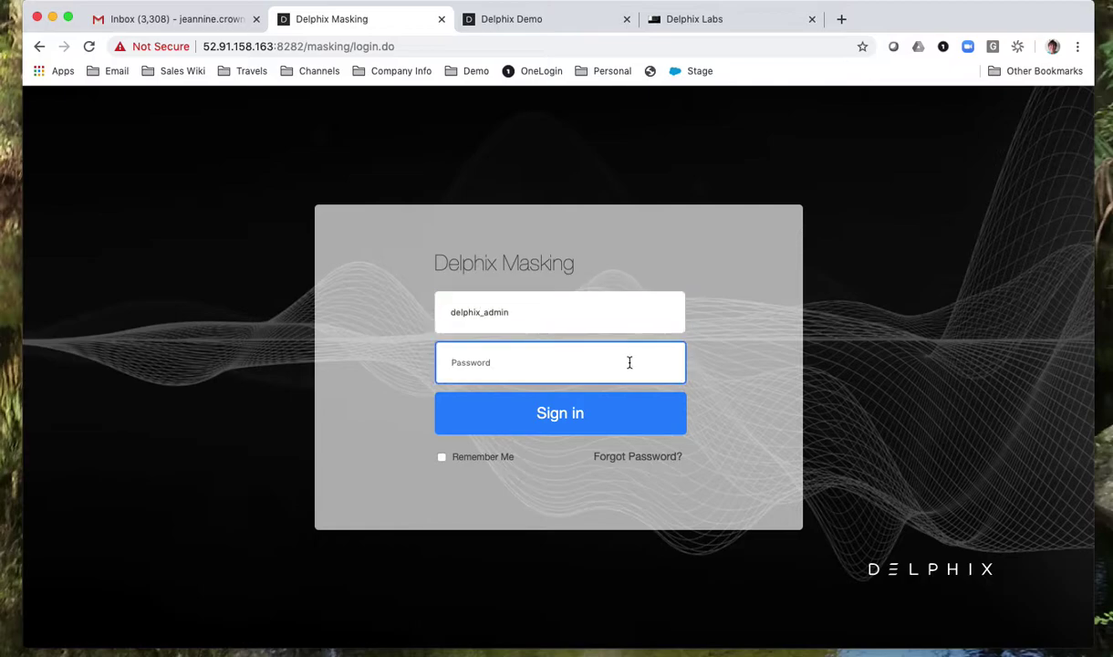
{"action": "type", "text": "••••••••••"}
{"action": "left_click", "coordinate": [607, 419]}
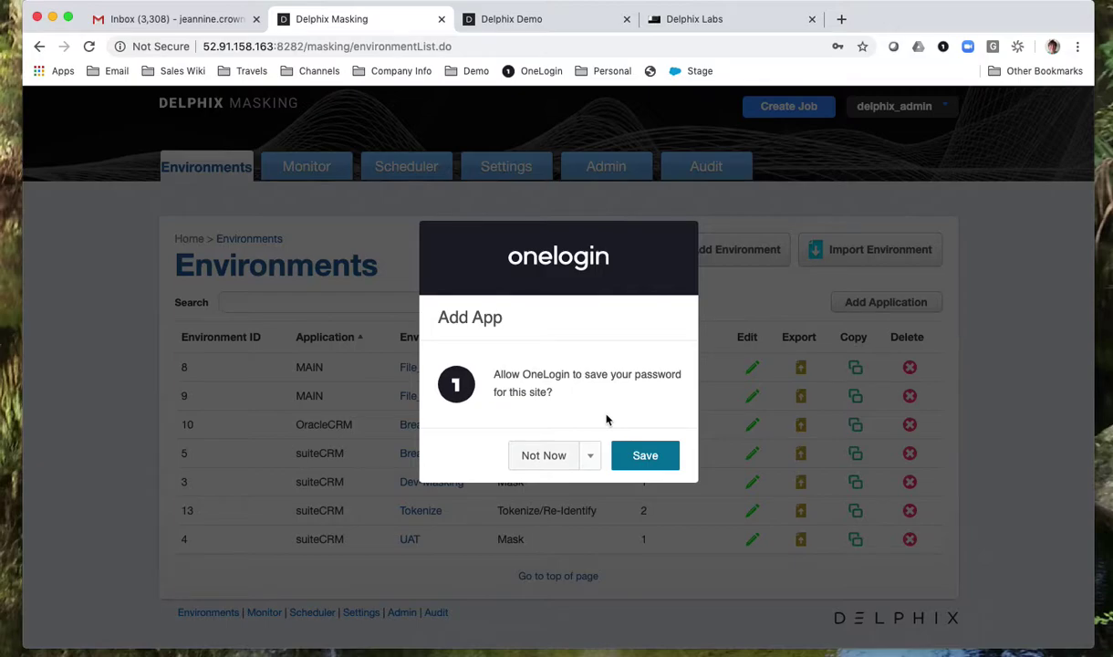
Decline the password-save popup and review the seven listed environments.
{"action": "left_click", "coordinate": [540, 458]}
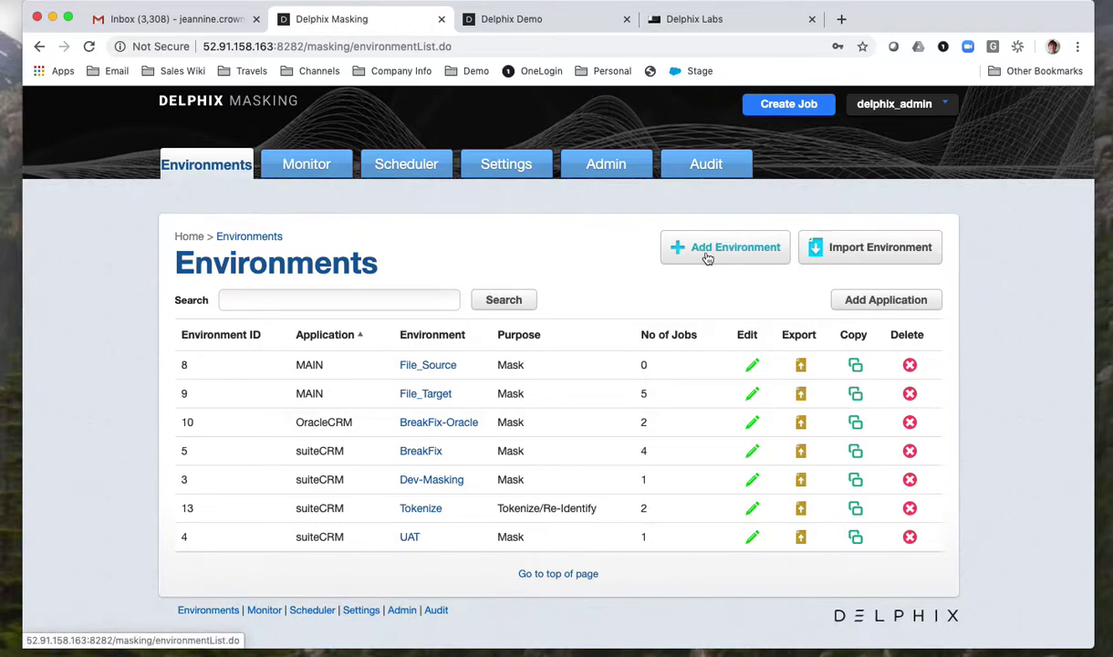
{"action": "scroll", "coordinate": [708, 259], "scroll_direction": "up", "scroll_amount": 1}
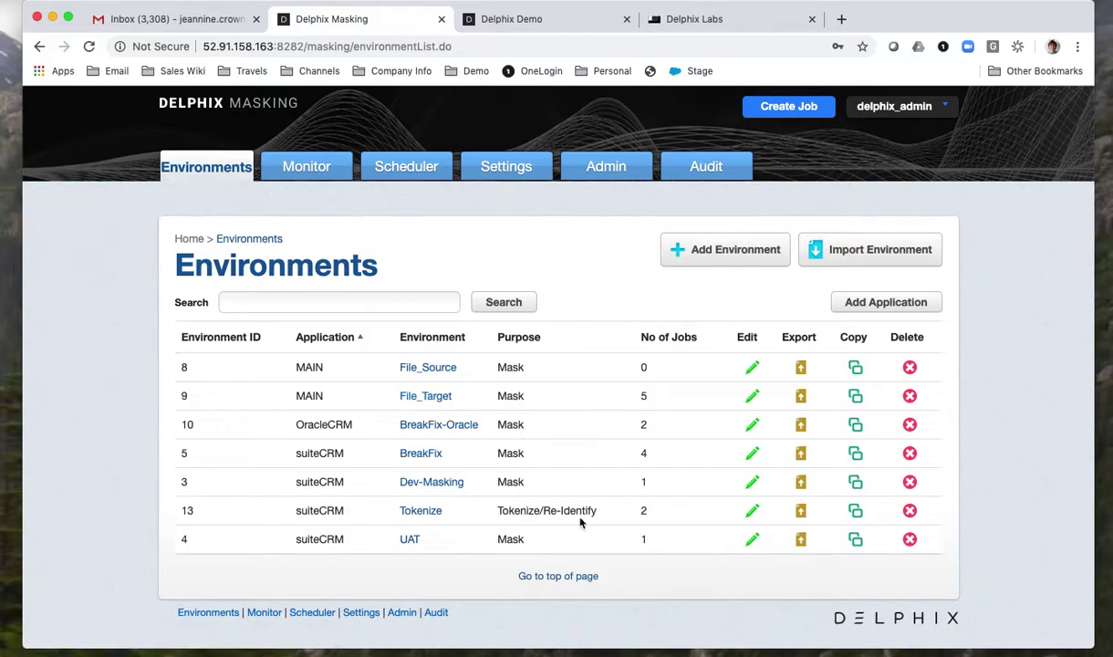
Add environment Token_EDI under application MAIN with purpose Tokenize/Re-Identify.
{"action": "left_click", "coordinate": [703, 259]}
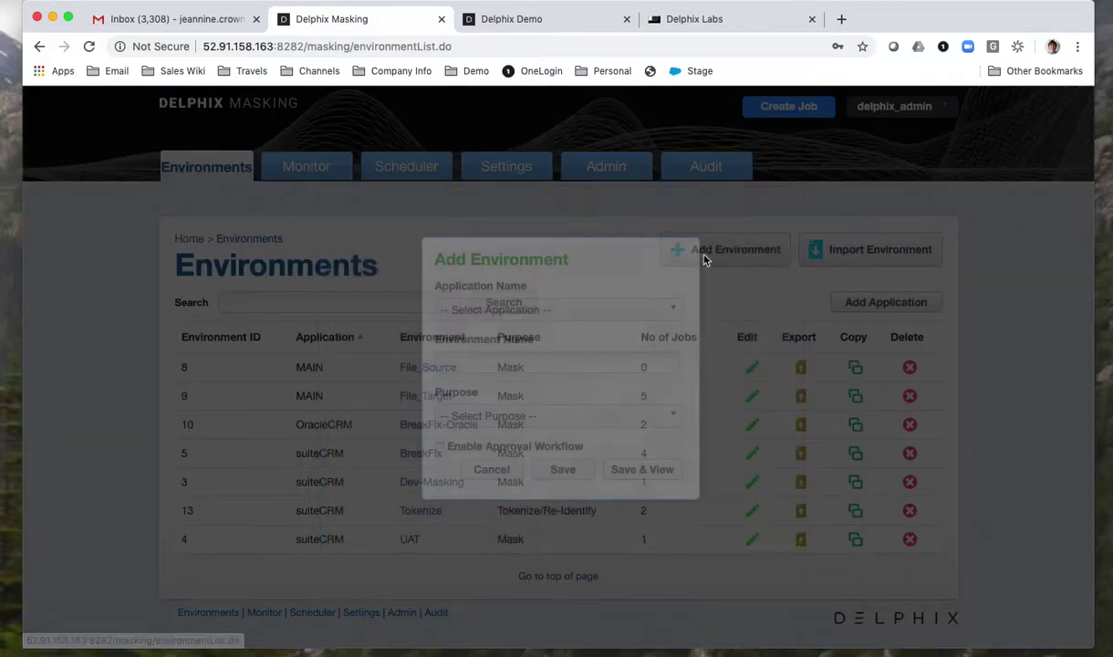
{"action": "left_click", "coordinate": [675, 311]}
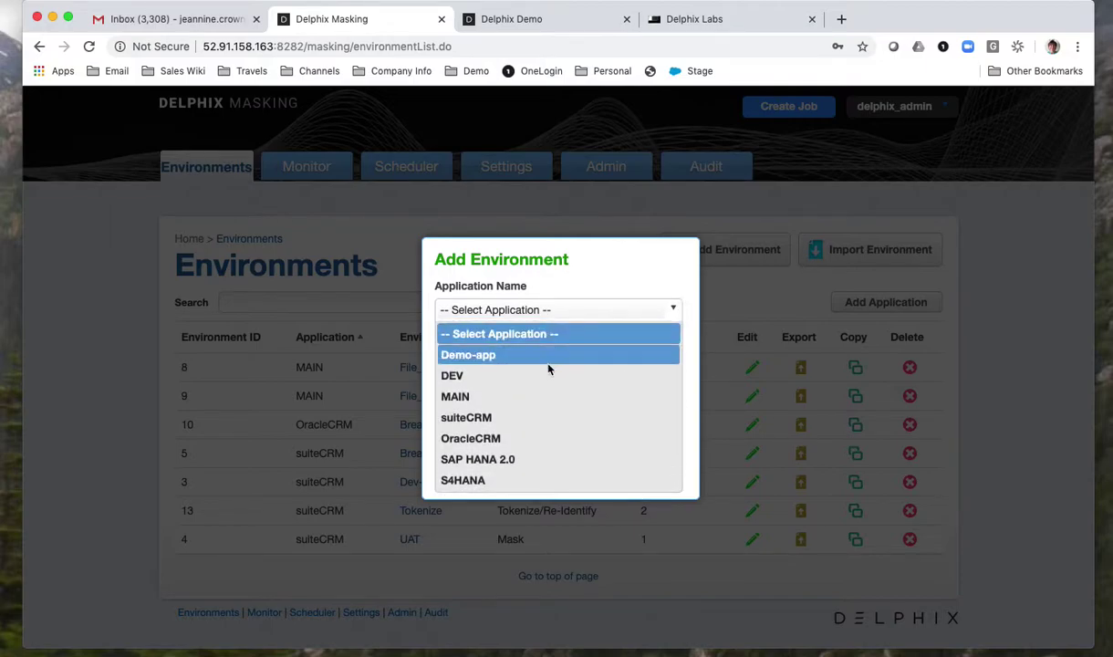
{"action": "left_click", "coordinate": [536, 395]}
{"action": "left_click", "coordinate": [507, 363]}
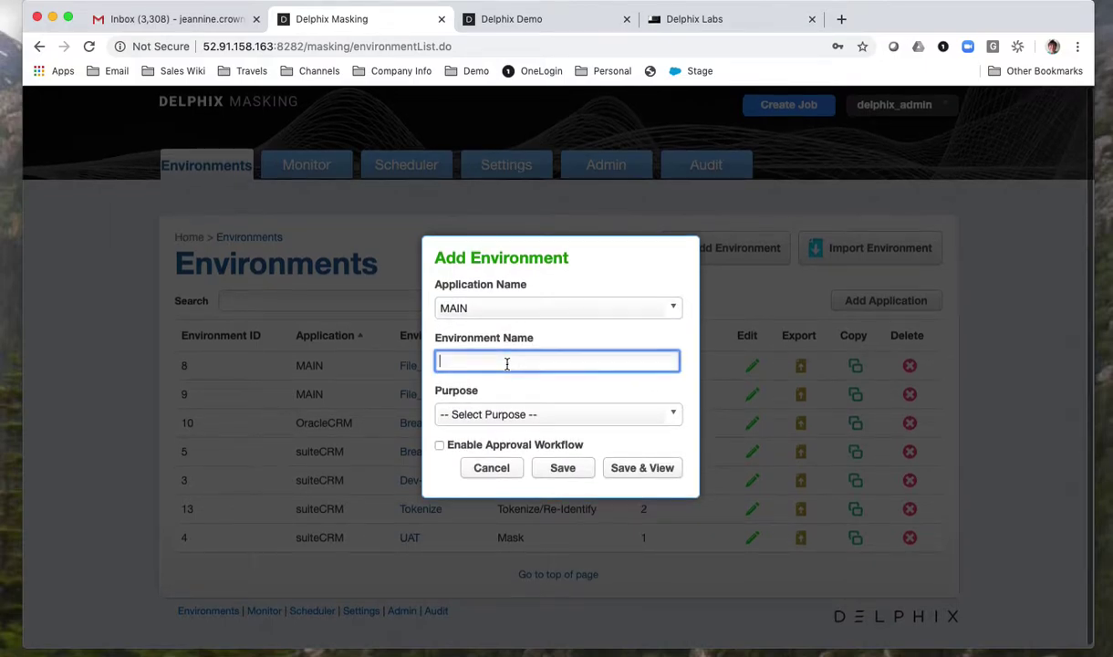
{"action": "type", "text": "Token"}
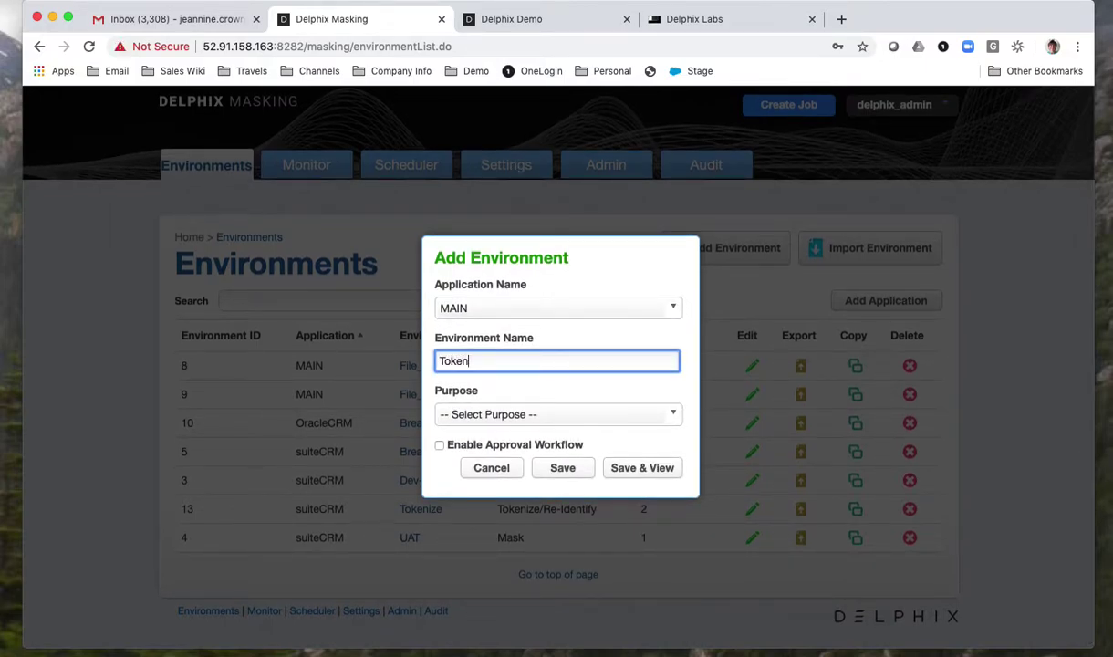
{"action": "type", "text": "_EDI"}
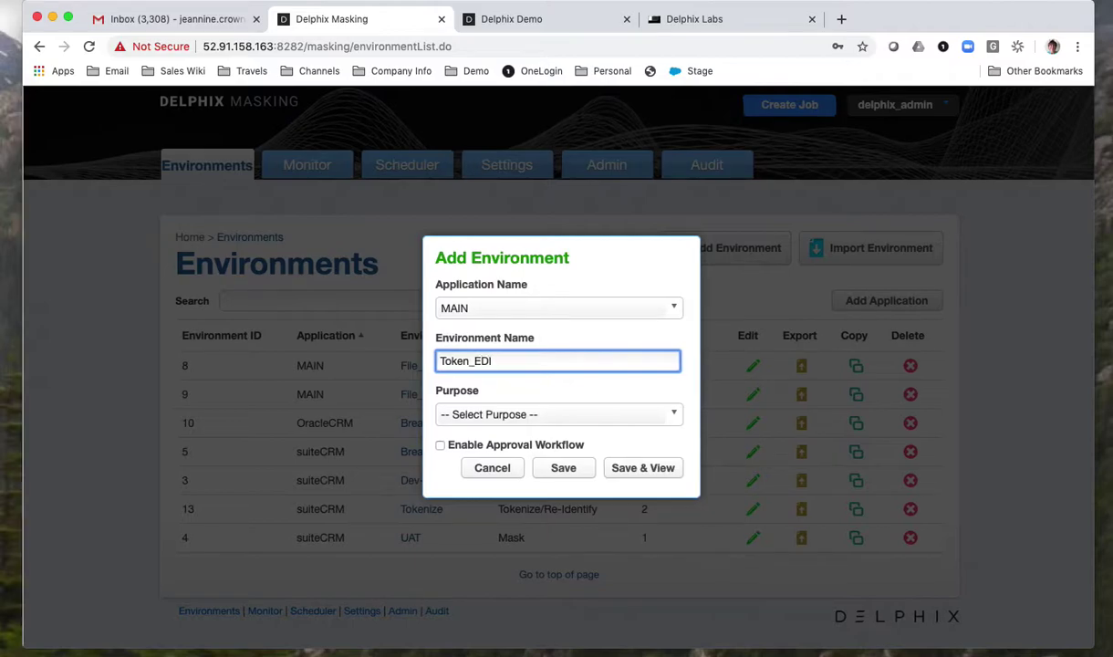
{"action": "left_click", "coordinate": [676, 413]}
{"action": "scroll", "coordinate": [620, 433], "scroll_direction": "up", "scroll_amount": 1}
{"action": "left_click", "coordinate": [670, 418]}
{"action": "left_click", "coordinate": [594, 485]}
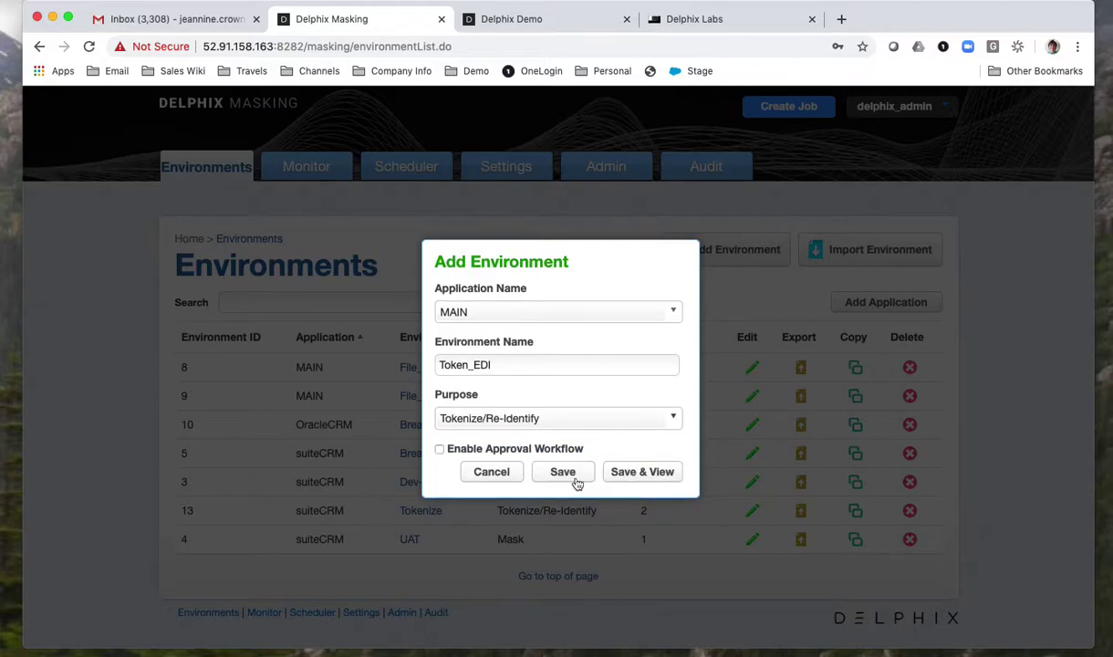
{"action": "left_click", "coordinate": [567, 480]}
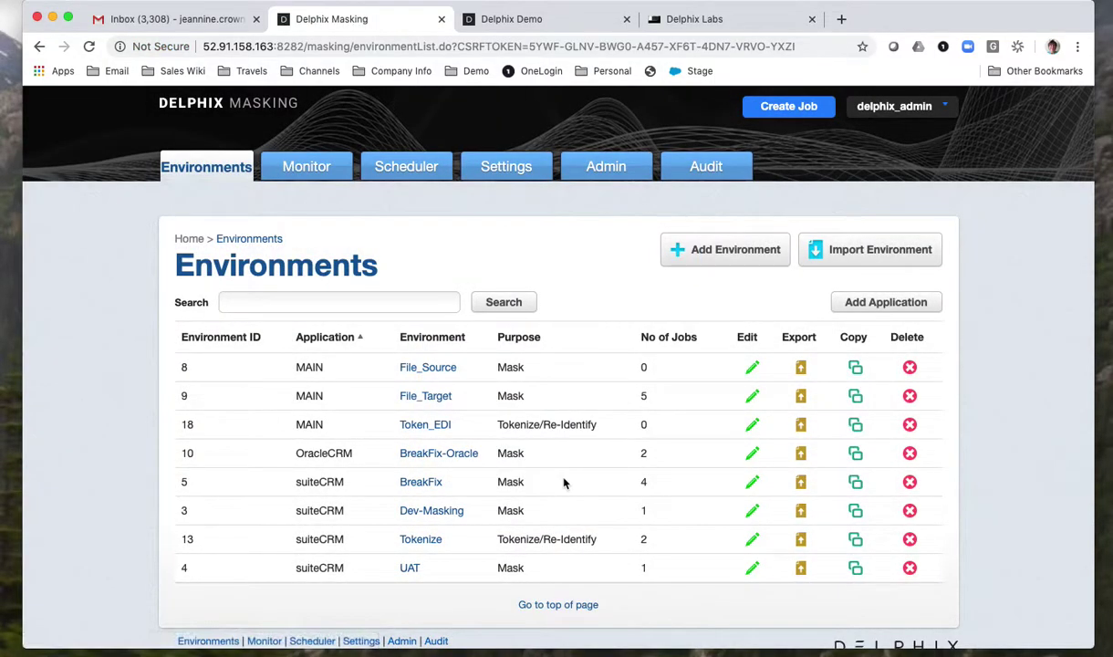
In Token_EDI's connectors, start a File - Delimited connection named Token_EDI271.
{"action": "left_click", "coordinate": [443, 426]}
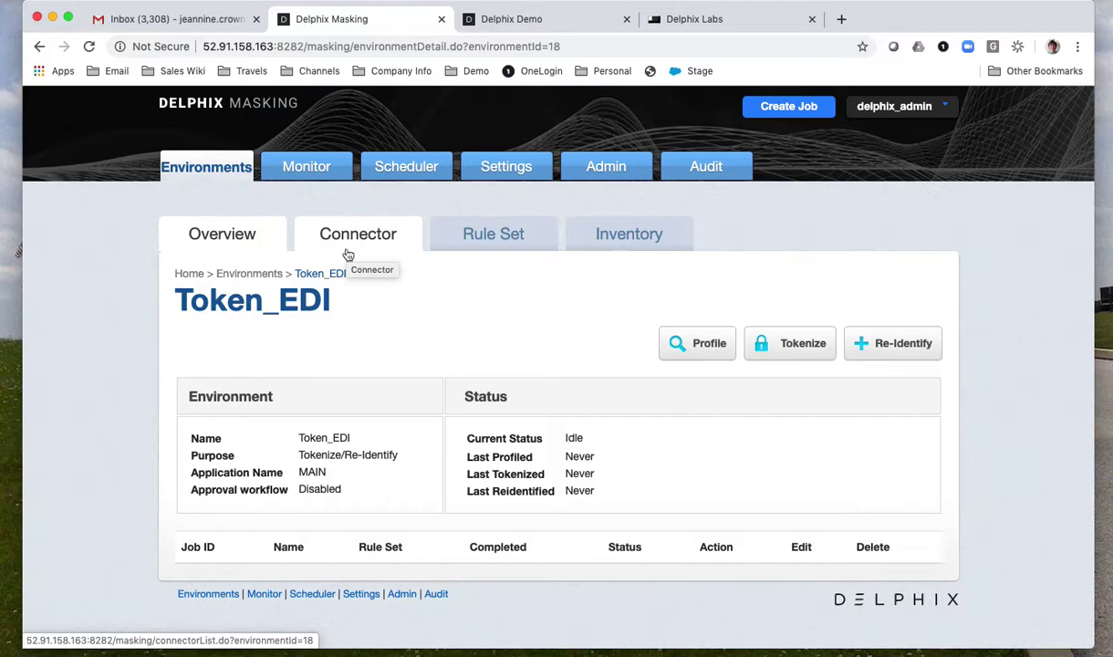
{"action": "left_click", "coordinate": [358, 239]}
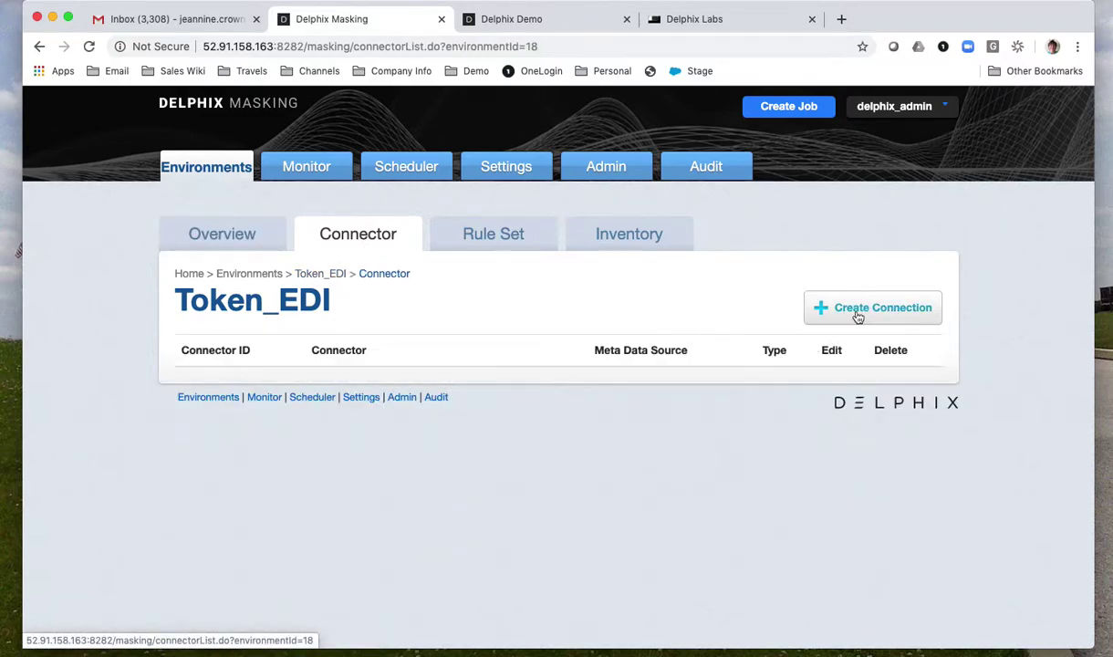
{"action": "left_click", "coordinate": [857, 310]}
{"action": "left_click", "coordinate": [530, 259]}
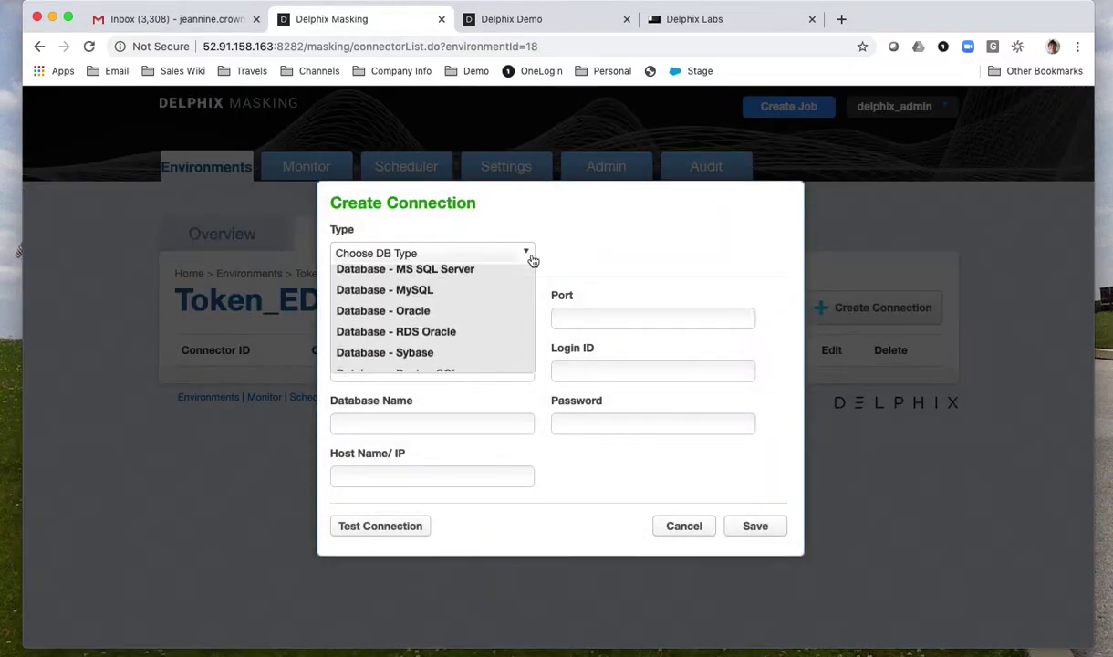
{"action": "key", "text": "Down"}
{"action": "key", "text": "Down"}
{"action": "key", "text": "Down"}
{"action": "key", "text": "Down"}
{"action": "key", "text": "Down"}
{"action": "key", "text": "Down"}
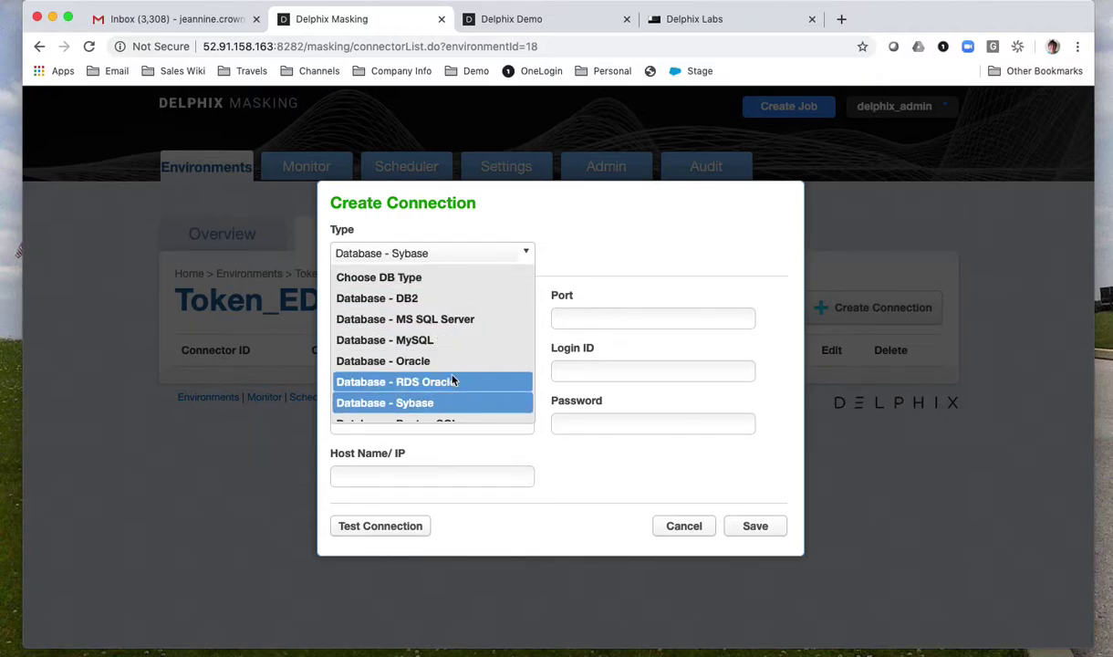
{"action": "key", "text": "Down"}
{"action": "key", "text": "Down"}
{"action": "key", "text": "Down"}
{"action": "key", "text": "Return"}
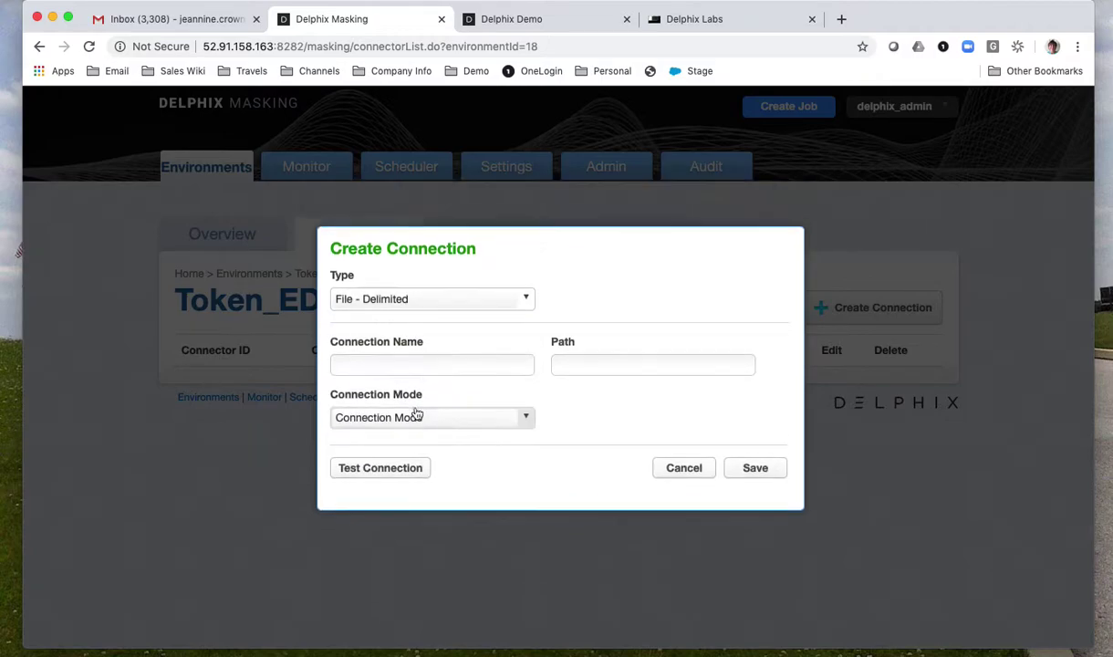
{"action": "left_click", "coordinate": [435, 373]}
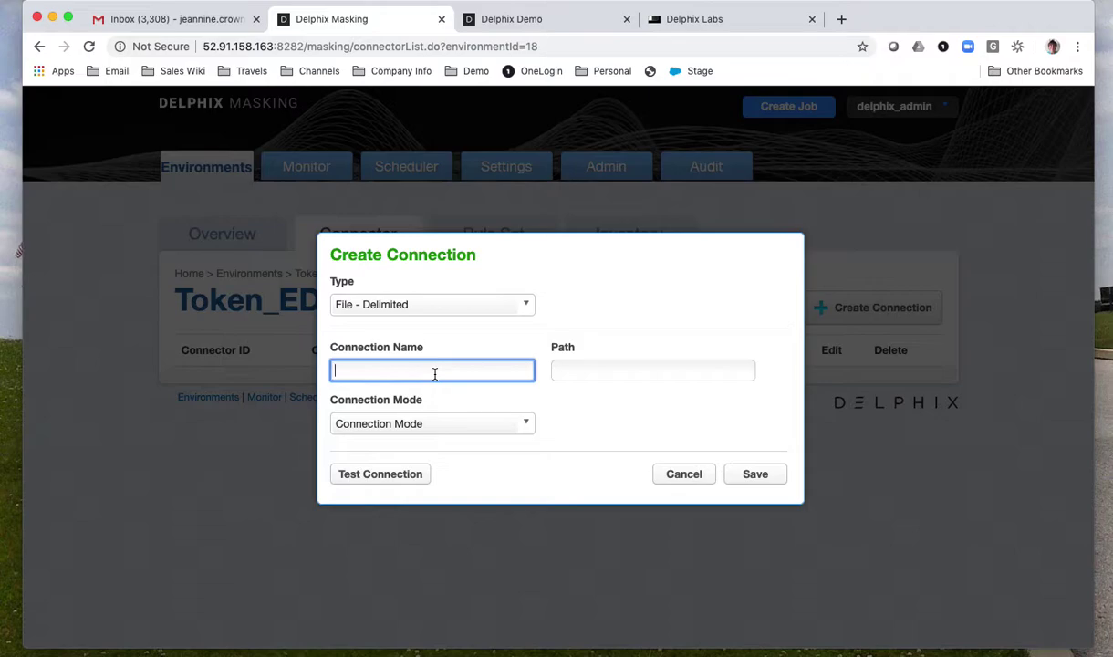
{"action": "type", "text": "Token_EDI271"}
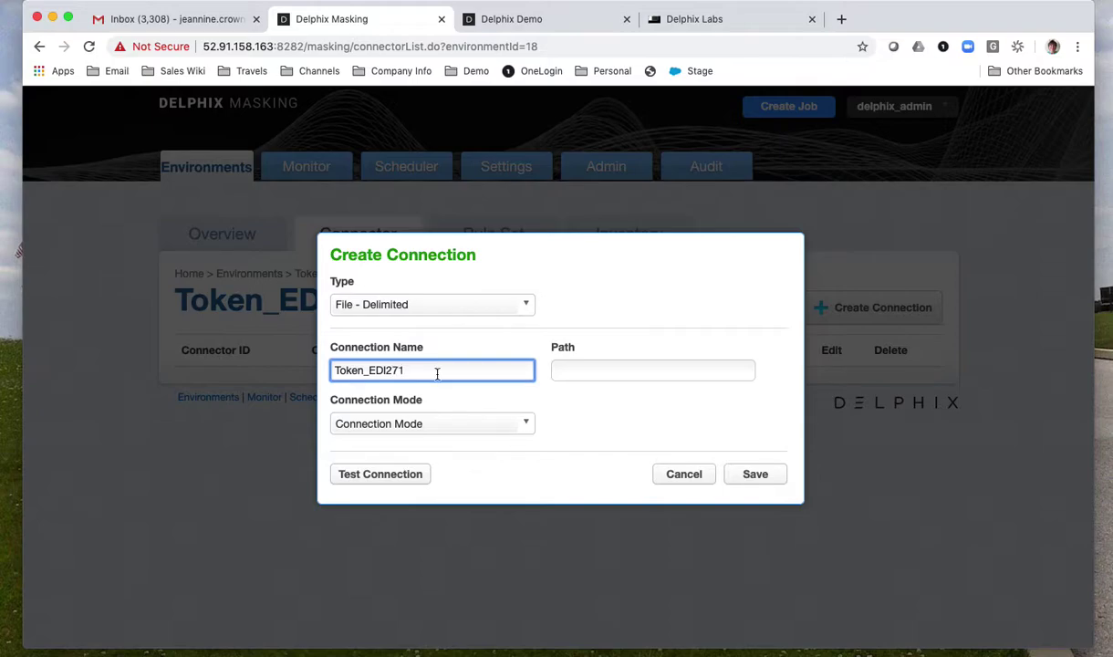
Set SFTP mode, server 10.0.1.30, port 22 and the 271 source folder path.
{"action": "left_click", "coordinate": [525, 424]}
{"action": "left_click", "coordinate": [422, 470]}
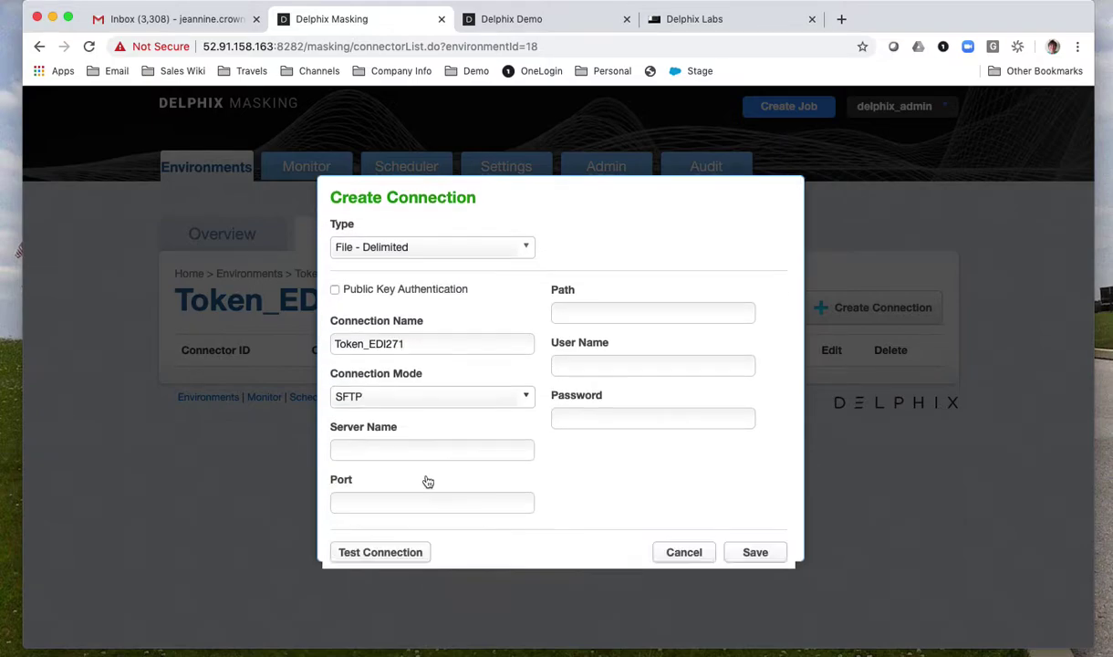
{"action": "left_click", "coordinate": [438, 442]}
{"action": "type", "text": "10.0.1.30"}
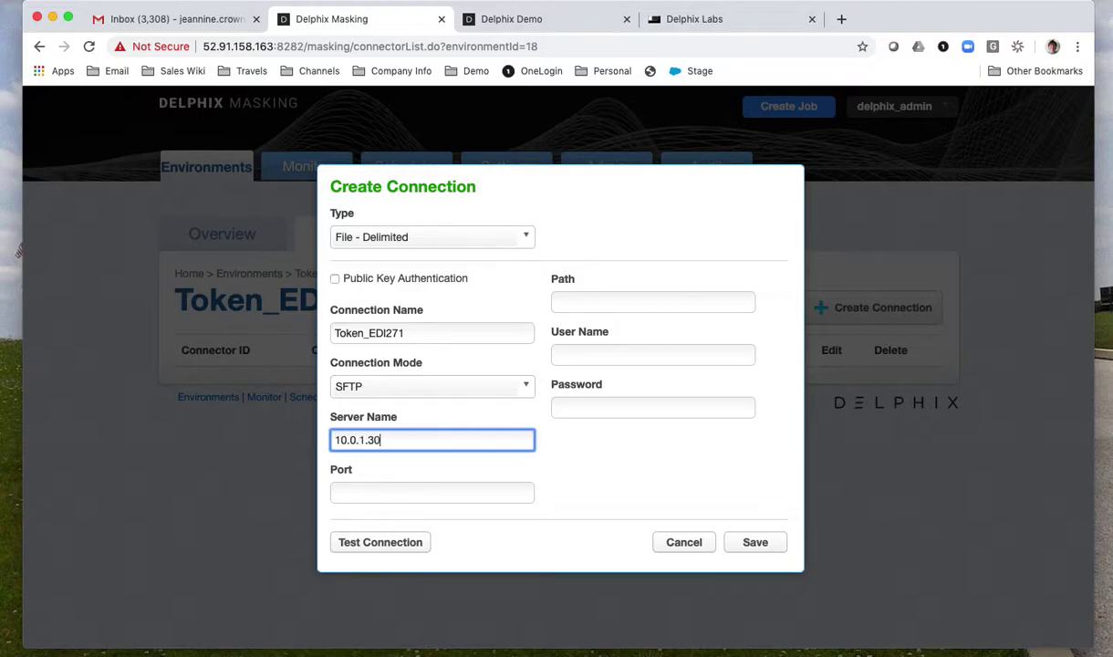
{"action": "left_click", "coordinate": [422, 490]}
{"action": "type", "text": "22"}
{"action": "left_click", "coordinate": [589, 301]}
{"action": "type", "text": "/home"}
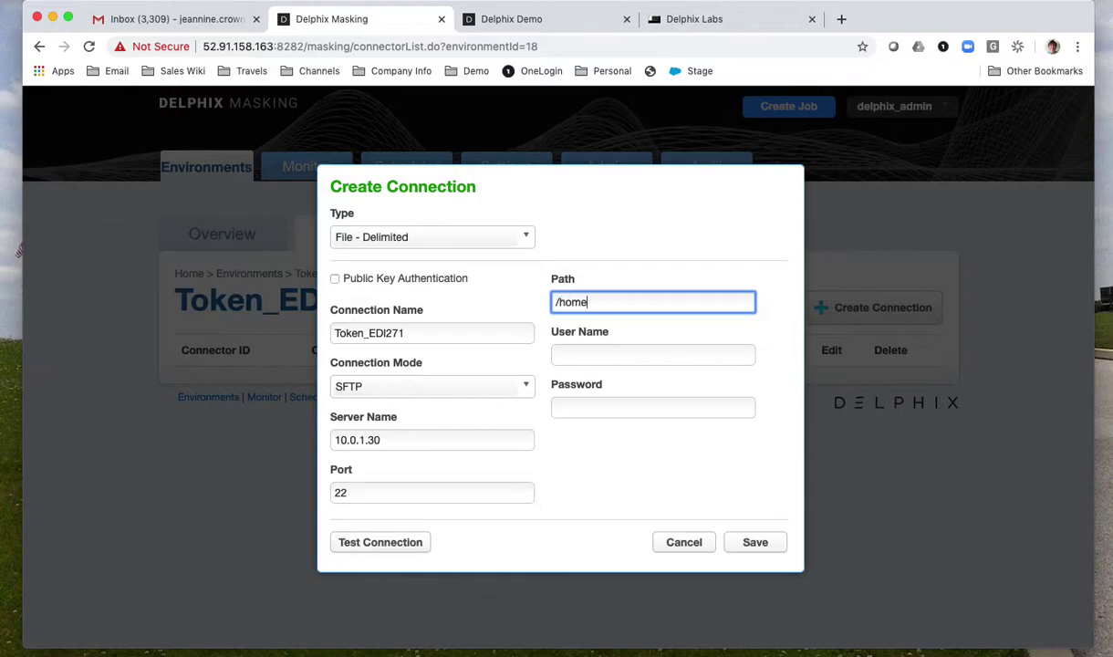
{"action": "type", "text": "/delphix/"}
{"action": "type", "text": "sou"}
{"action": "key", "text": "BackSpace"}
{"action": "key", "text": "BackSpace"}
{"action": "key", "text": "BackSpace"}
{"action": "type", "text": "sfto"}
{"action": "key", "text": "BackSpace"}
{"action": "type", "text": "pbse/source/271"}
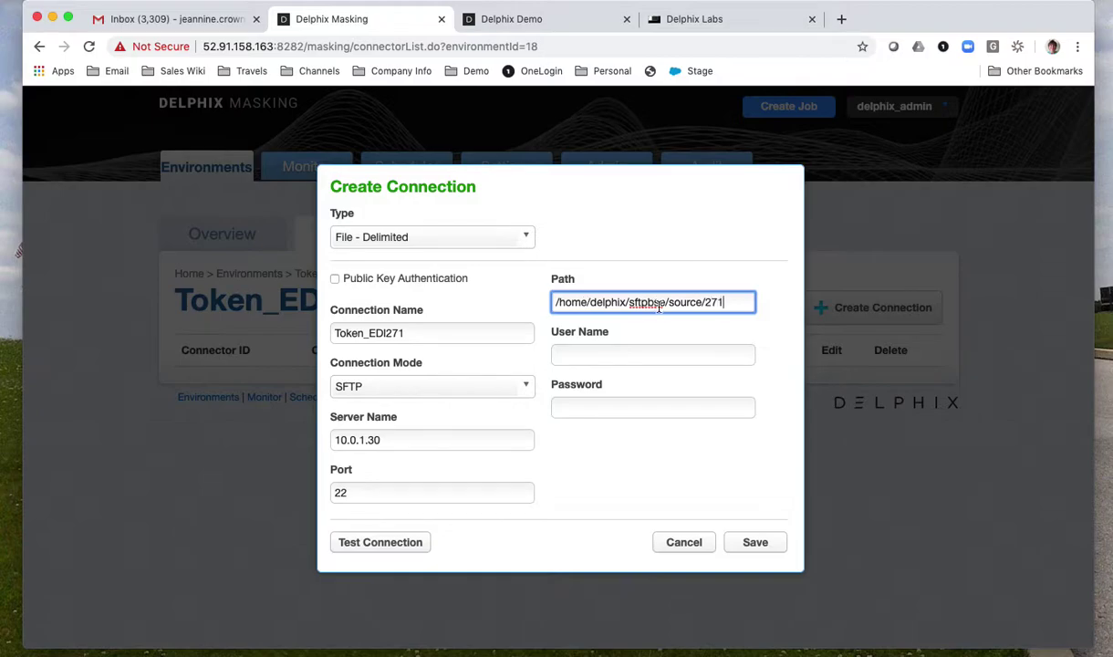
Enter the SFTP login credentials, test the connection and save the Token_EDI271 connector.
{"action": "left_click", "coordinate": [650, 355]}
{"action": "type", "text": "delphix"}
{"action": "left_click", "coordinate": [648, 407]}
{"action": "type", "text": "delphix"}
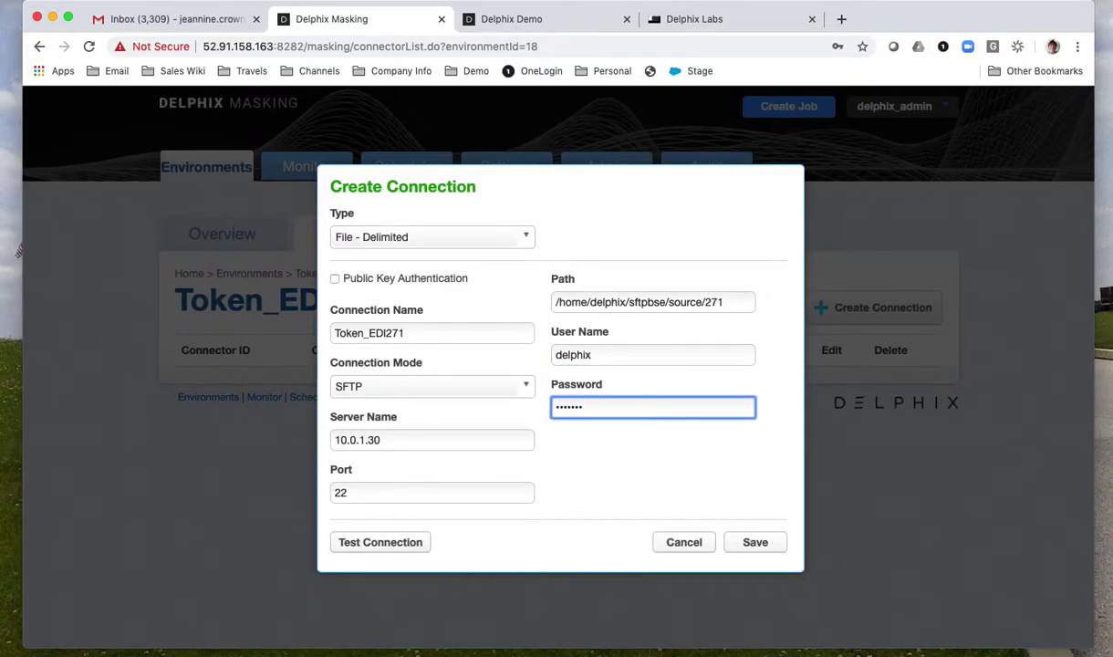
{"action": "left_click", "coordinate": [413, 543]}
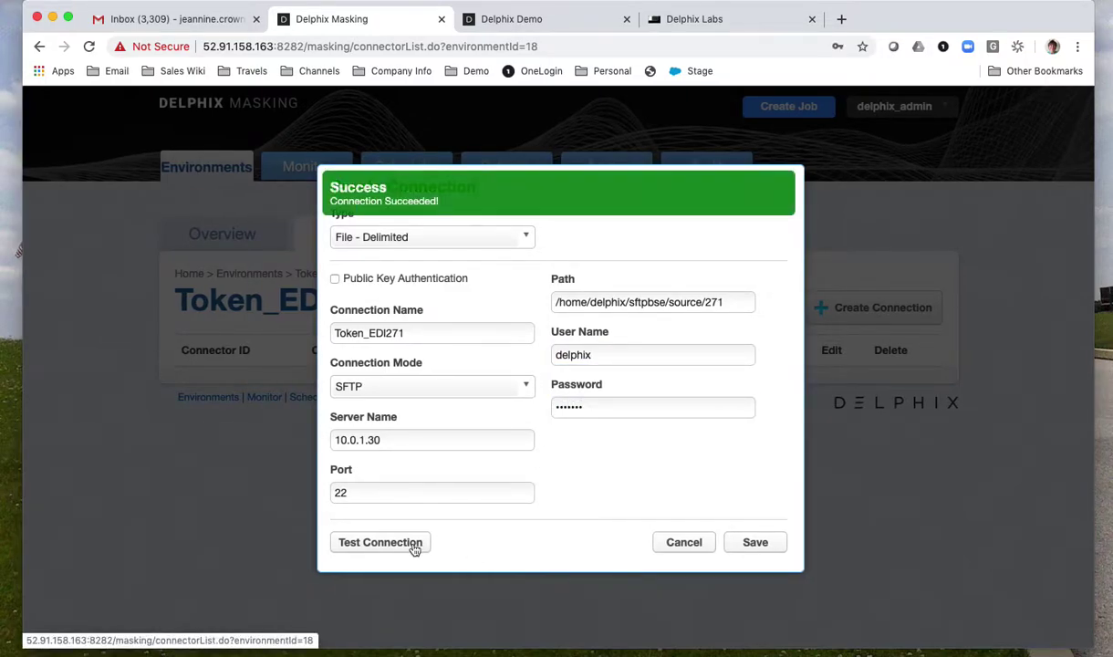
{"action": "left_click", "coordinate": [744, 542]}
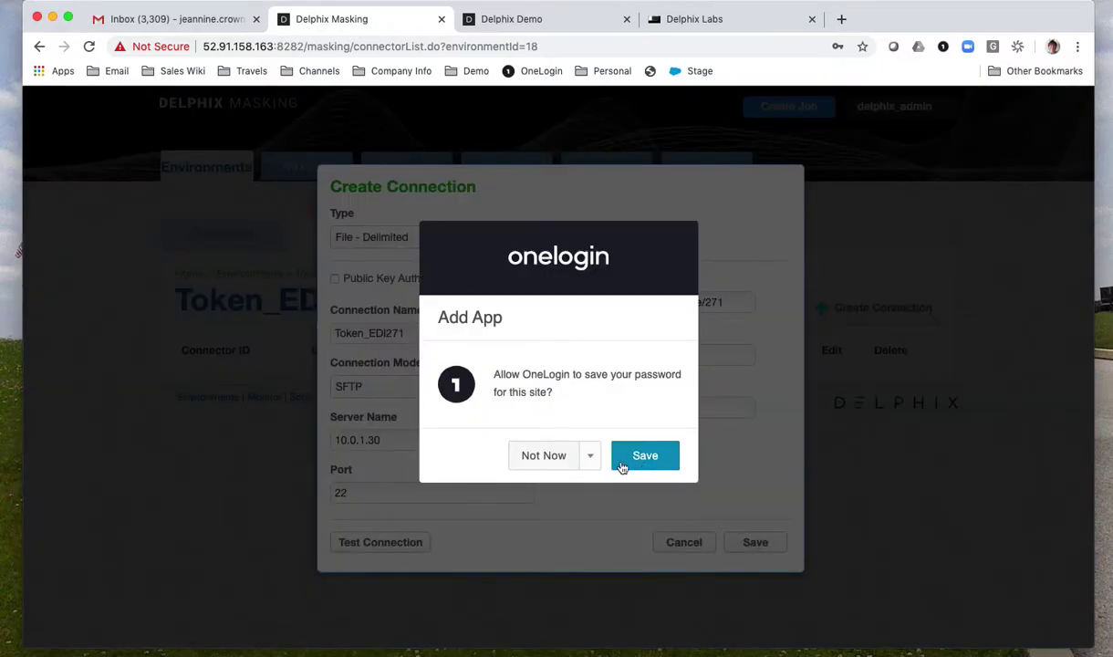
{"action": "left_click", "coordinate": [538, 456]}
{"action": "left_click", "coordinate": [755, 542]}
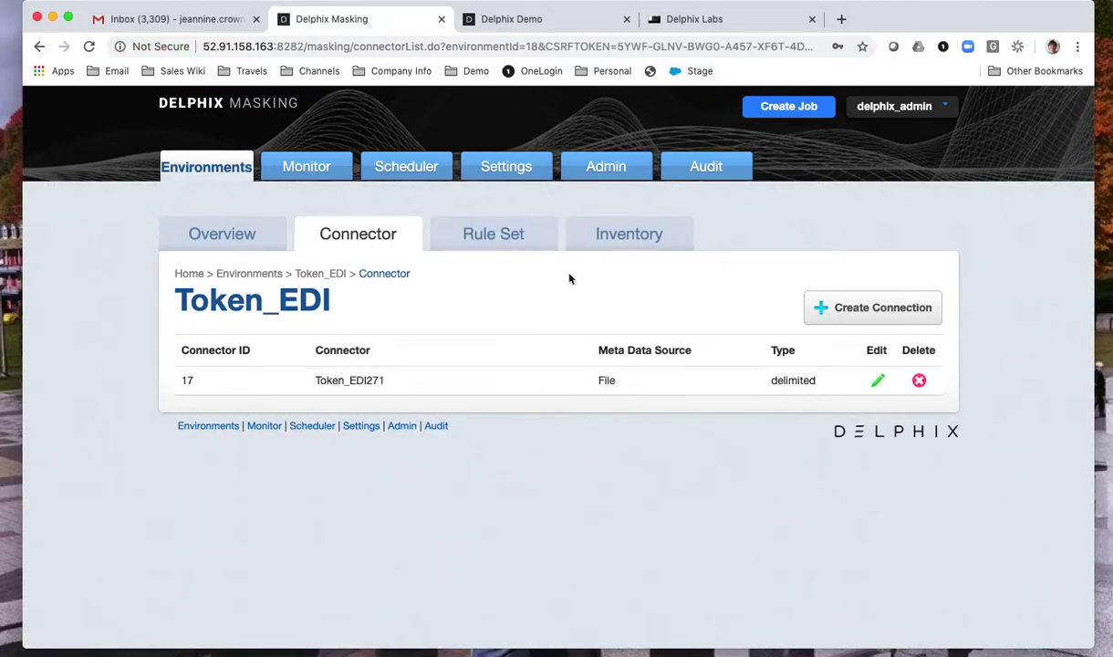
Create the Delimited File format Token_File_271 in Settings, then return to Environments.
{"action": "left_click", "coordinate": [503, 173]}
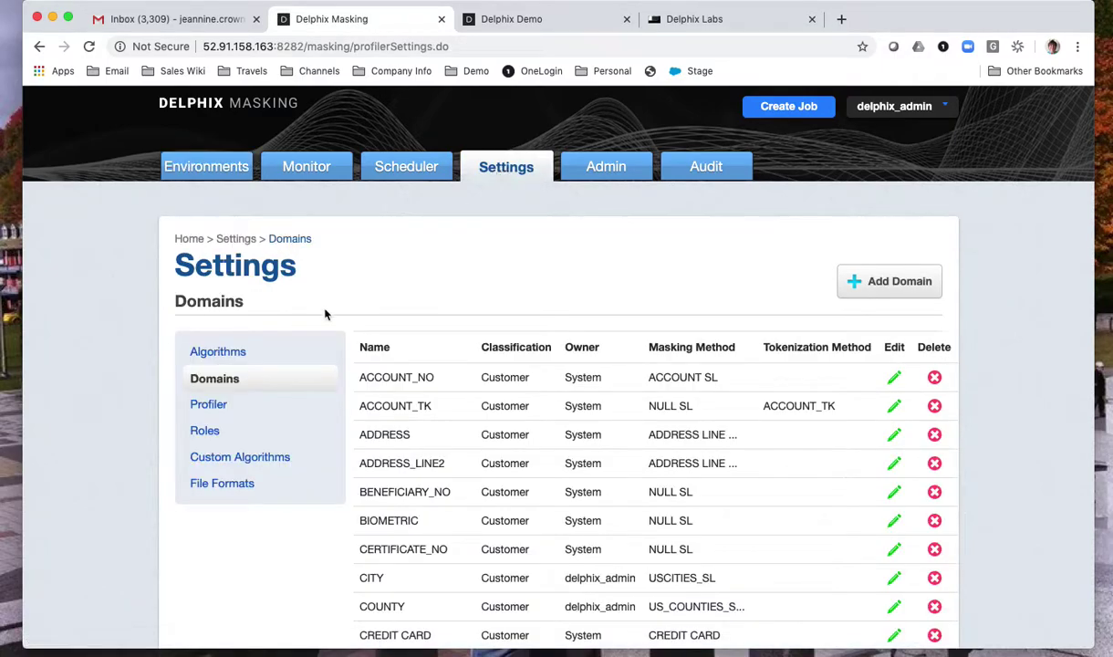
{"action": "left_click", "coordinate": [228, 485]}
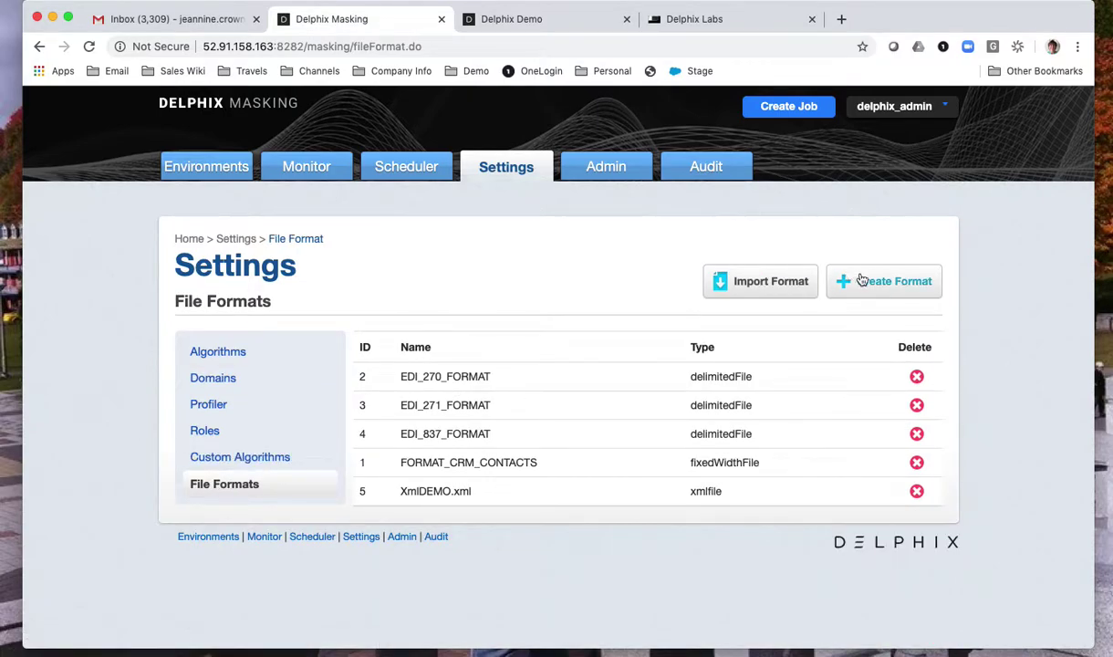
{"action": "left_click", "coordinate": [828, 272]}
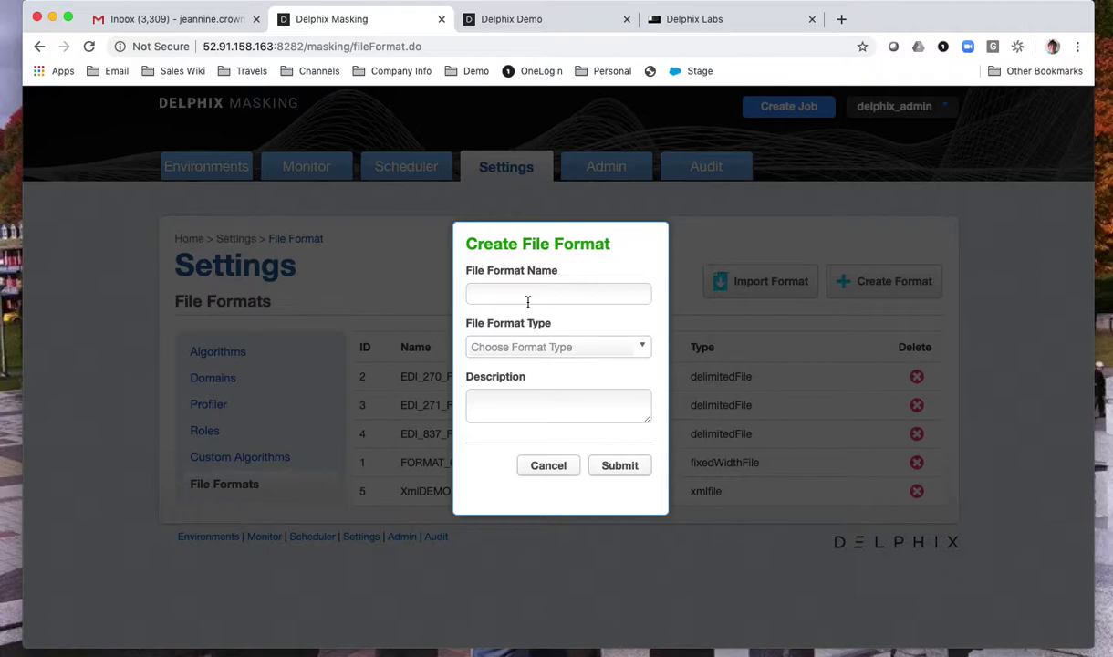
{"action": "left_click", "coordinate": [527, 295]}
{"action": "type", "text": "T"}
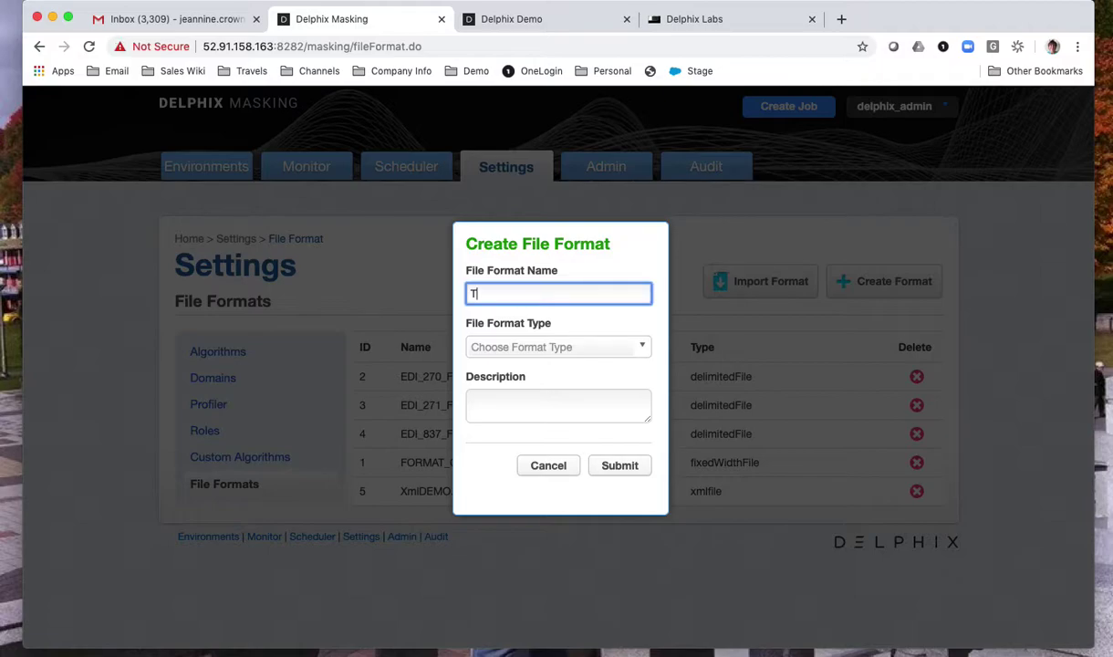
{"action": "type", "text": "oken_Filr_271"}
{"action": "left_click", "coordinate": [515, 292]}
{"action": "key", "text": "BackSpace"}
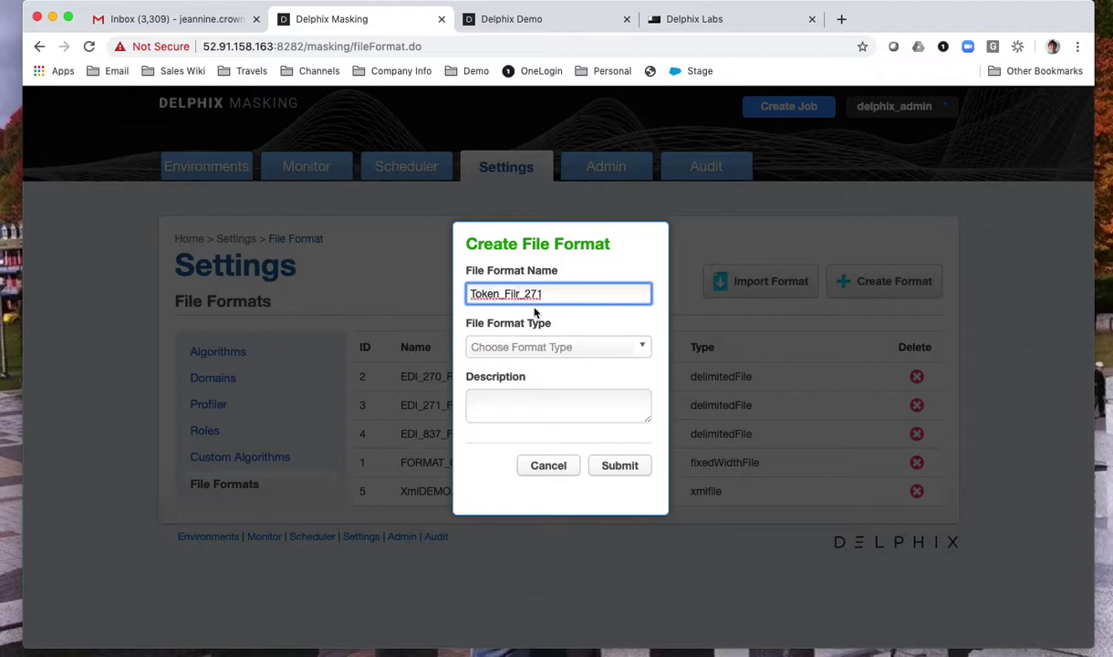
{"action": "type", "text": "e"}
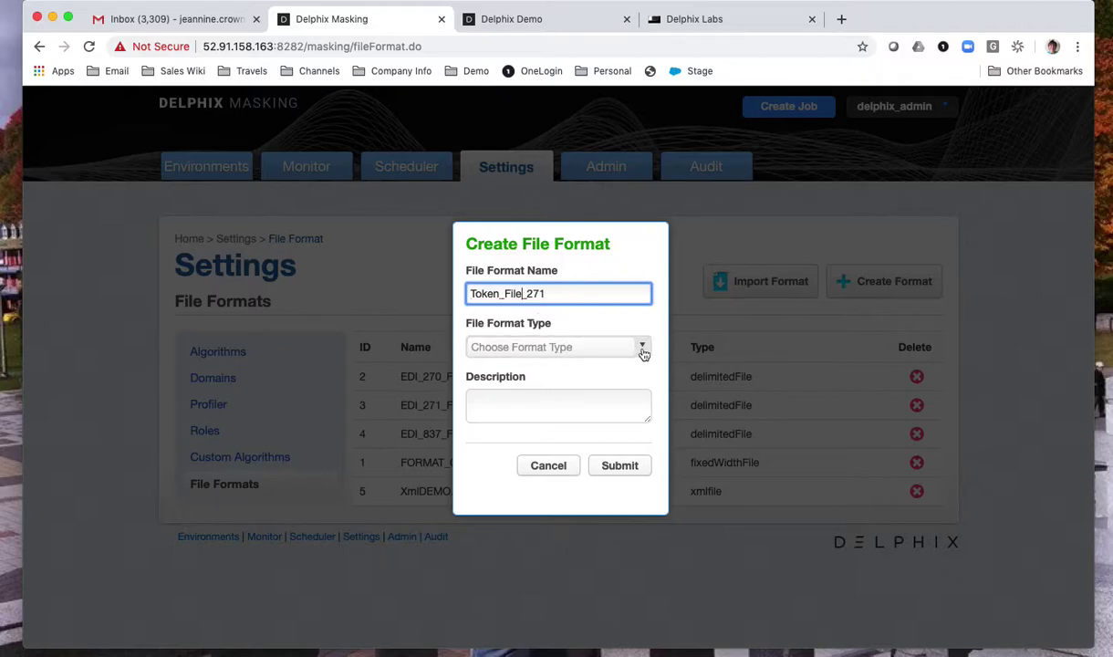
{"action": "left_click", "coordinate": [642, 349]}
{"action": "left_click", "coordinate": [578, 392]}
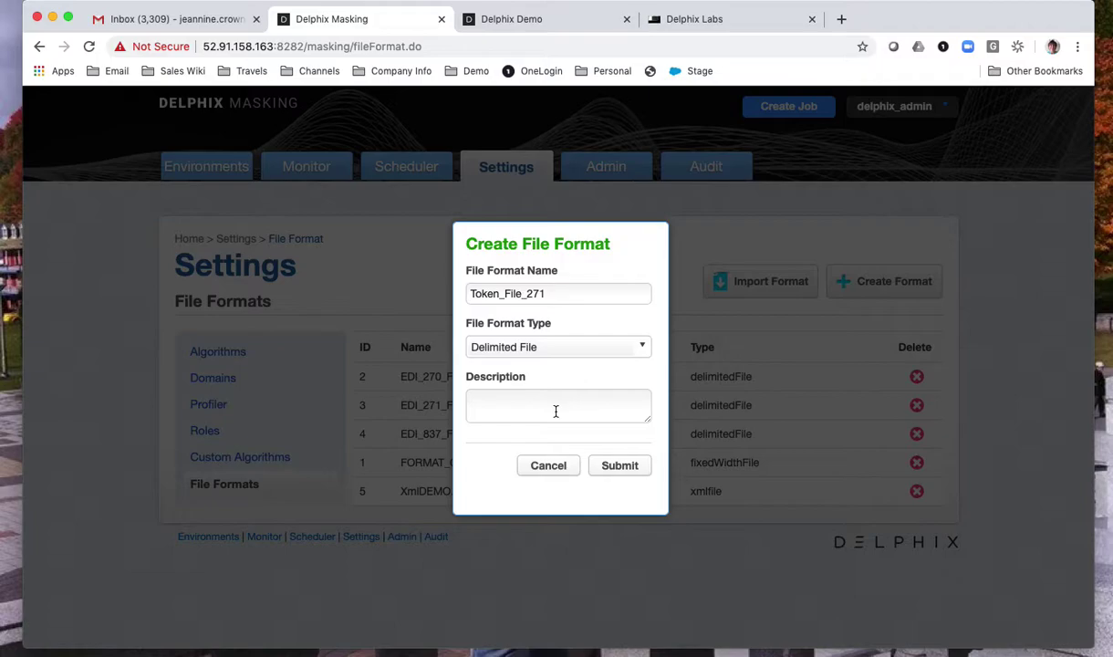
{"action": "left_click", "coordinate": [610, 466]}
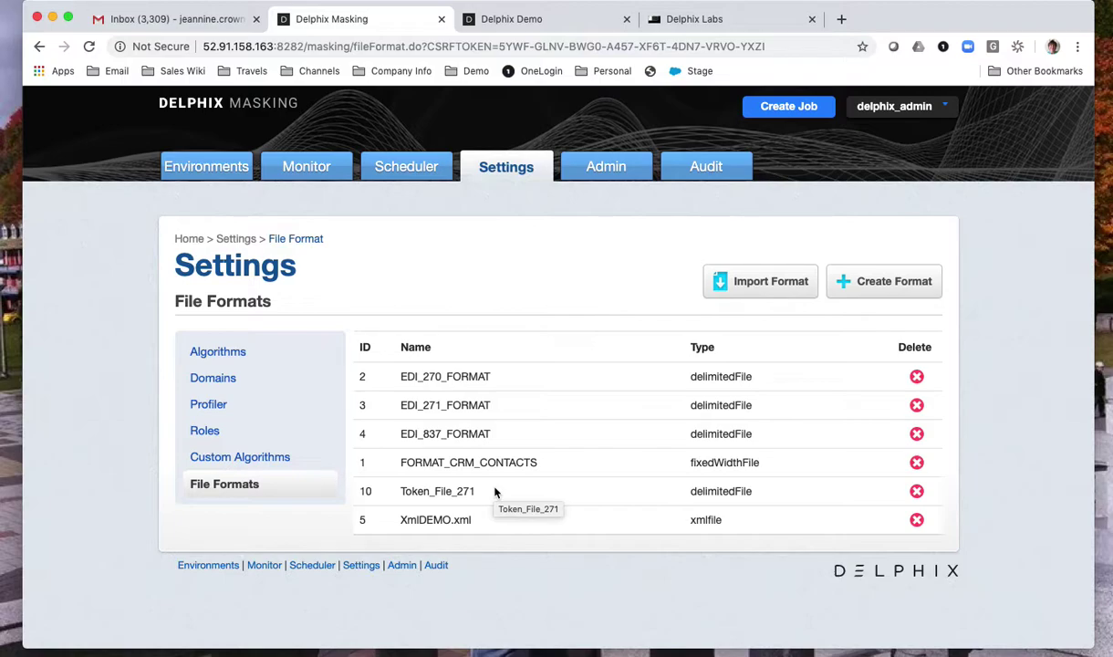
{"action": "left_click", "coordinate": [191, 169]}
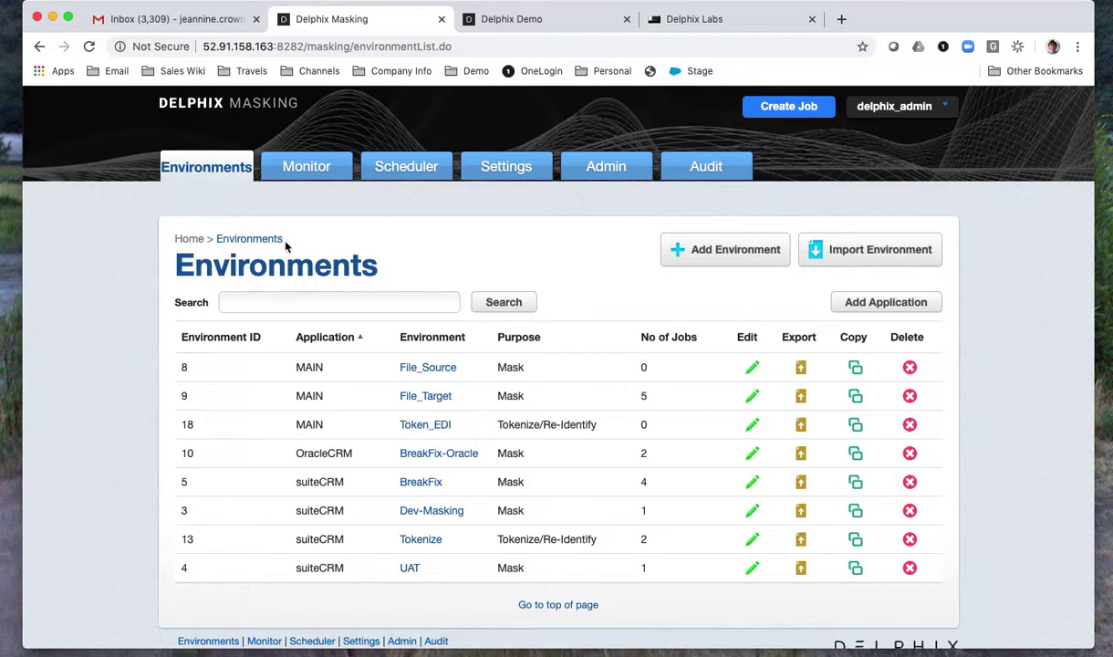
Create rule set EDI_TOKEN from connector Token_EDI271, including 271.txt.
{"action": "left_click", "coordinate": [426, 426]}
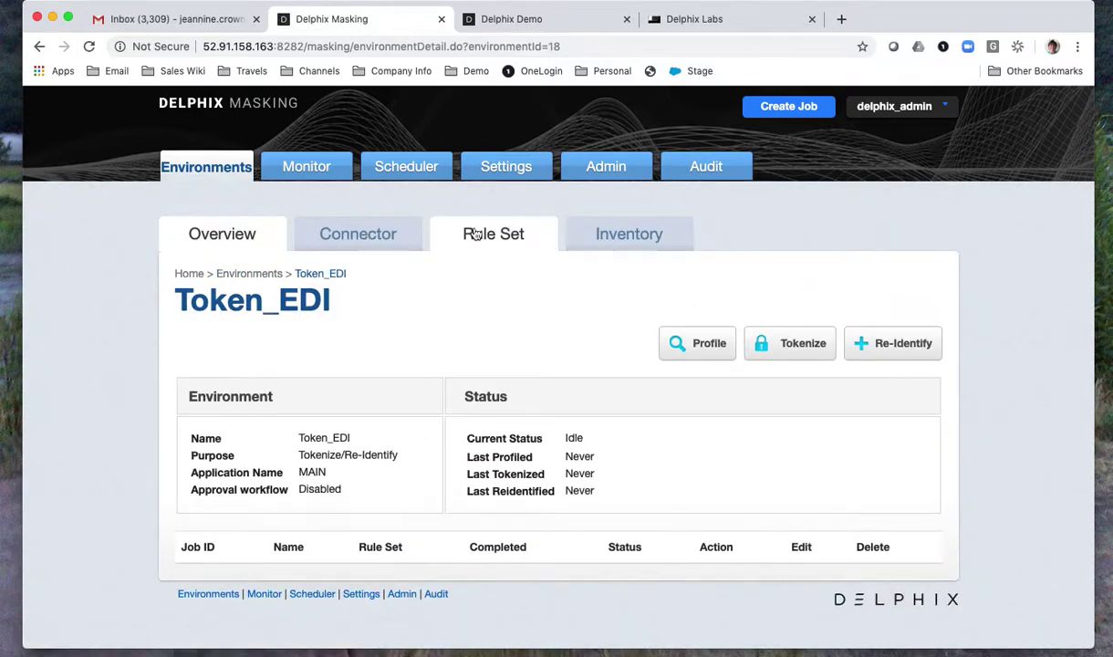
{"action": "left_click", "coordinate": [475, 238]}
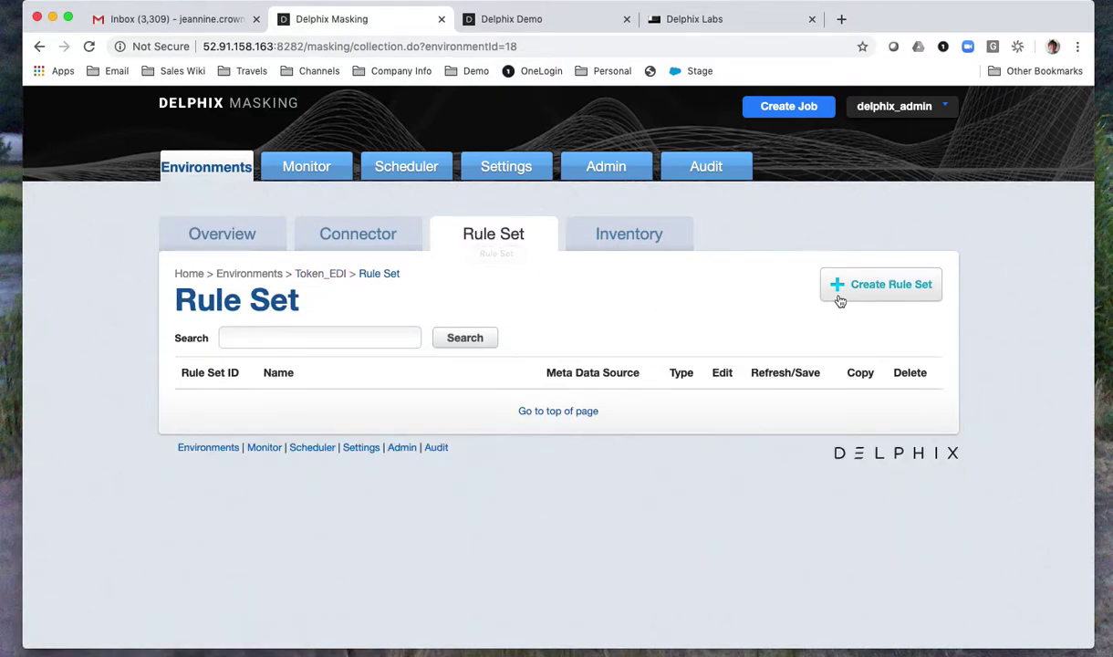
{"action": "left_click", "coordinate": [839, 290]}
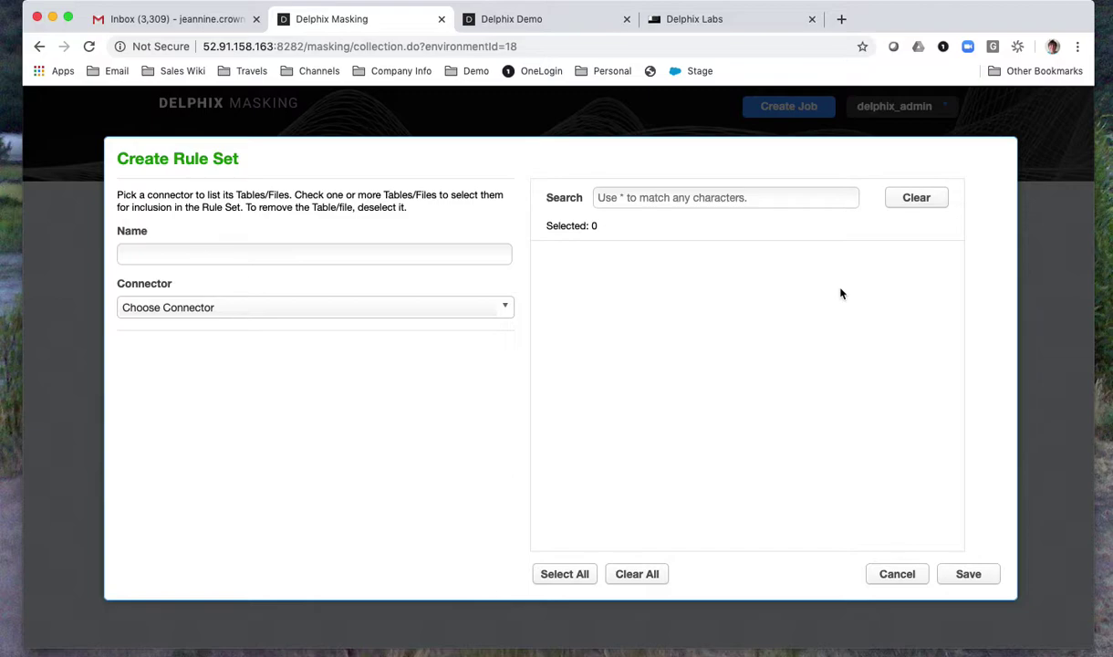
{"action": "left_click", "coordinate": [400, 253]}
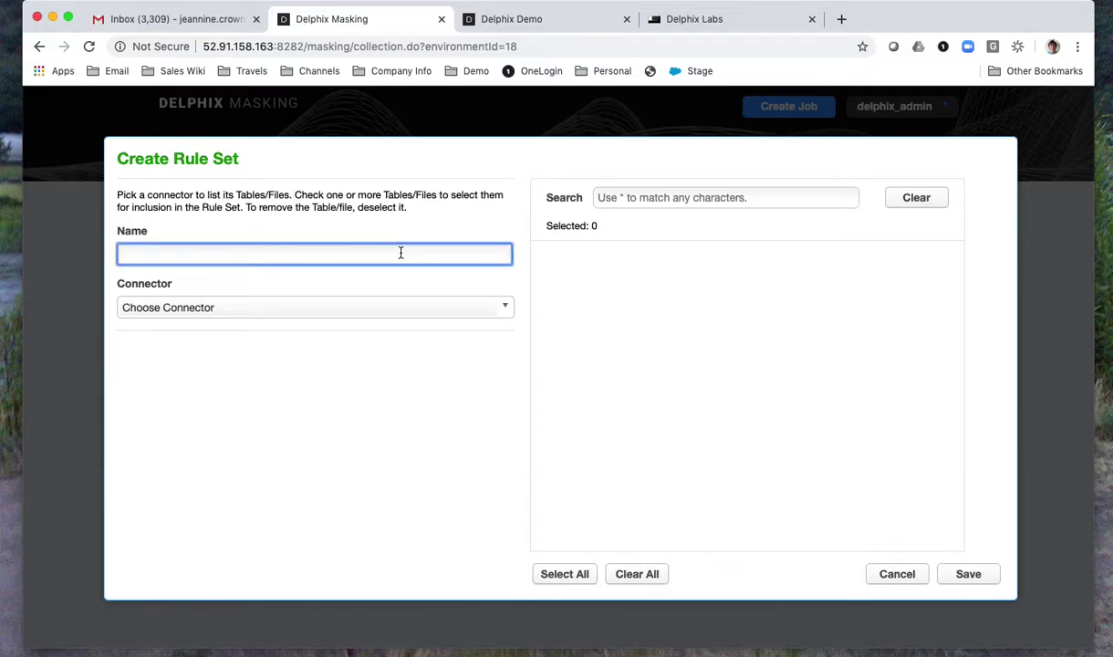
{"action": "type", "text": "EDI_TOKEN"}
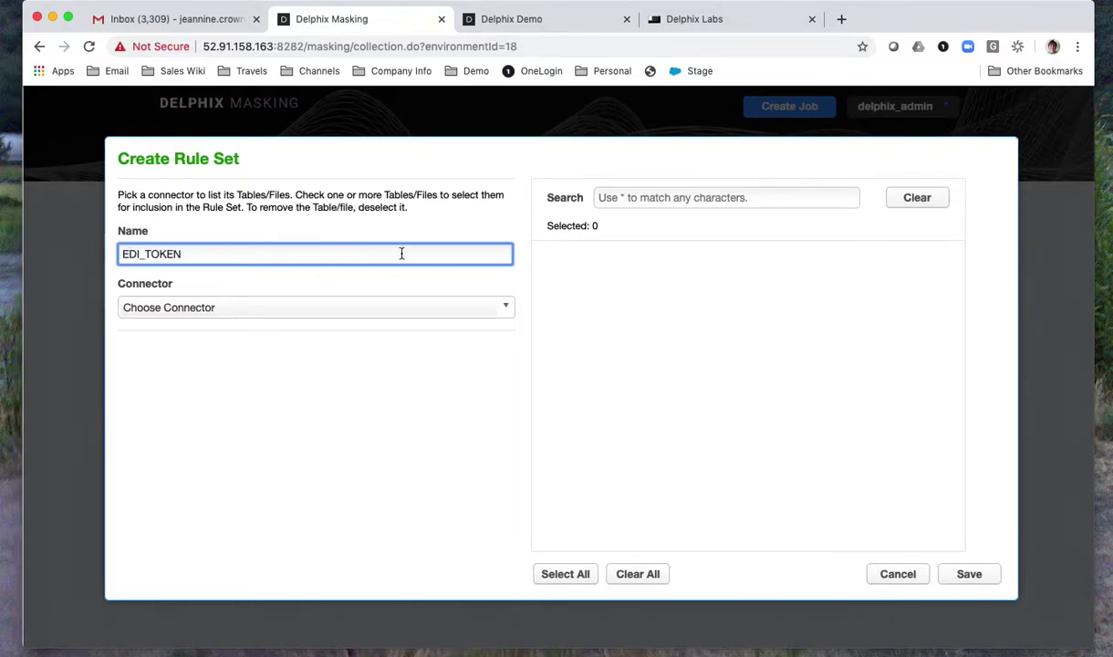
{"action": "left_click", "coordinate": [495, 310]}
{"action": "left_click", "coordinate": [365, 348]}
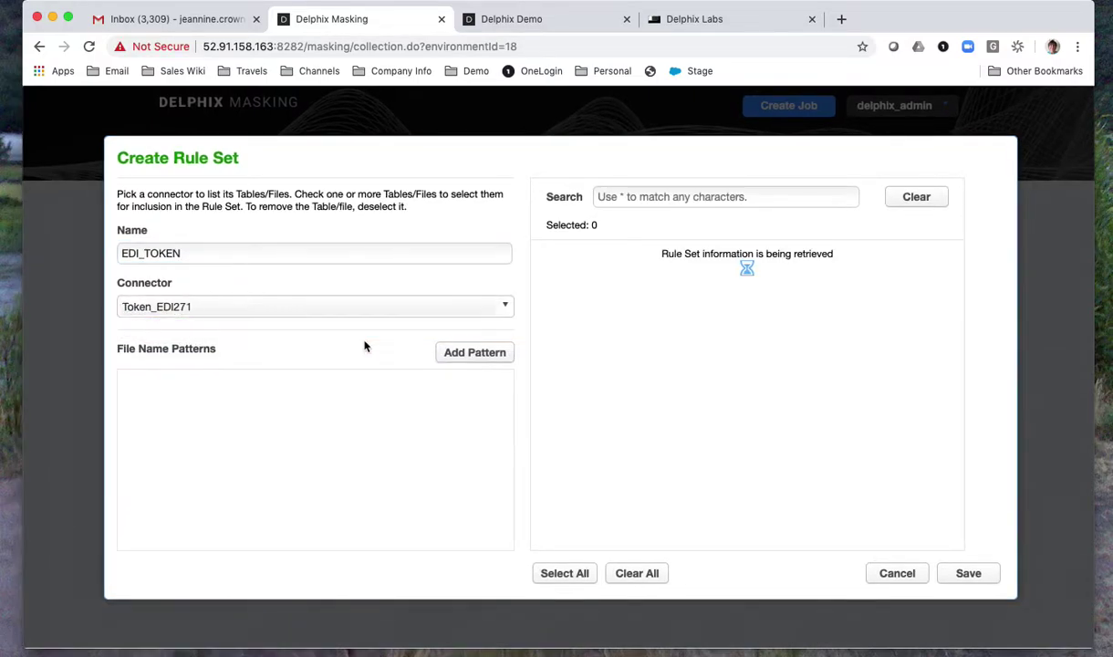
{"action": "left_click", "coordinate": [551, 257]}
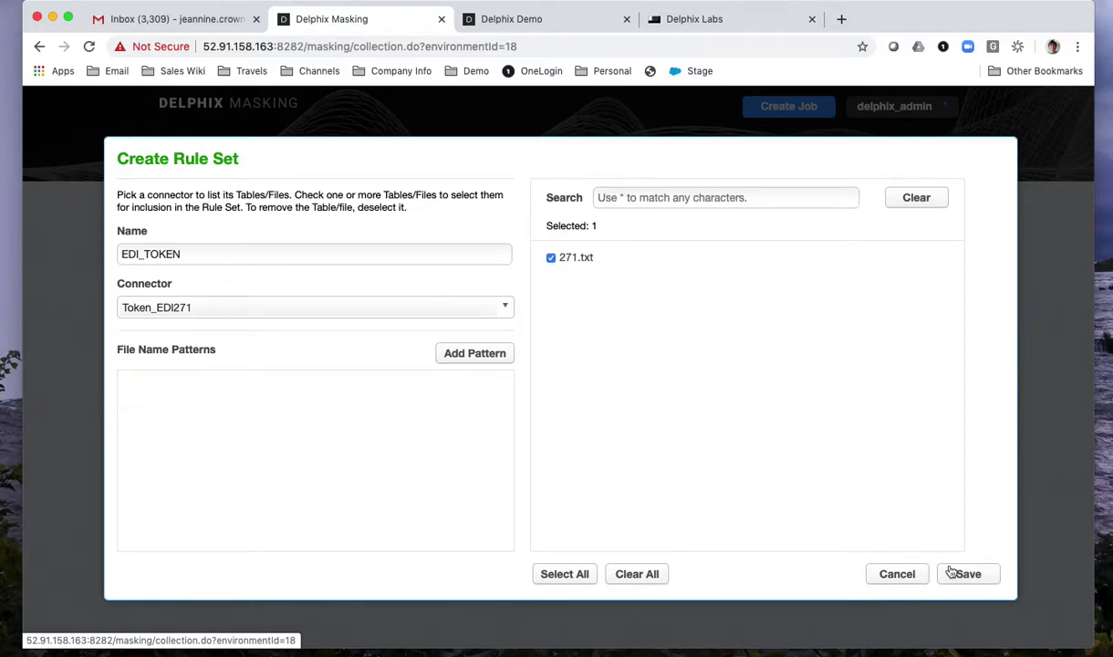
{"action": "left_click", "coordinate": [967, 574]}
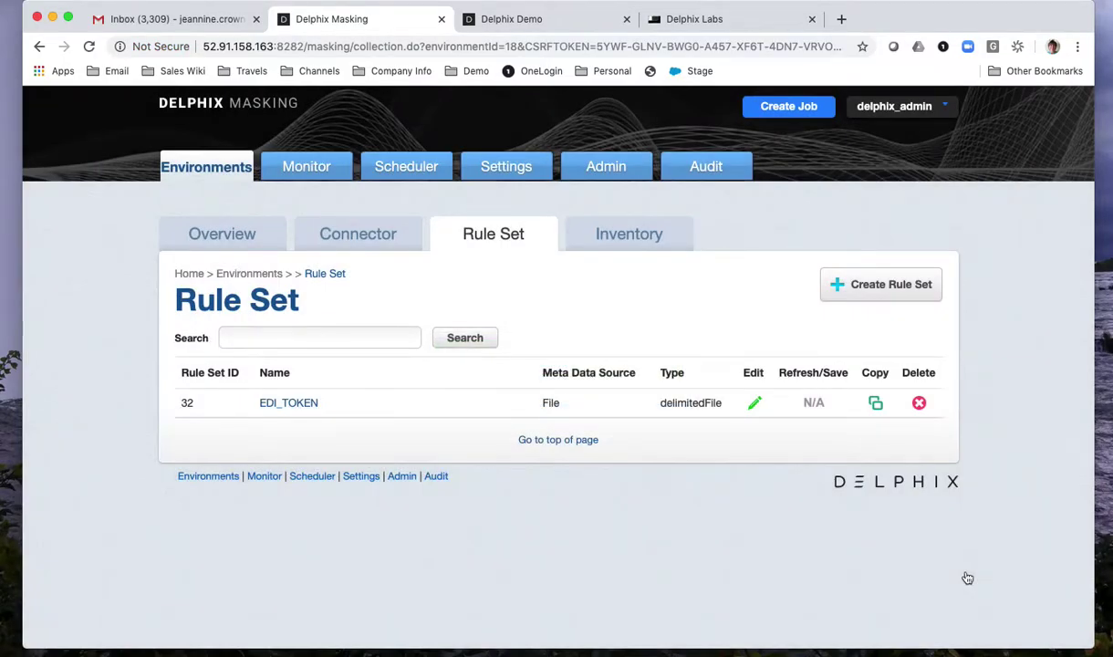
Give 271.txt format Token_File_271, custom end of record ~\r\n and delimiter *.
{"action": "left_click", "coordinate": [754, 402]}
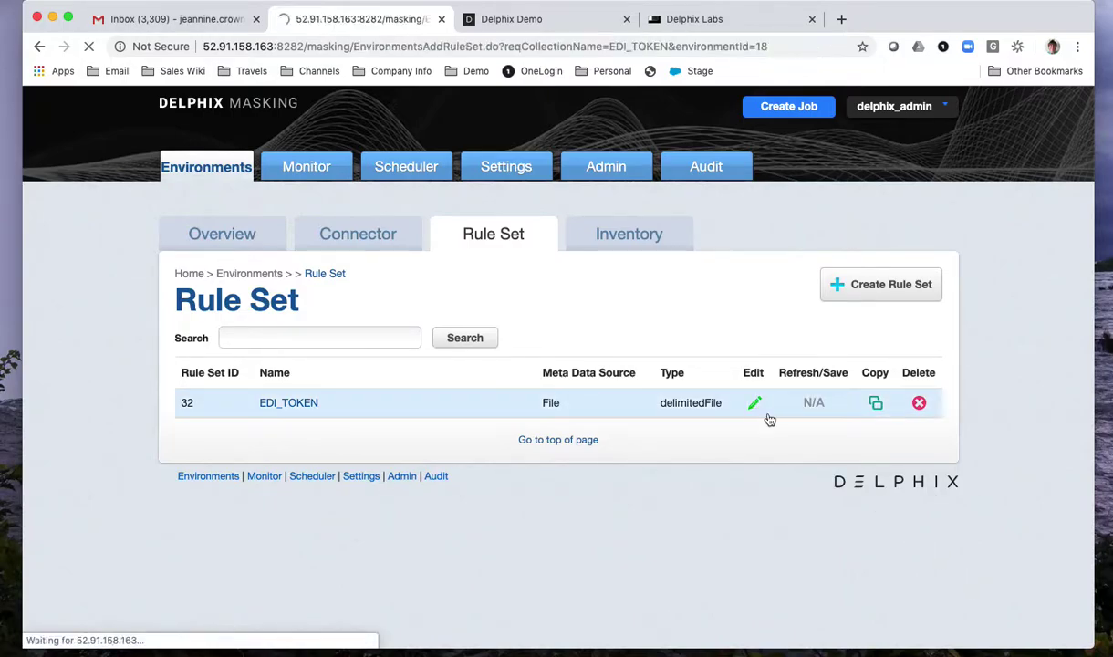
{"action": "left_click", "coordinate": [877, 446]}
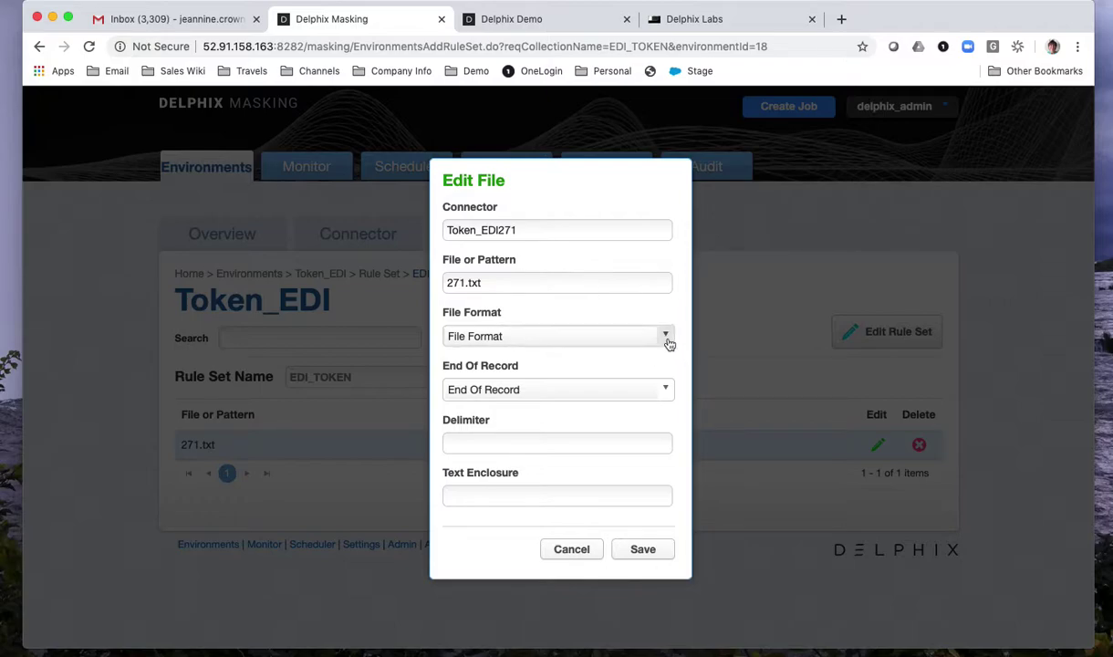
{"action": "left_click", "coordinate": [667, 338]}
{"action": "left_click", "coordinate": [564, 444]}
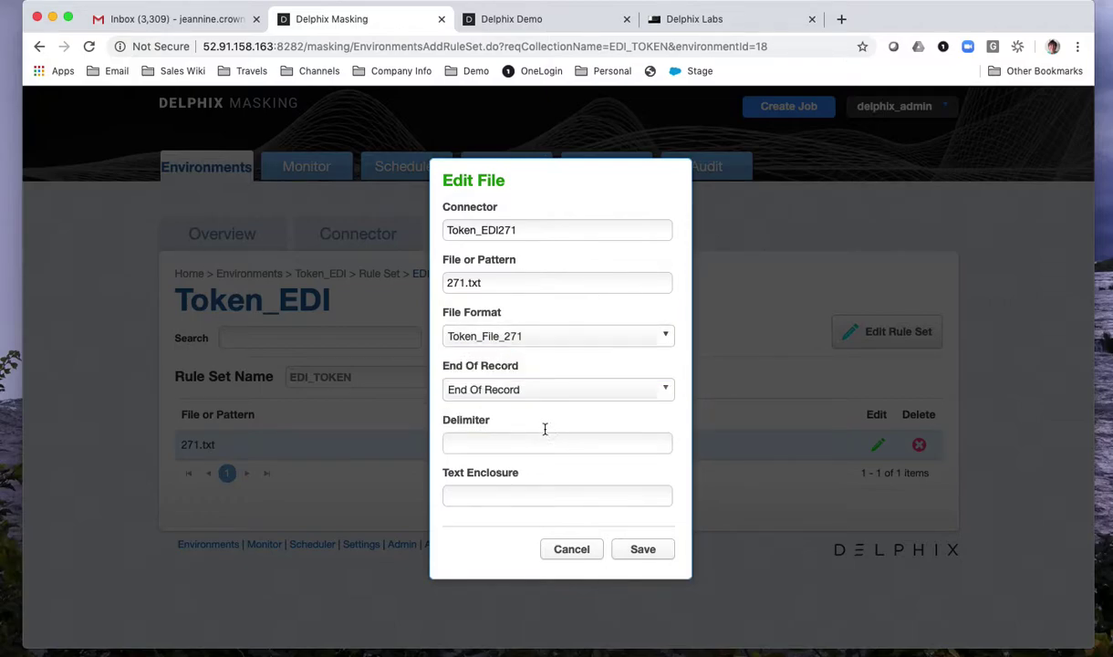
{"action": "left_click", "coordinate": [665, 390]}
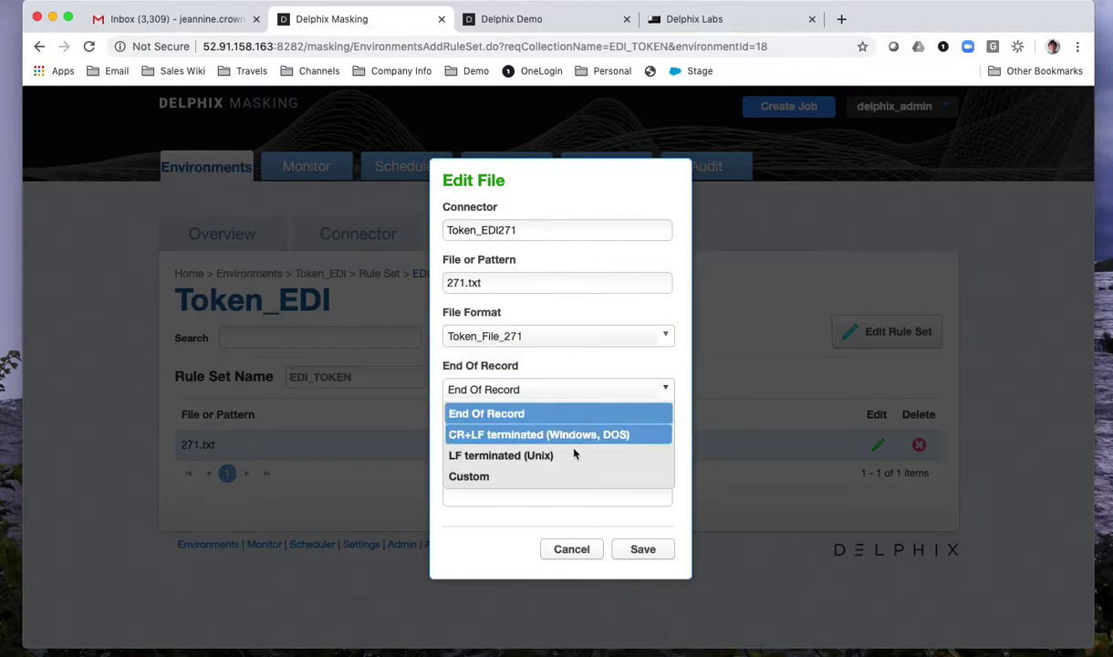
{"action": "left_click", "coordinate": [573, 476]}
{"action": "left_click", "coordinate": [526, 417]}
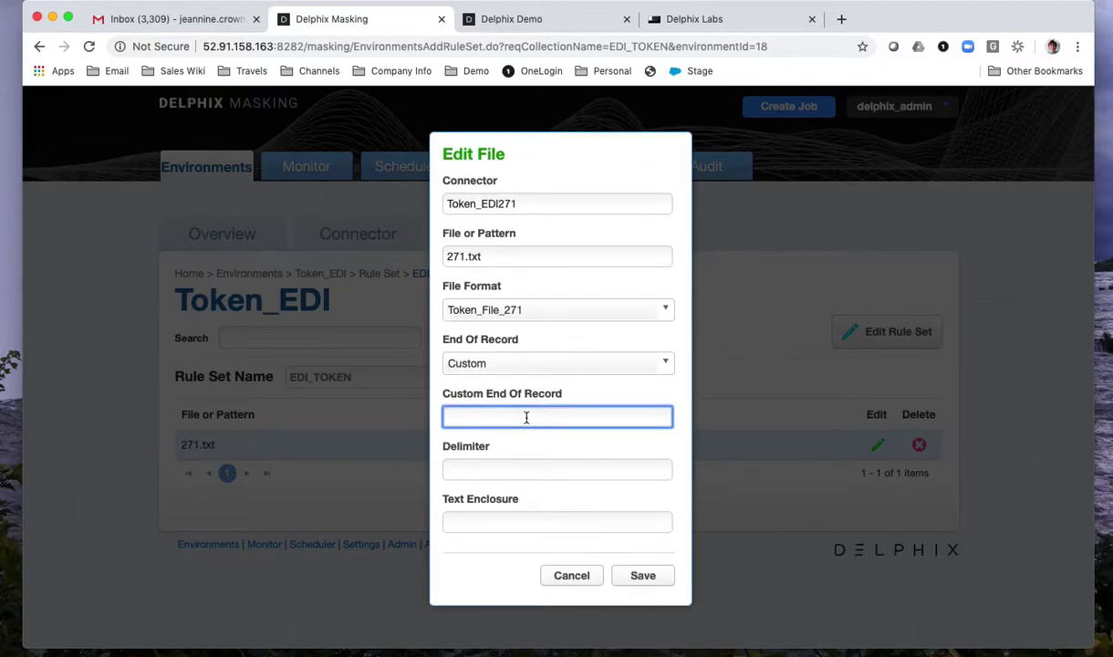
{"action": "type", "text": "~\\r\\n"}
{"action": "left_click", "coordinate": [515, 467]}
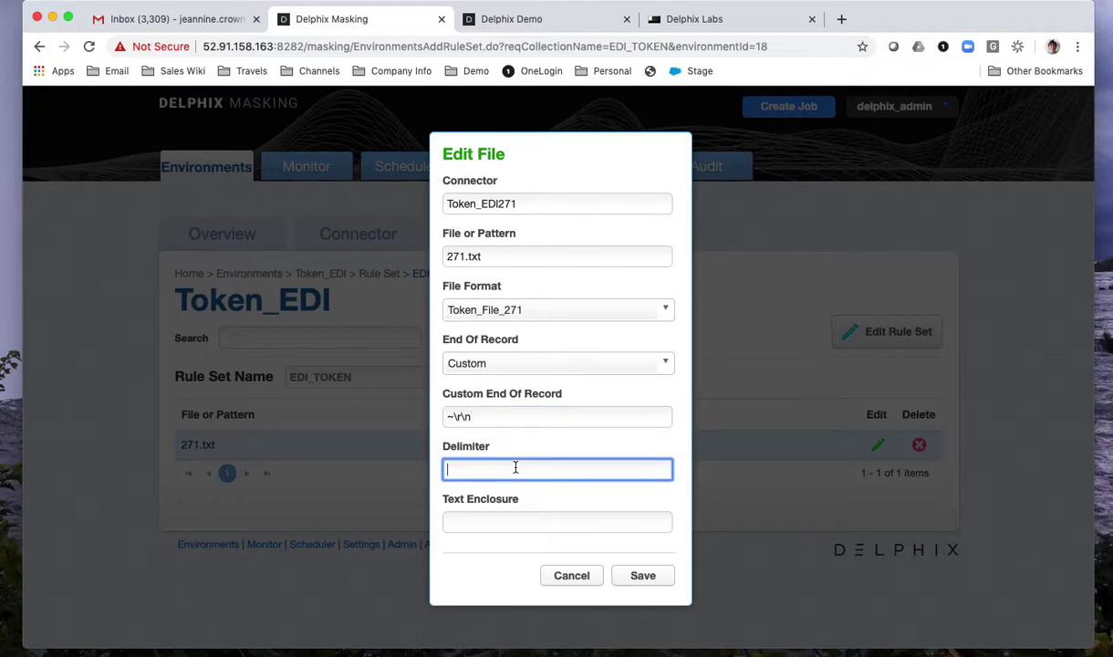
{"action": "type", "text": "*"}
{"action": "left_click", "coordinate": [653, 576]}
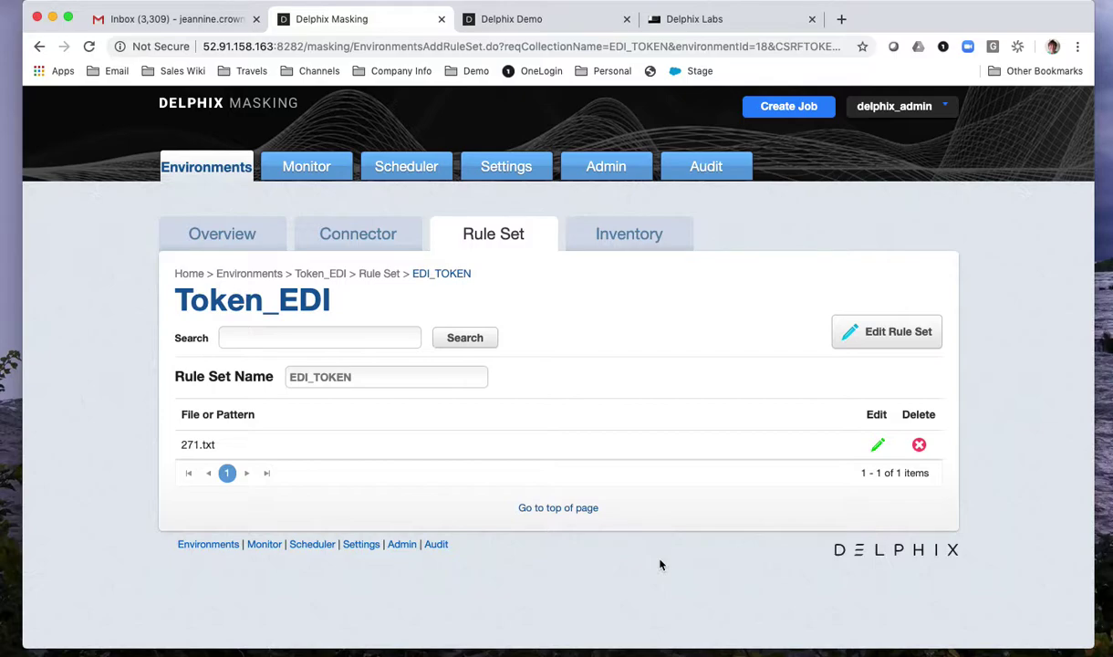
{"action": "left_click", "coordinate": [619, 235]}
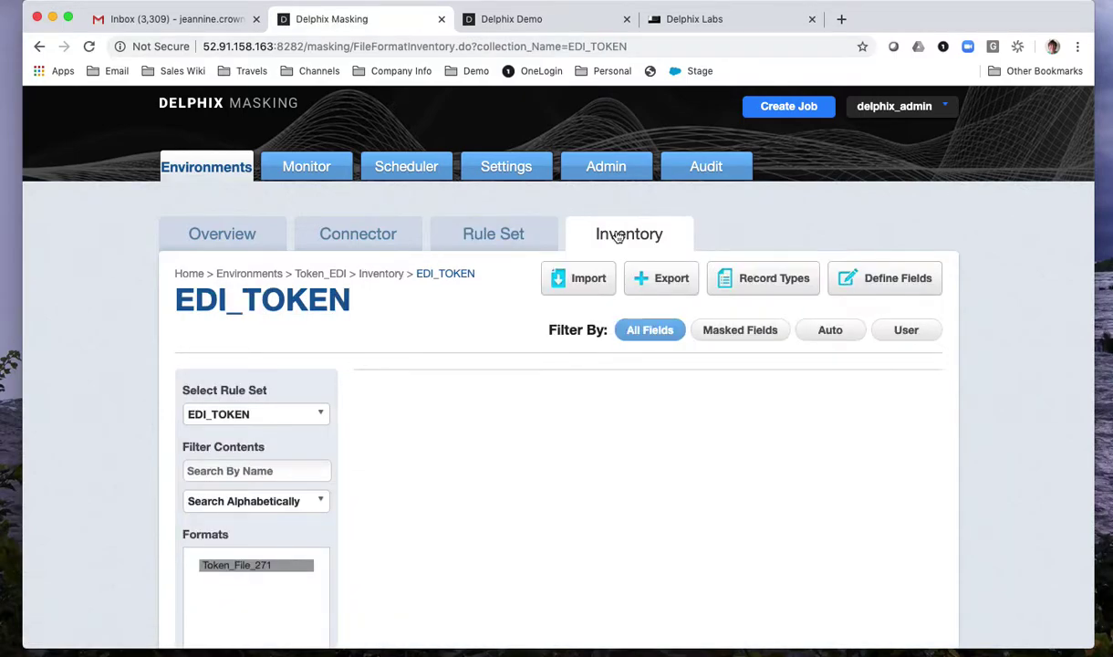
Begin a new record type named NM1_PR with two identifier fields.
{"action": "left_click", "coordinate": [748, 275]}
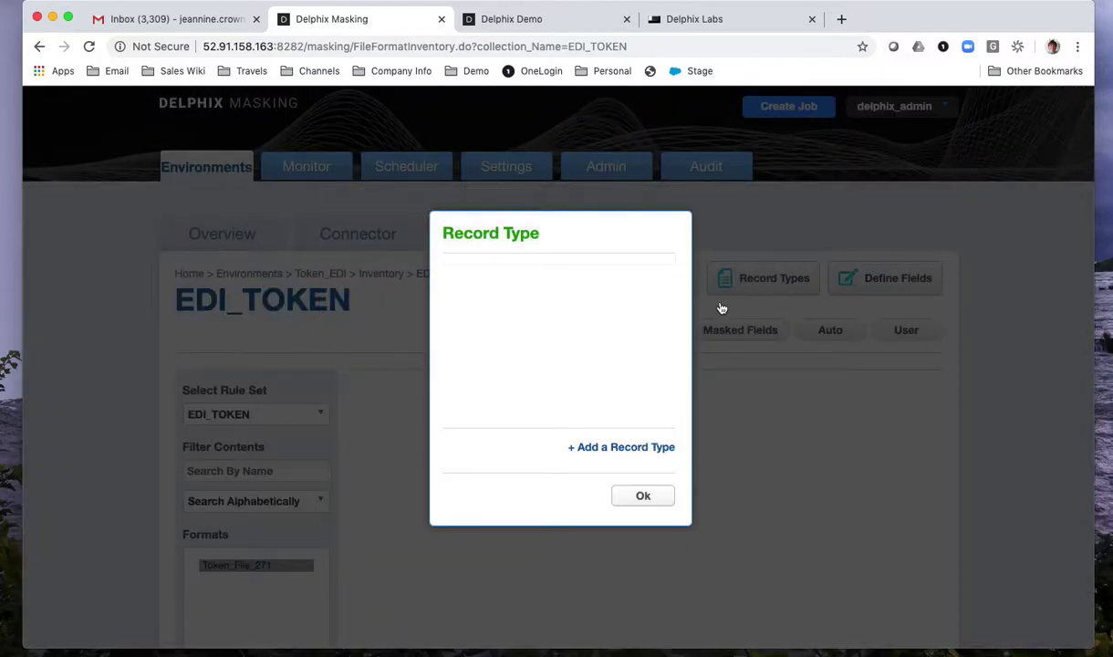
{"action": "left_click", "coordinate": [595, 447]}
{"action": "left_click", "coordinate": [325, 312]}
{"action": "type", "text": "NM1_PR"}
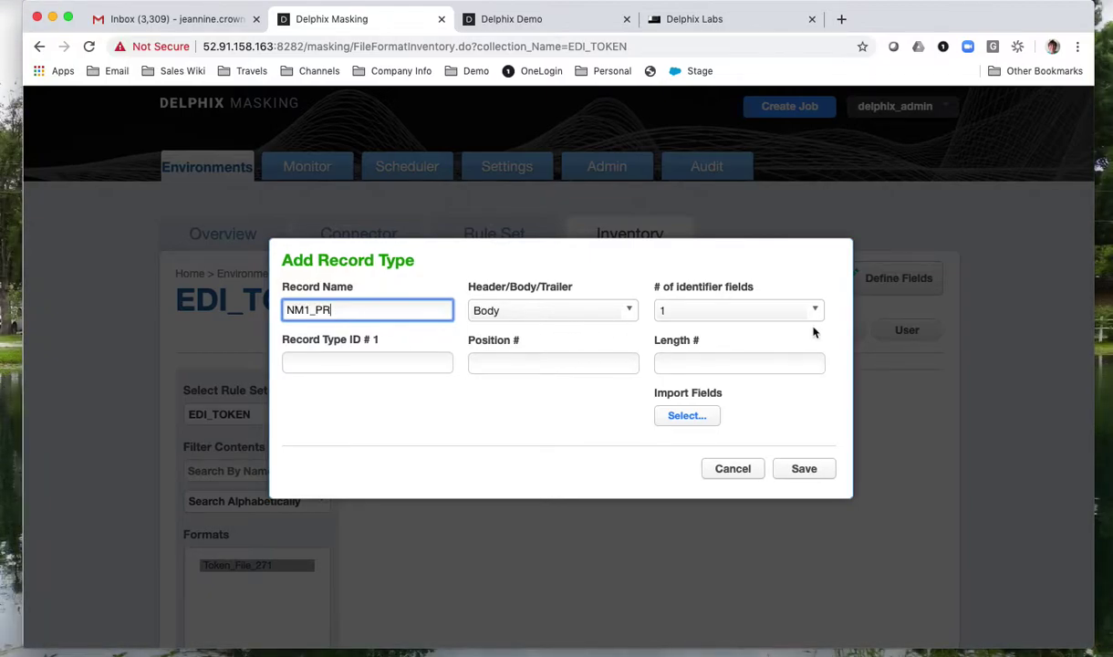
{"action": "left_click", "coordinate": [811, 310]}
{"action": "left_click", "coordinate": [725, 355]}
Set the record type IDs to NM1 at position 1 and PR at position 2.
{"action": "left_click", "coordinate": [372, 337]}
{"action": "type", "text": "NM1"}
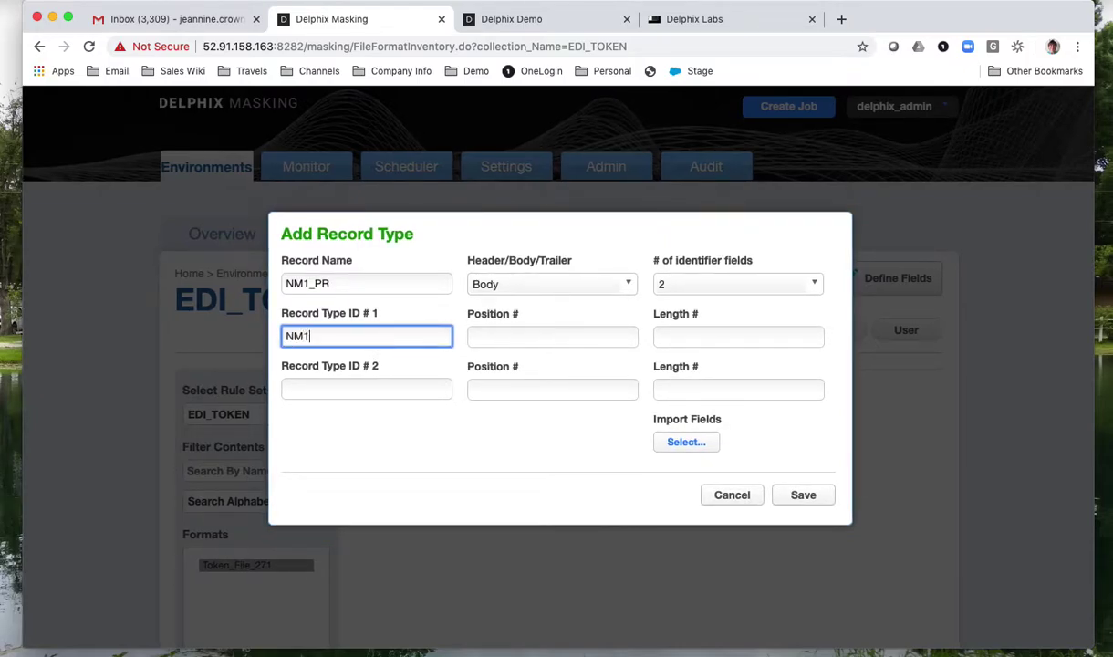
{"action": "left_click", "coordinate": [533, 337]}
{"action": "type", "text": "1"}
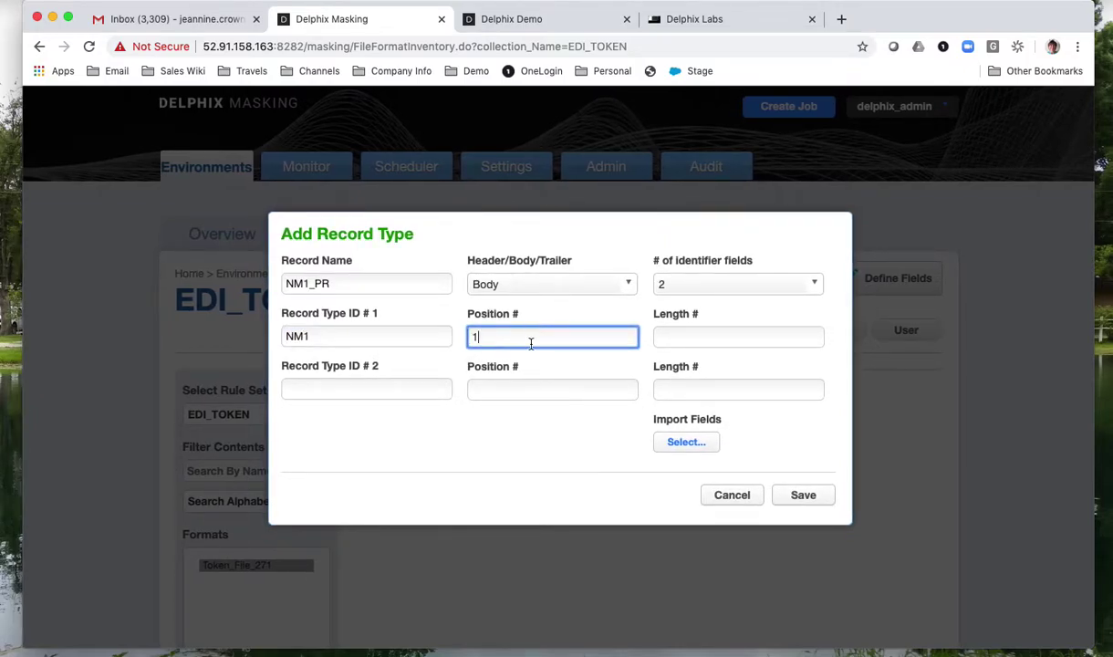
{"action": "left_click", "coordinate": [410, 387]}
{"action": "type", "text": "PR"}
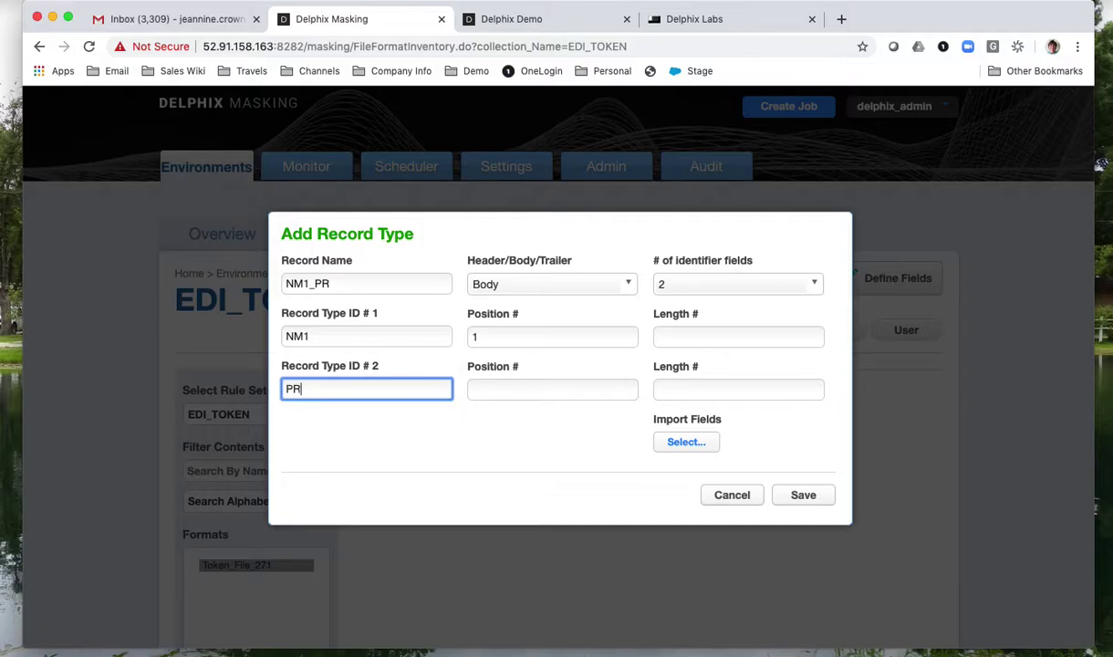
{"action": "scroll", "coordinate": [427, 382], "scroll_direction": "down", "scroll_amount": 1}
{"action": "left_click", "coordinate": [572, 372]}
{"action": "type", "text": "2"}
{"action": "scroll", "coordinate": [575, 374], "scroll_direction": "up", "scroll_amount": 1}
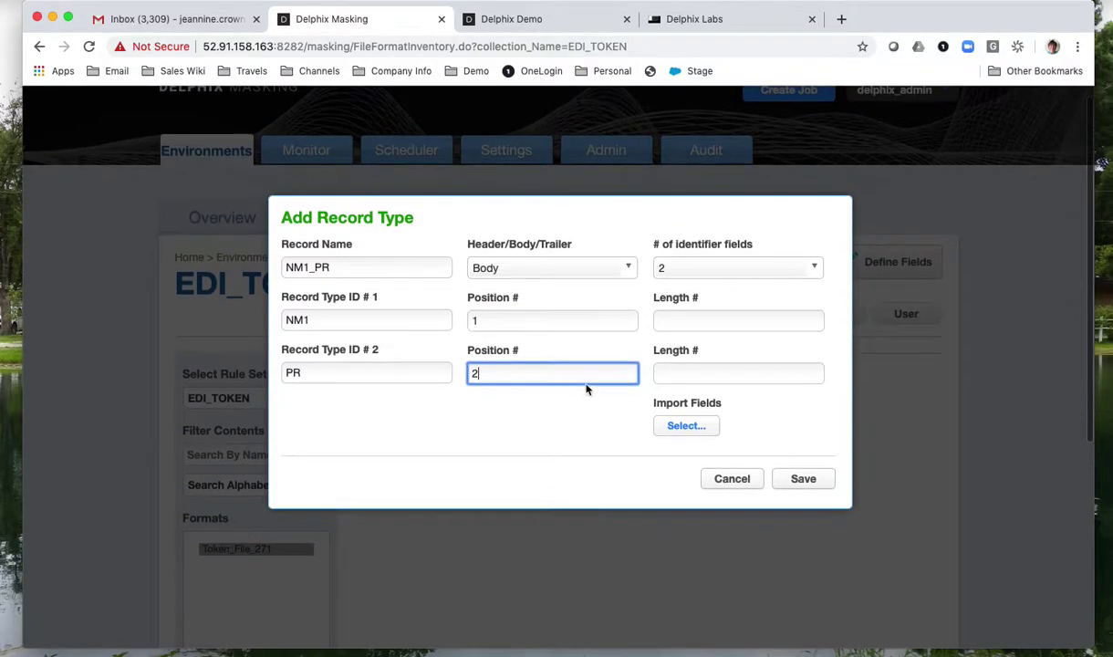
Import fields from 271NM1PR_Header and save the NM1_PR record type.
{"action": "left_click", "coordinate": [673, 425]}
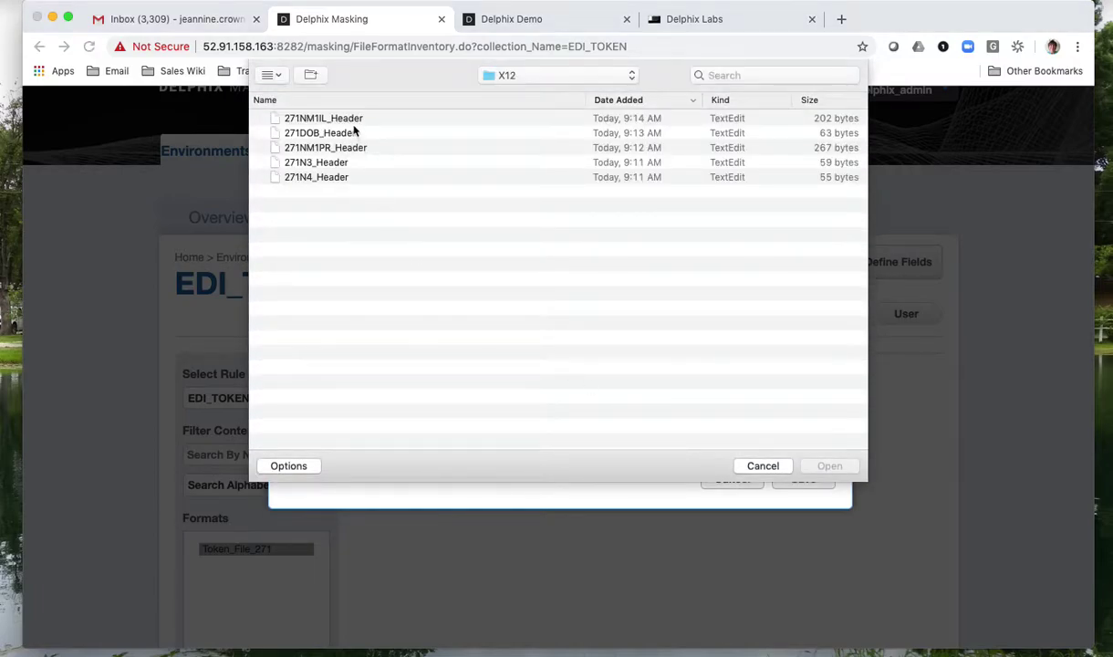
{"action": "left_click", "coordinate": [355, 149]}
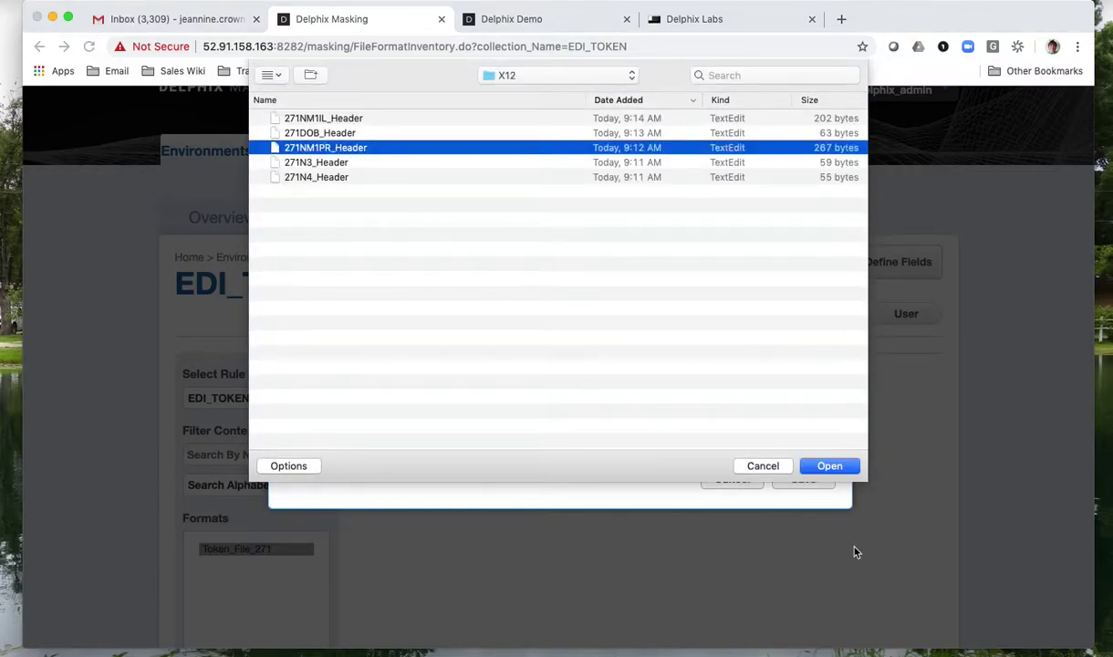
{"action": "left_click", "coordinate": [830, 467]}
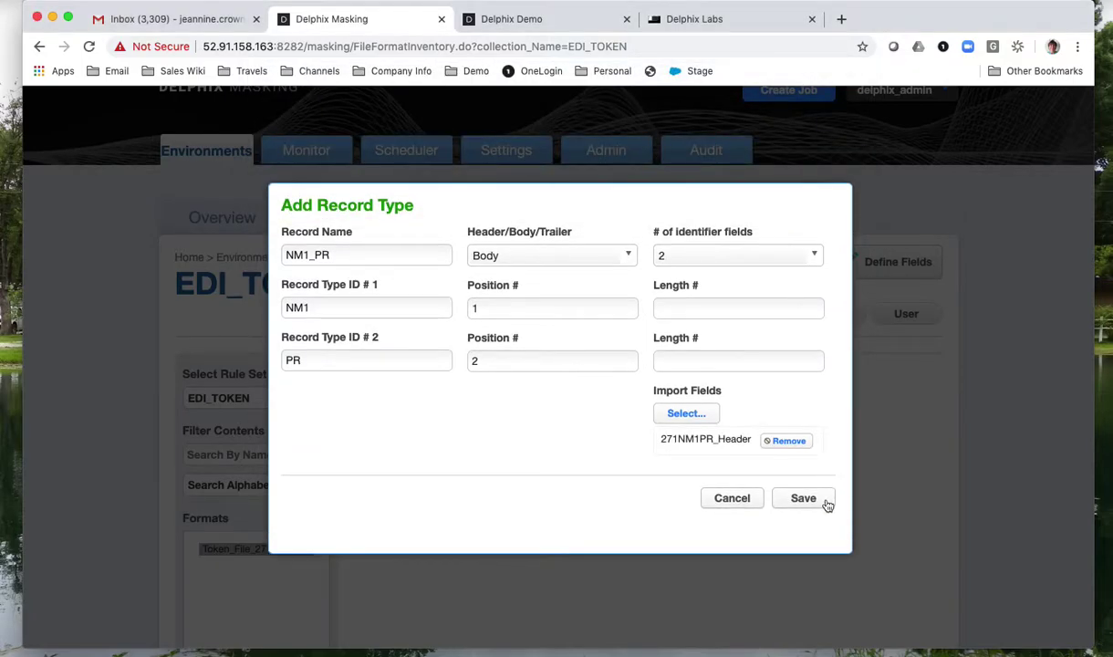
{"action": "left_click", "coordinate": [818, 501]}
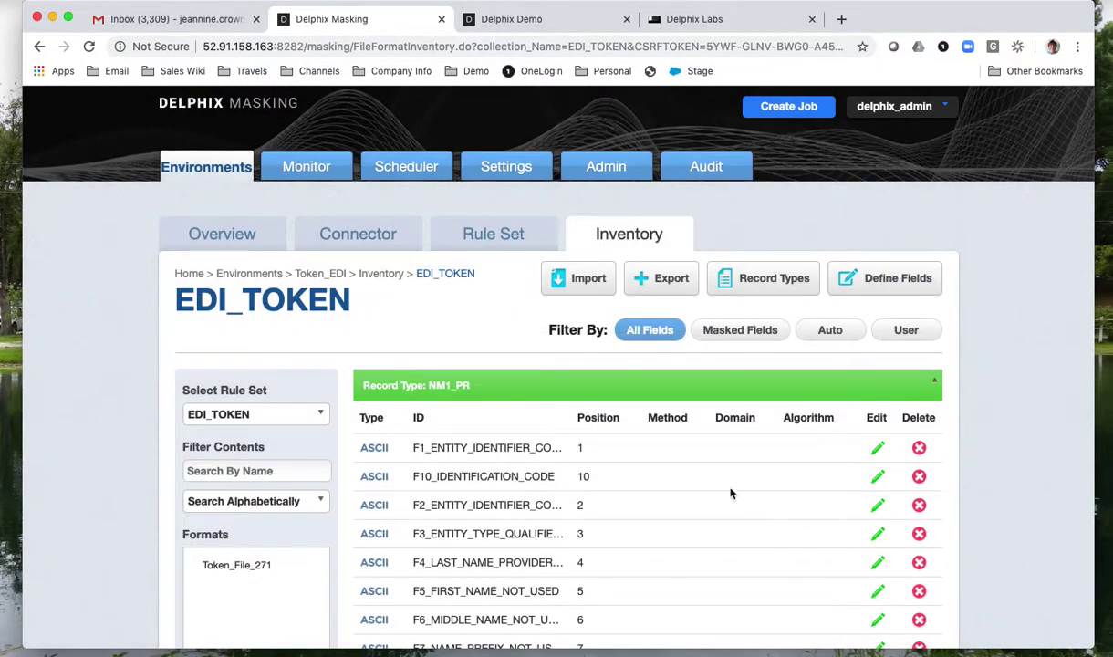
{"action": "scroll", "coordinate": [674, 517], "scroll_direction": "down", "scroll_amount": 3}
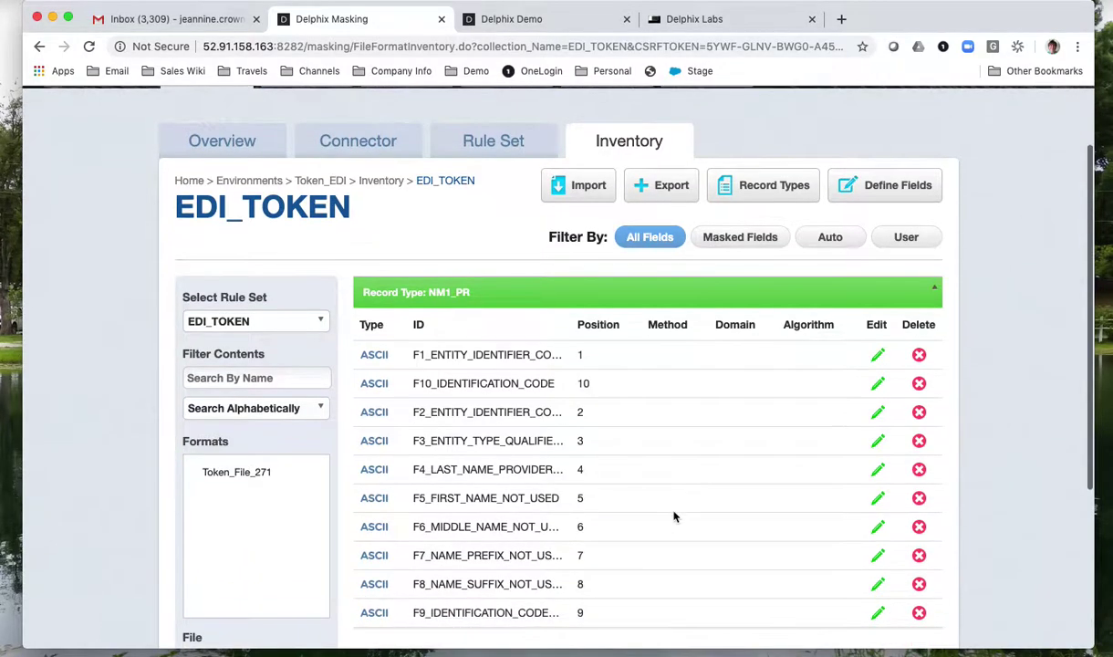
{"action": "scroll", "coordinate": [674, 517], "scroll_direction": "up", "scroll_amount": 1}
{"action": "scroll", "coordinate": [674, 517], "scroll_direction": "up", "scroll_amount": 2}
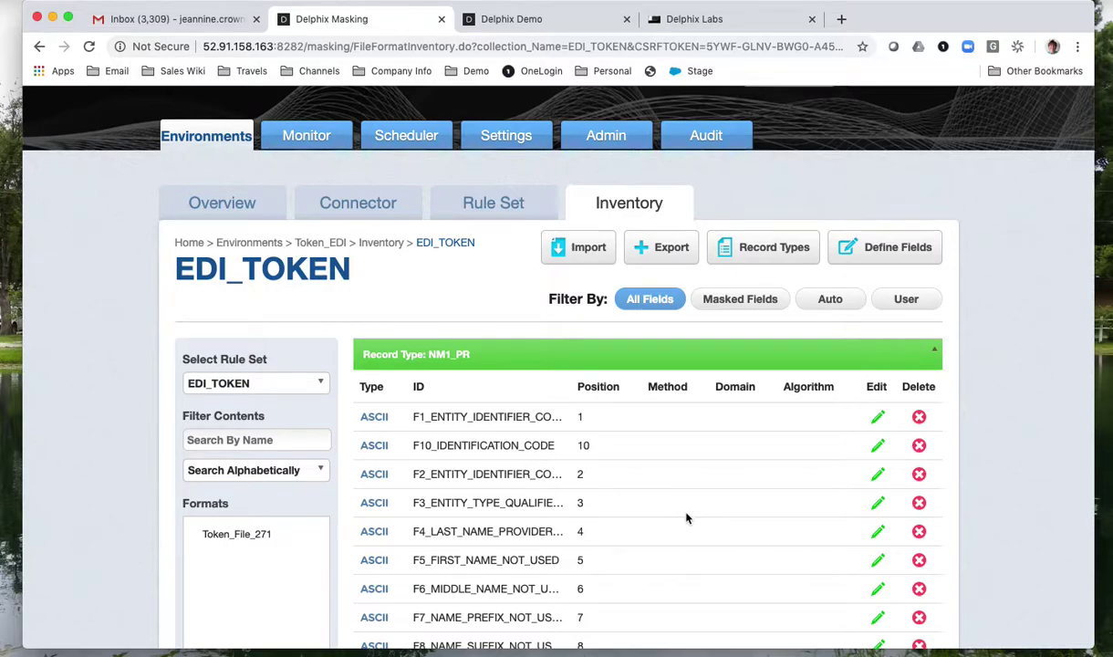
Begin a new record type named NM1_IL with two identifier fields.
{"action": "left_click", "coordinate": [756, 260]}
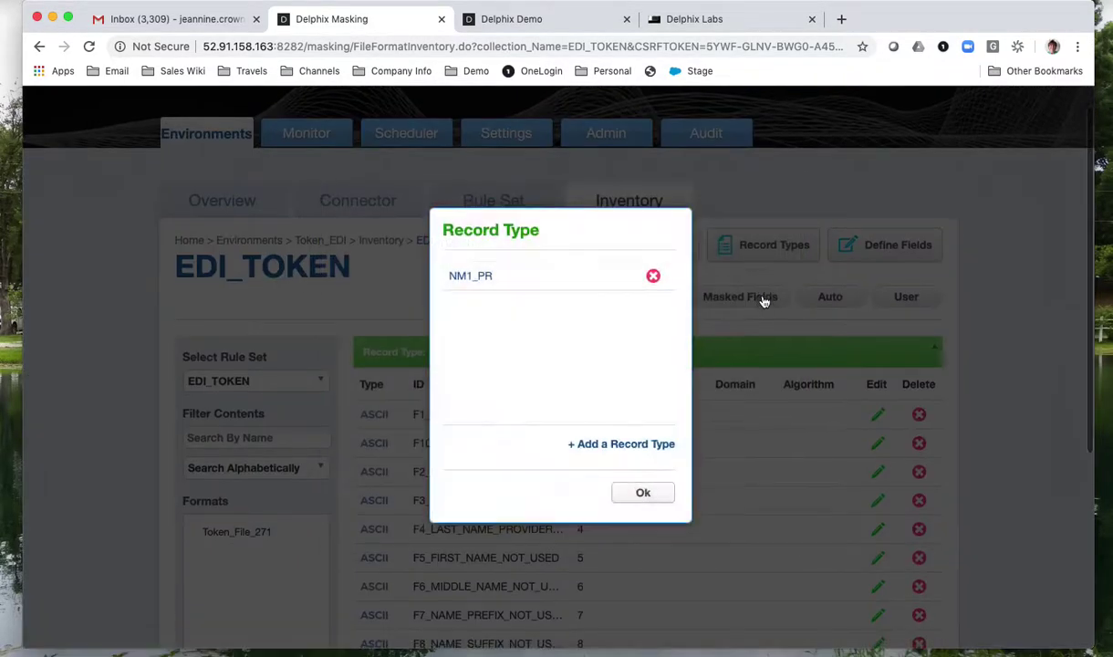
{"action": "left_click", "coordinate": [626, 447]}
{"action": "left_click", "coordinate": [397, 307]}
{"action": "type", "text": "NM1"}
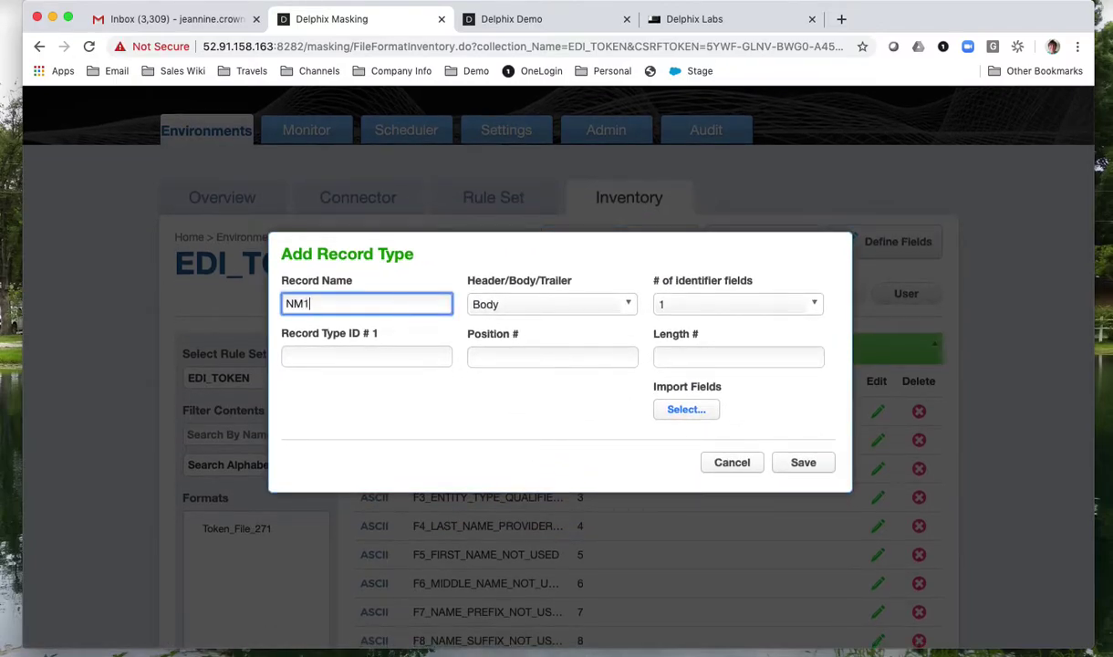
{"action": "type", "text": "_IL"}
{"action": "scroll", "coordinate": [365, 365], "scroll_direction": "down", "scroll_amount": 1}
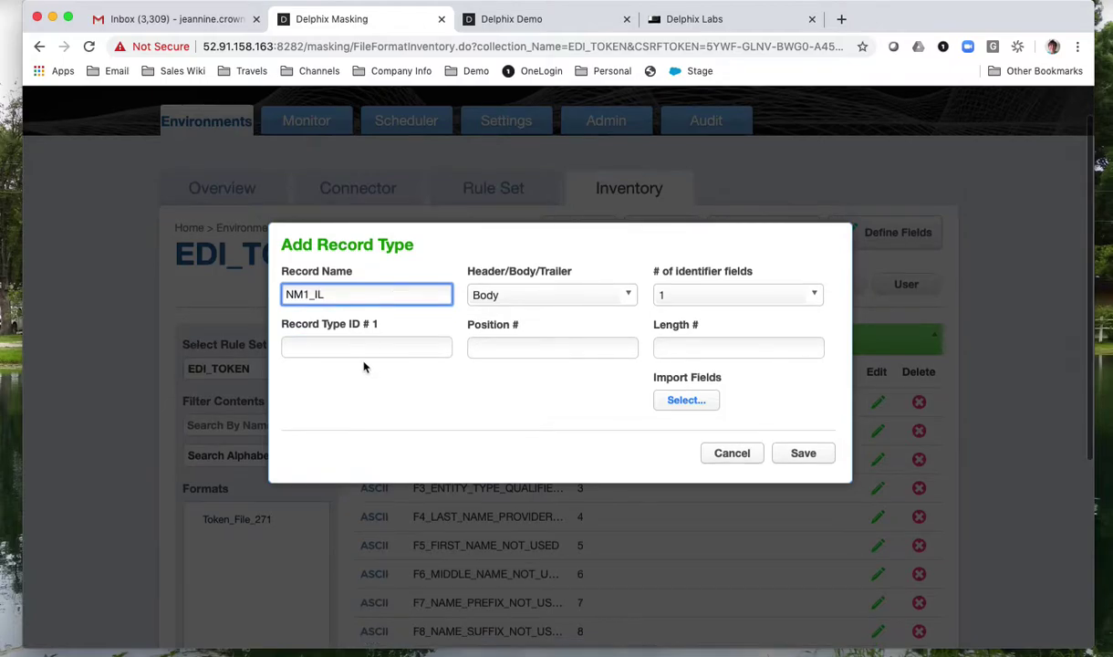
{"action": "left_click", "coordinate": [376, 349]}
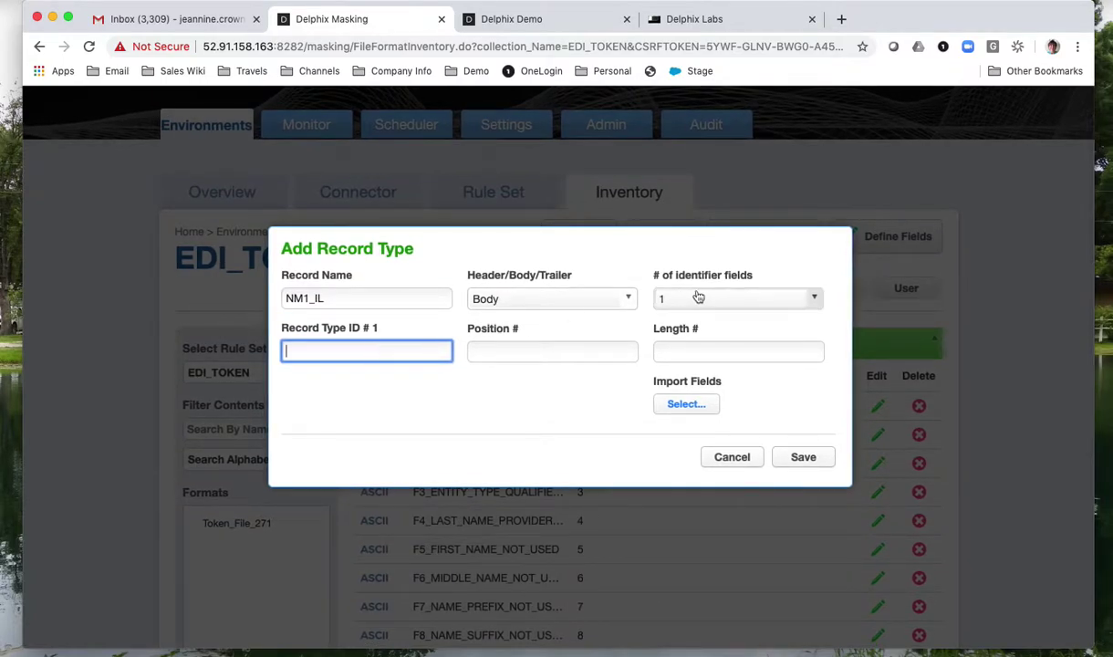
{"action": "left_click", "coordinate": [762, 299]}
{"action": "left_click", "coordinate": [748, 338]}
Set the record type IDs to NM1 at position 1 and IL at position 2.
{"action": "left_click", "coordinate": [392, 337]}
{"action": "type", "text": "NM1"}
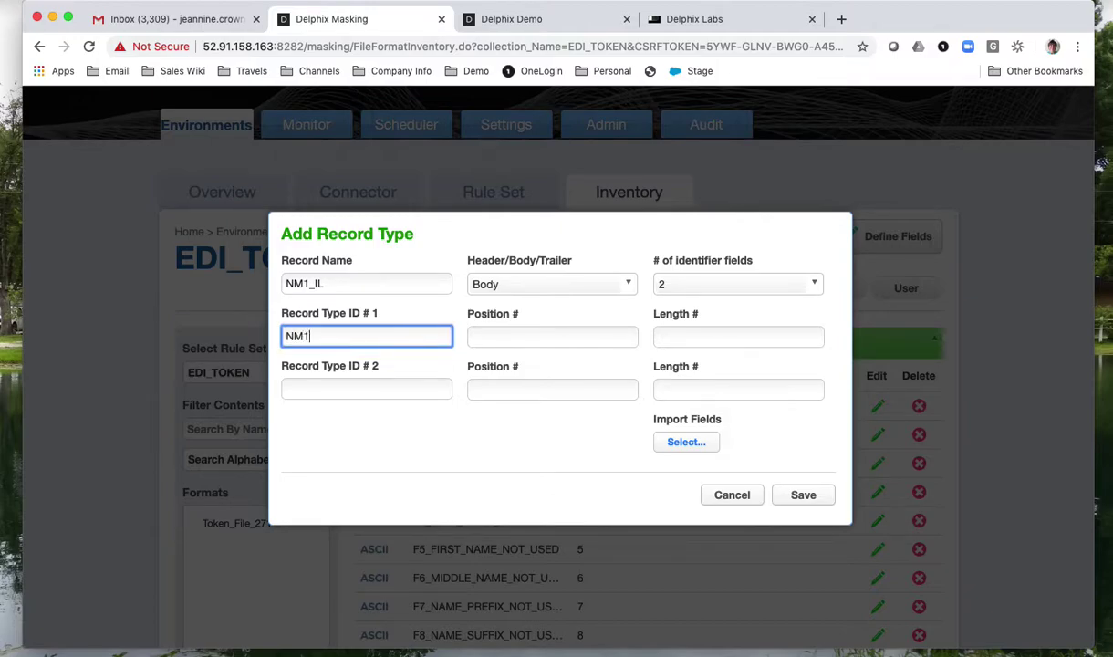
{"action": "left_click", "coordinate": [522, 337]}
{"action": "type", "text": "1"}
{"action": "left_click", "coordinate": [412, 388]}
{"action": "type", "text": "IL"}
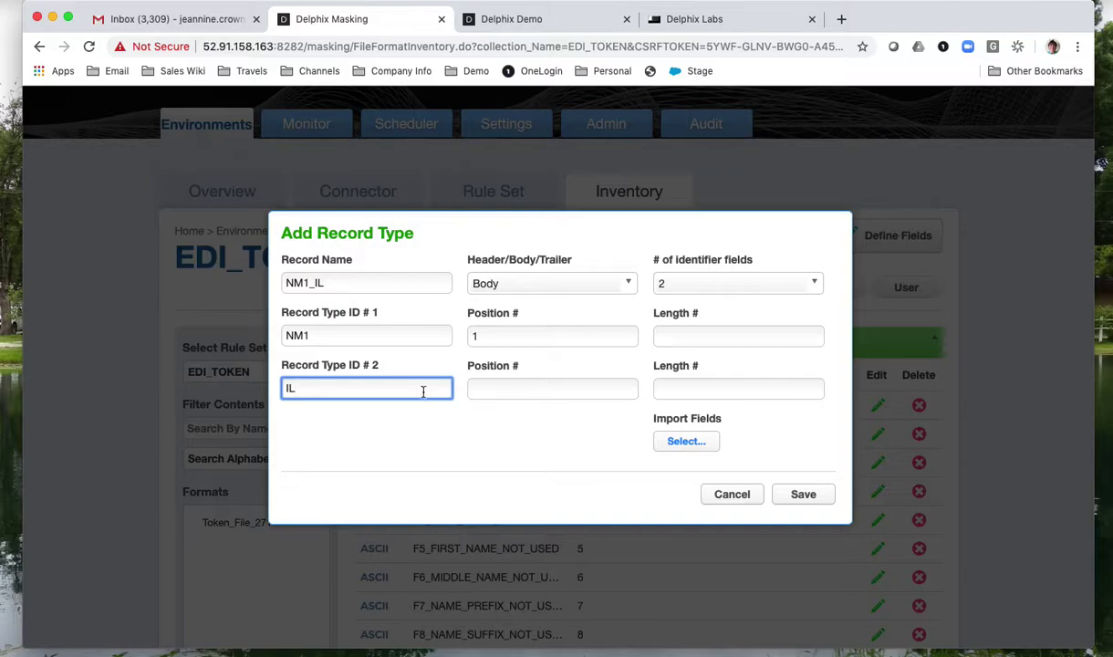
{"action": "left_click", "coordinate": [518, 388]}
{"action": "type", "text": "2"}
Import fields from 271NM1IL_Header and save the NM1_IL record type.
{"action": "left_click", "coordinate": [680, 441]}
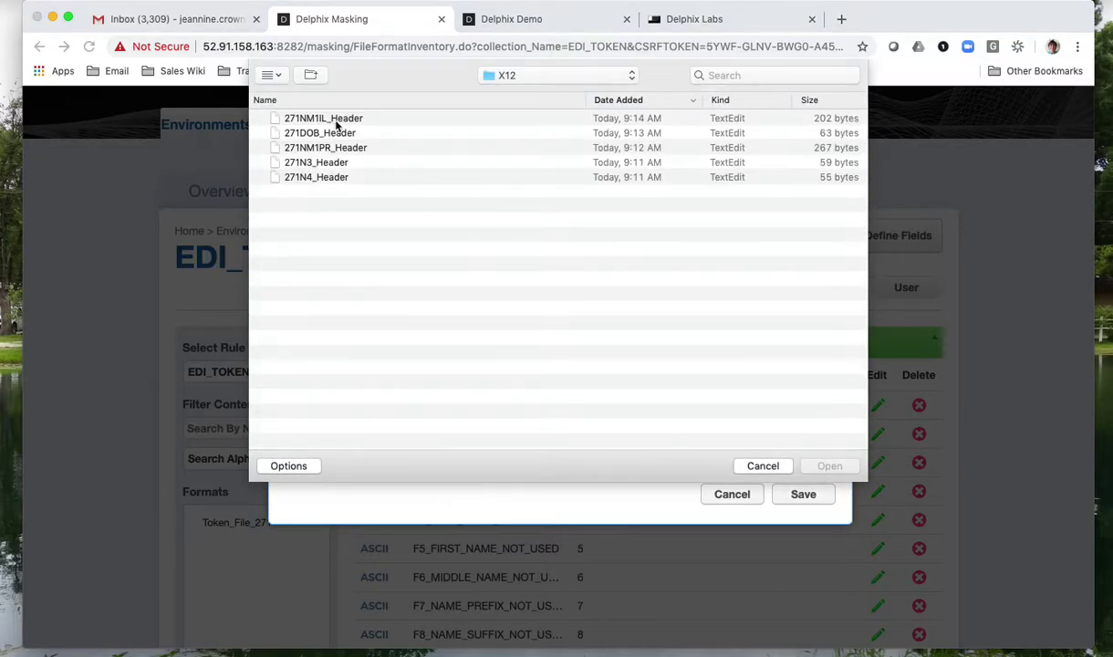
{"action": "left_click", "coordinate": [336, 125]}
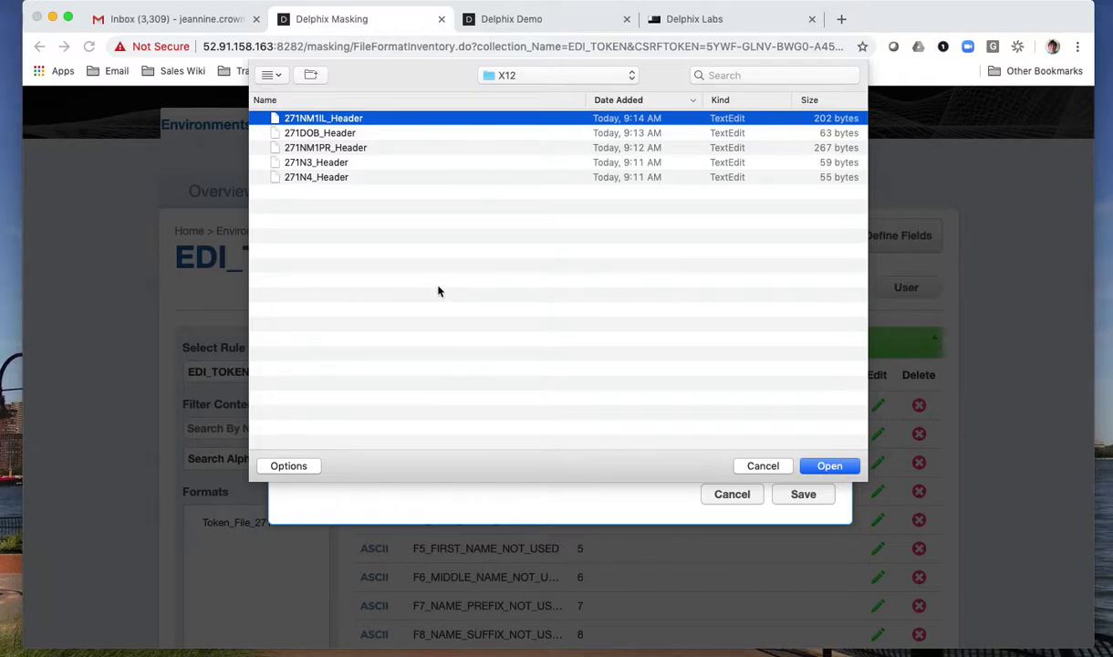
{"action": "left_click", "coordinate": [827, 466]}
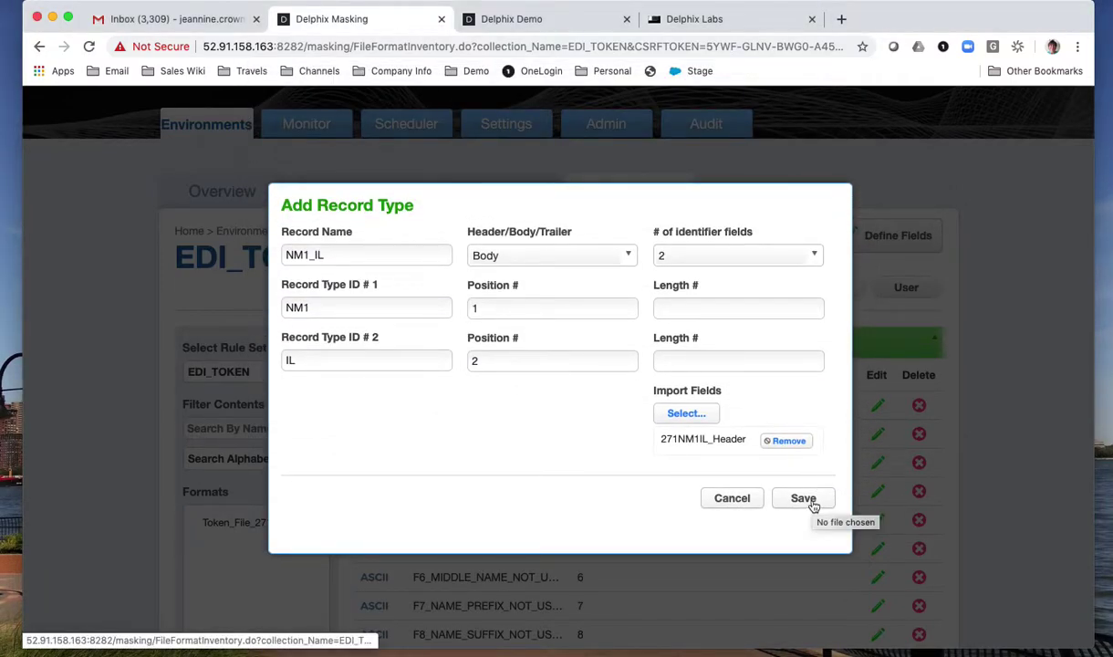
{"action": "left_click", "coordinate": [802, 499]}
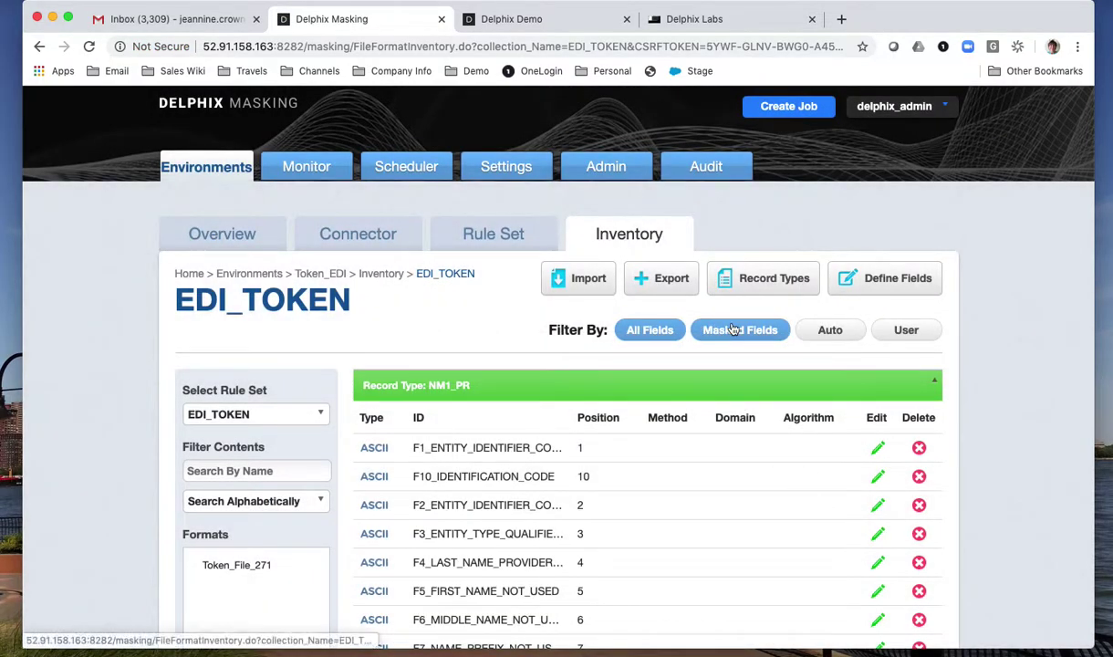
Add record type DMG with ID DMG at position 1, importing 271DOB_Header fields.
{"action": "left_click", "coordinate": [750, 289]}
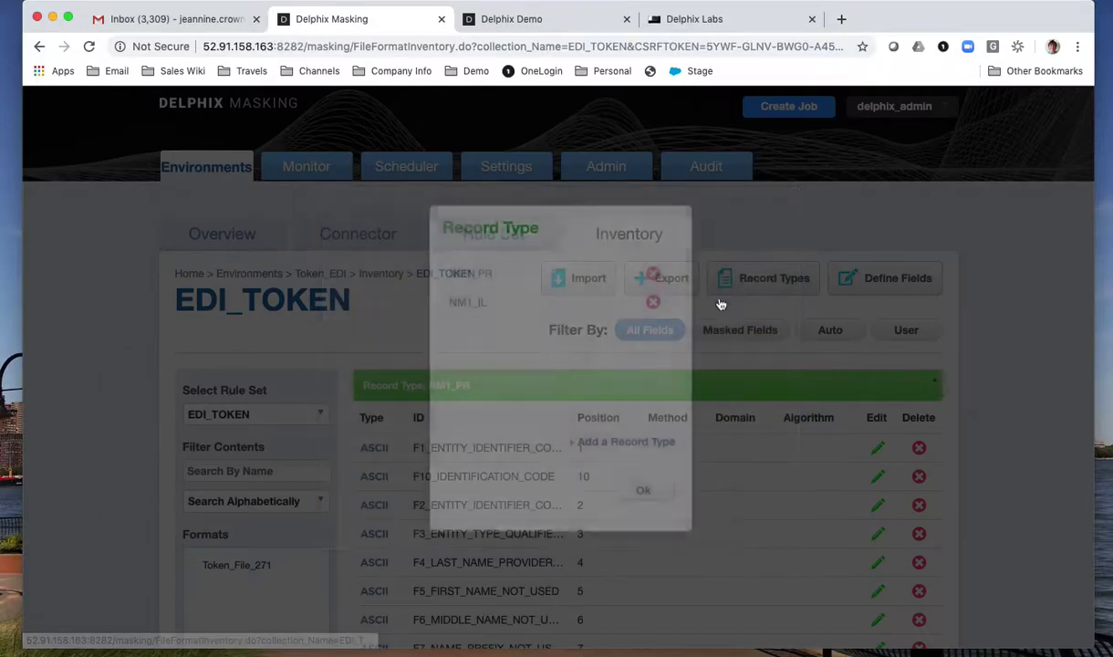
{"action": "left_click", "coordinate": [619, 448]}
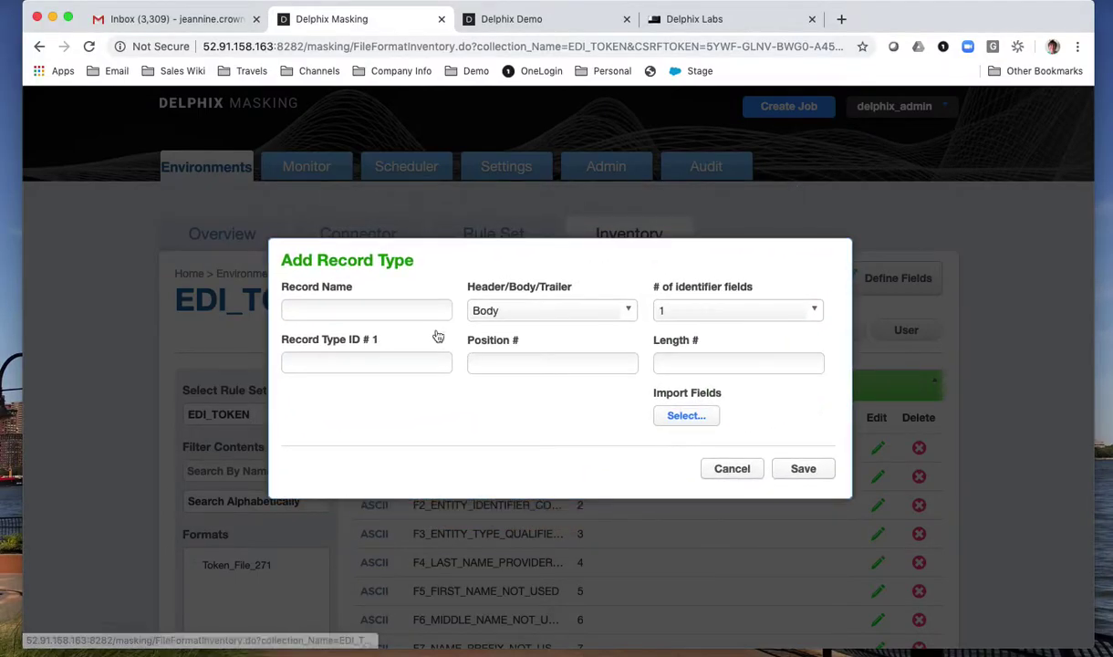
{"action": "left_click", "coordinate": [384, 312]}
{"action": "type", "text": "DMG"}
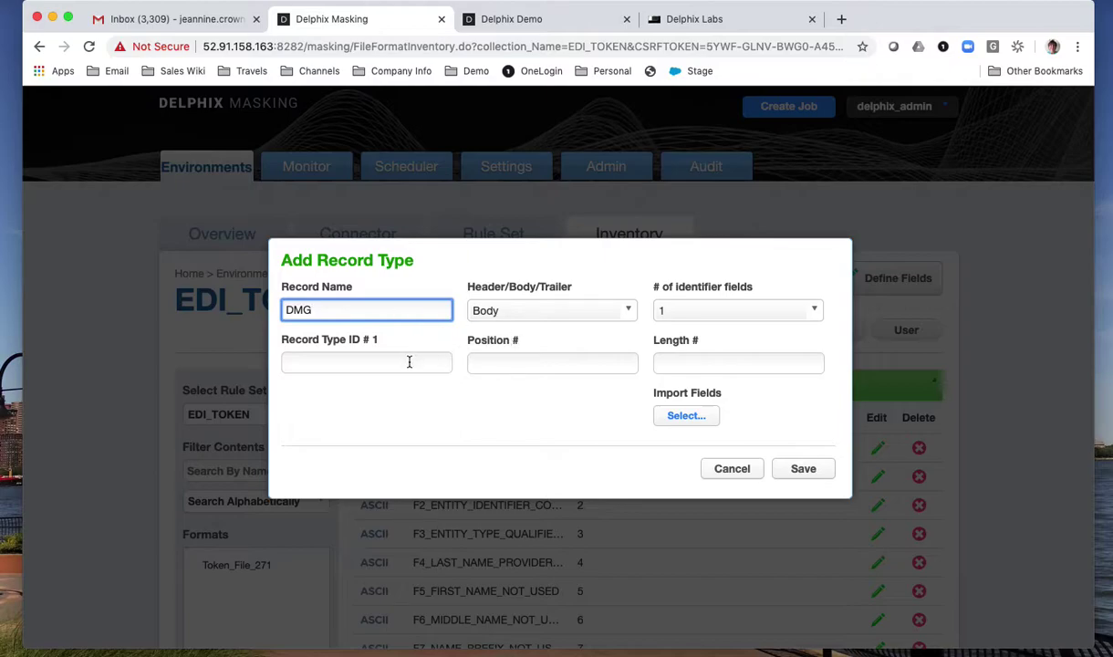
{"action": "left_click", "coordinate": [408, 362]}
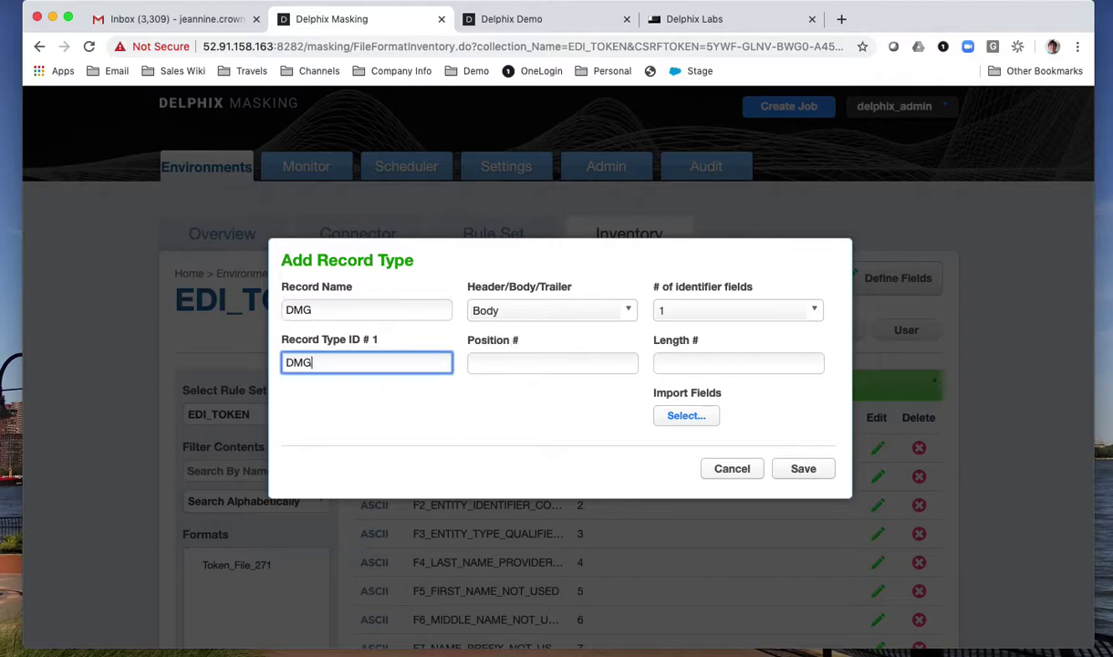
{"action": "left_click", "coordinate": [556, 365]}
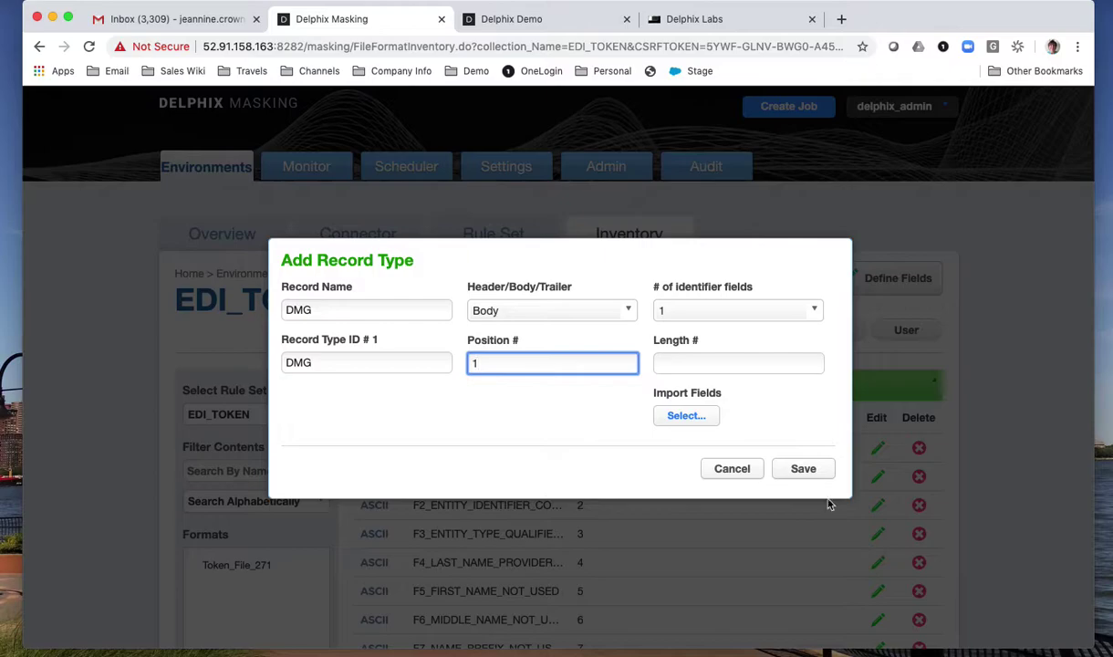
{"action": "left_click", "coordinate": [693, 418]}
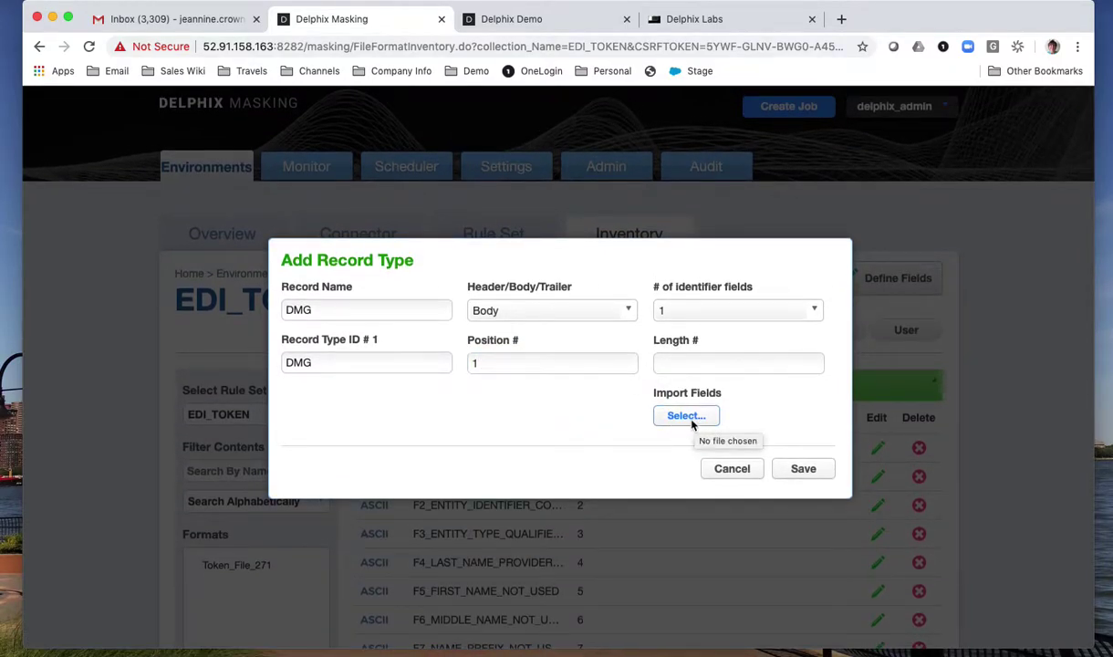
{"action": "left_click", "coordinate": [673, 420]}
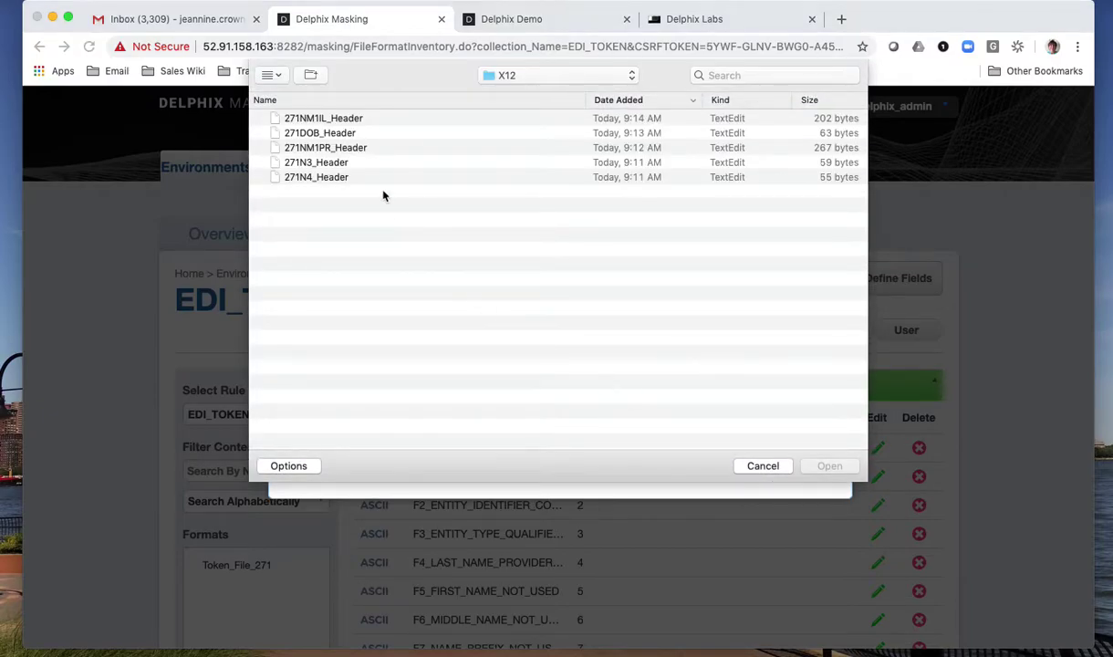
{"action": "left_click", "coordinate": [352, 137]}
{"action": "left_click", "coordinate": [808, 467]}
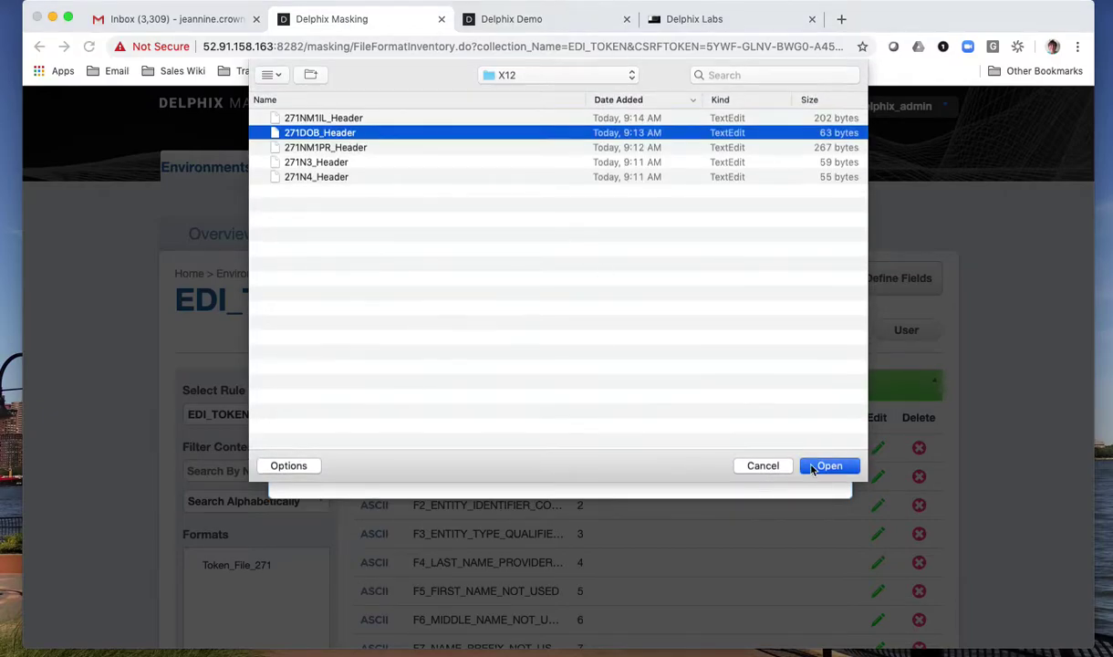
Save the DMG record type and begin adding another record type.
{"action": "left_click", "coordinate": [804, 483]}
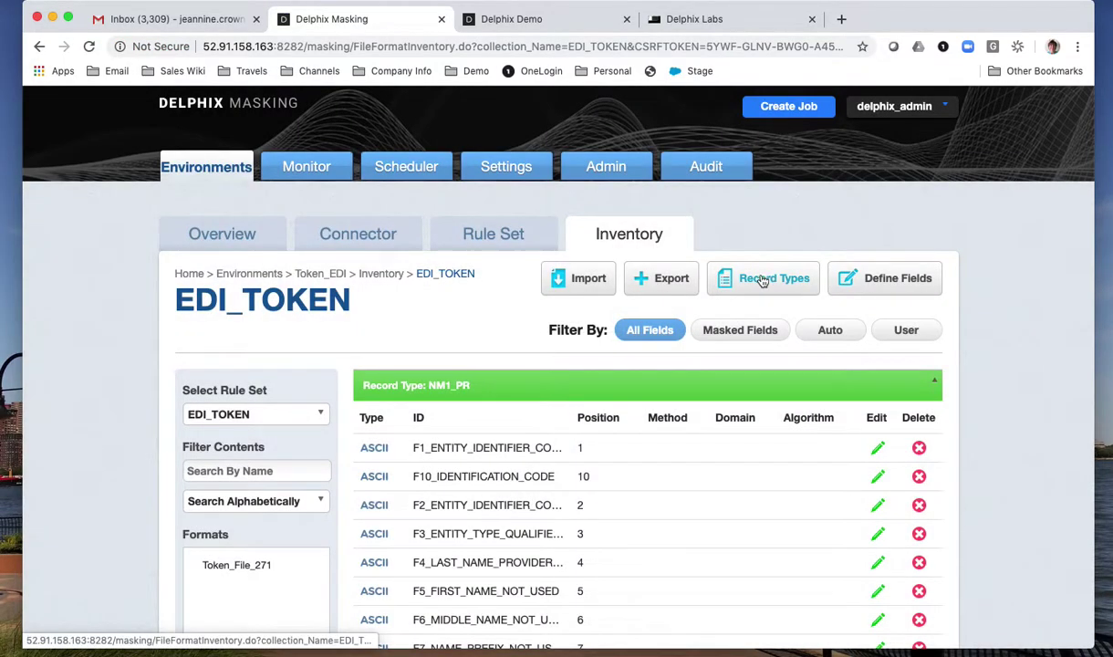
{"action": "left_click", "coordinate": [762, 280]}
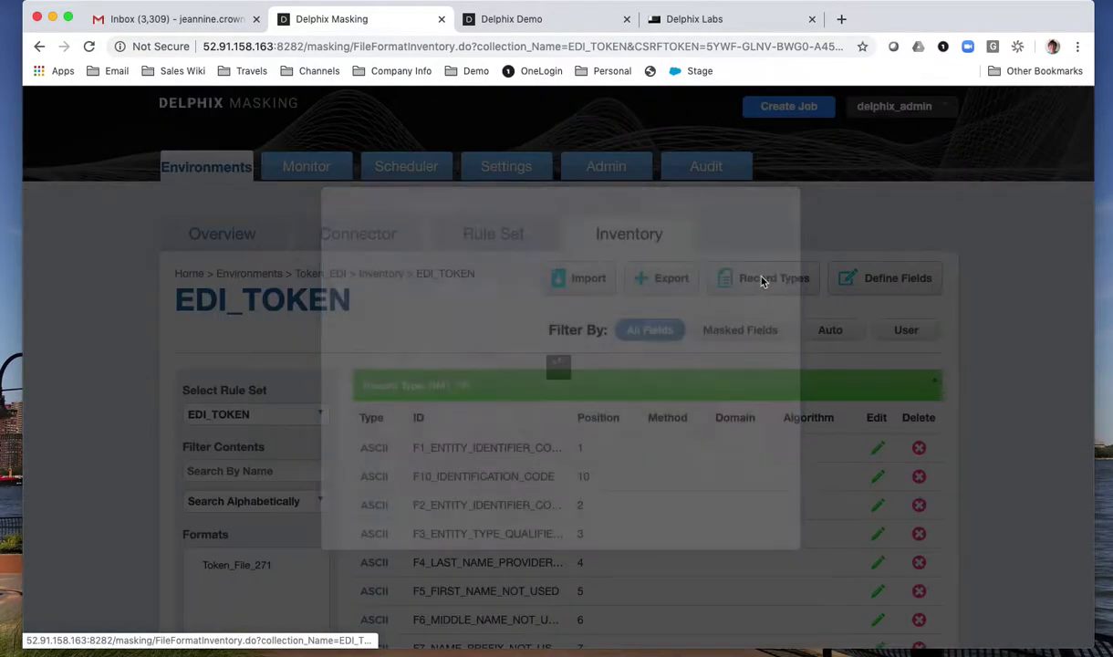
{"action": "left_click", "coordinate": [629, 447]}
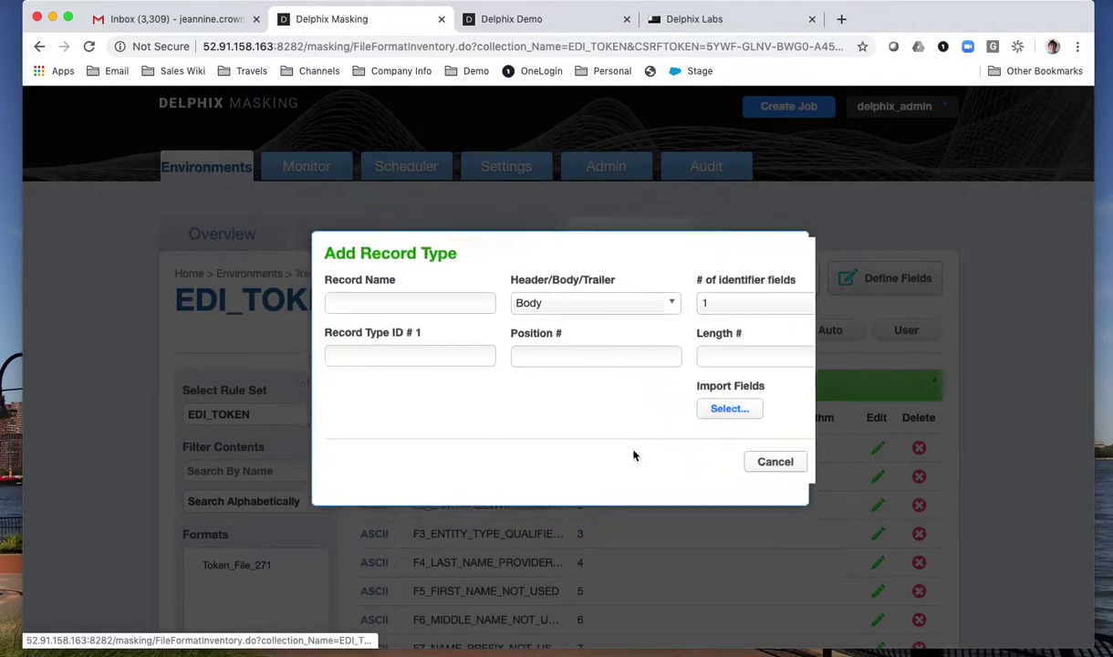
Name the new record type N3 with record type ID N3 at position 1.
{"action": "left_click", "coordinate": [355, 310]}
{"action": "type", "text": "N3"}
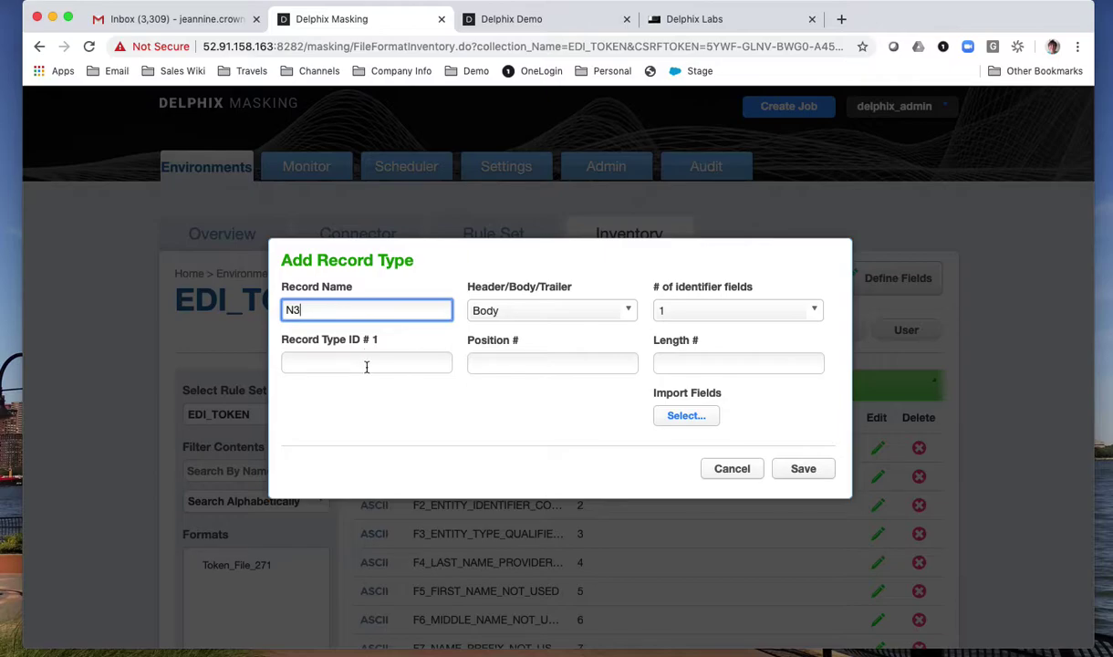
{"action": "left_click", "coordinate": [366, 363]}
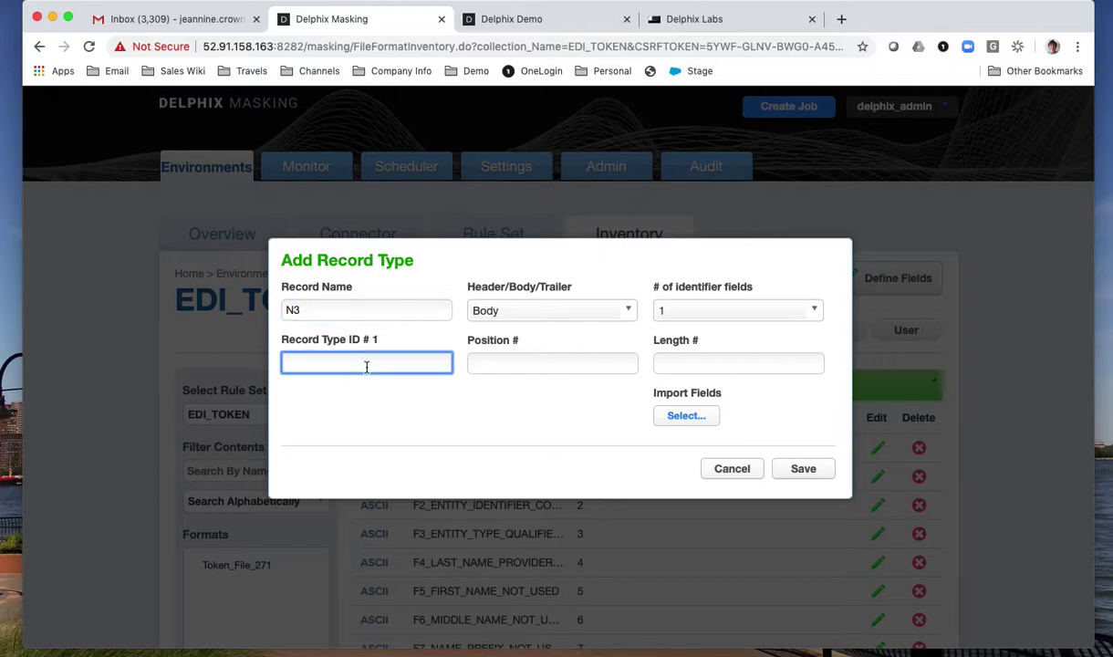
{"action": "type", "text": "N3"}
{"action": "left_click", "coordinate": [504, 364]}
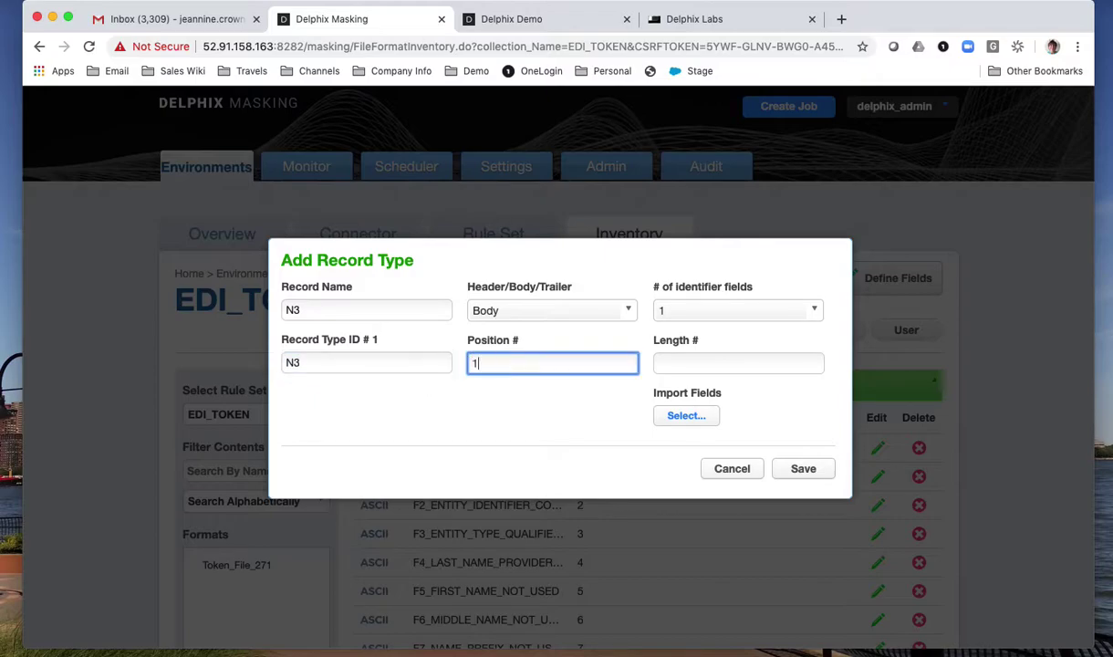
{"action": "scroll", "coordinate": [656, 406], "scroll_direction": "down", "scroll_amount": 1}
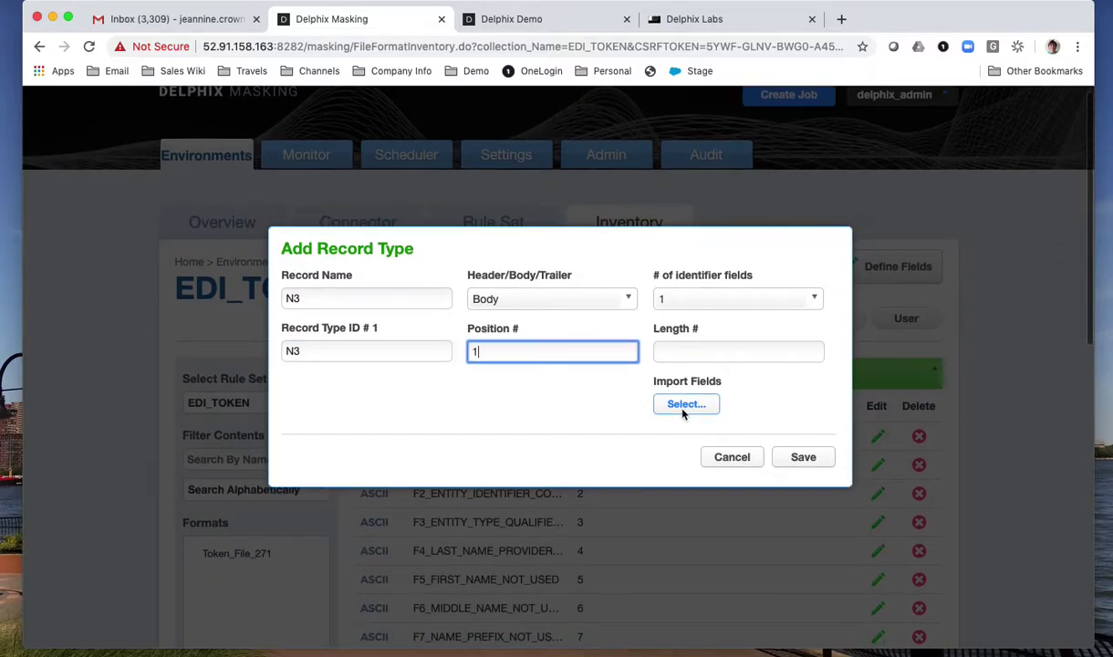
Import the 271N3_Header field definitions and save the N3 record type.
{"action": "left_click", "coordinate": [682, 413]}
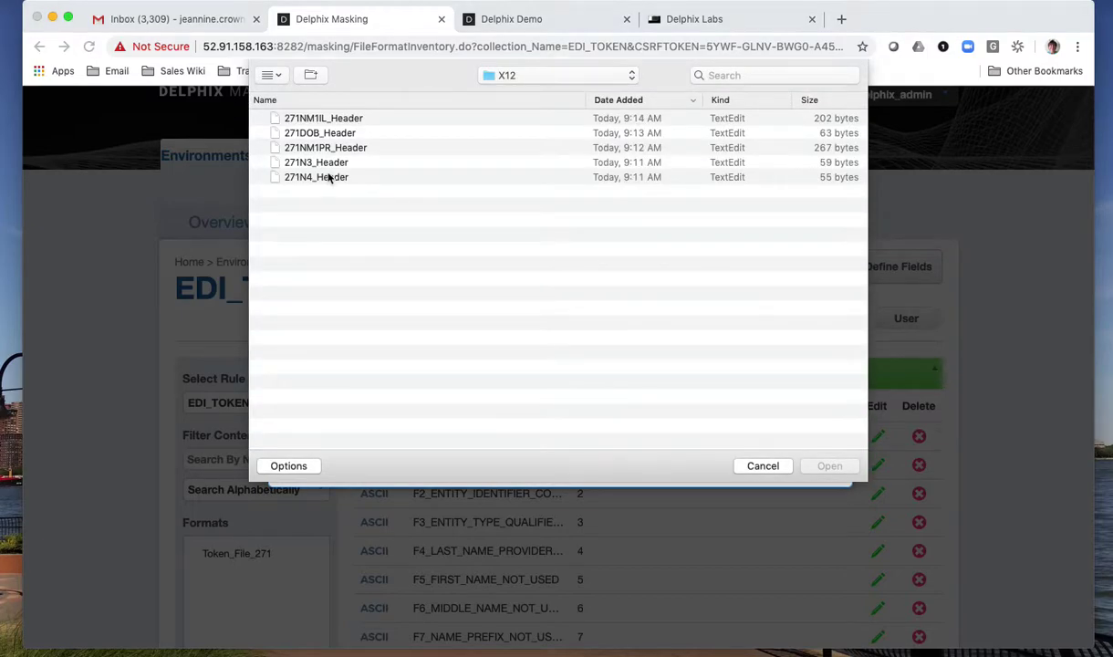
{"action": "left_click", "coordinate": [328, 168]}
{"action": "left_click", "coordinate": [826, 466]}
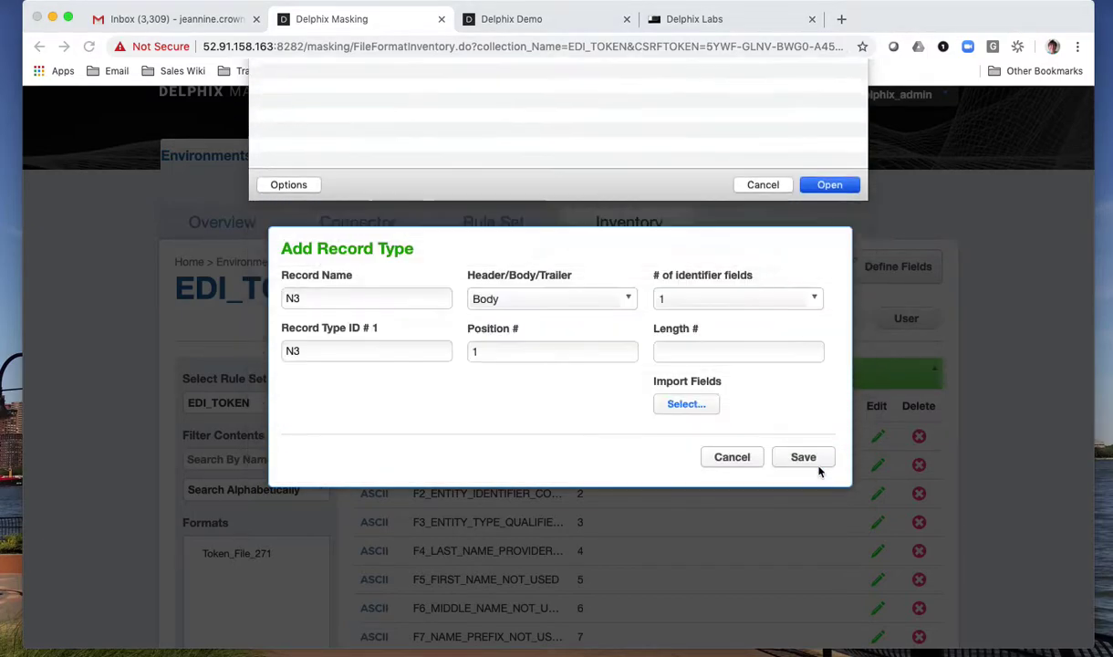
{"action": "scroll", "coordinate": [792, 480], "scroll_direction": "down", "scroll_amount": 1}
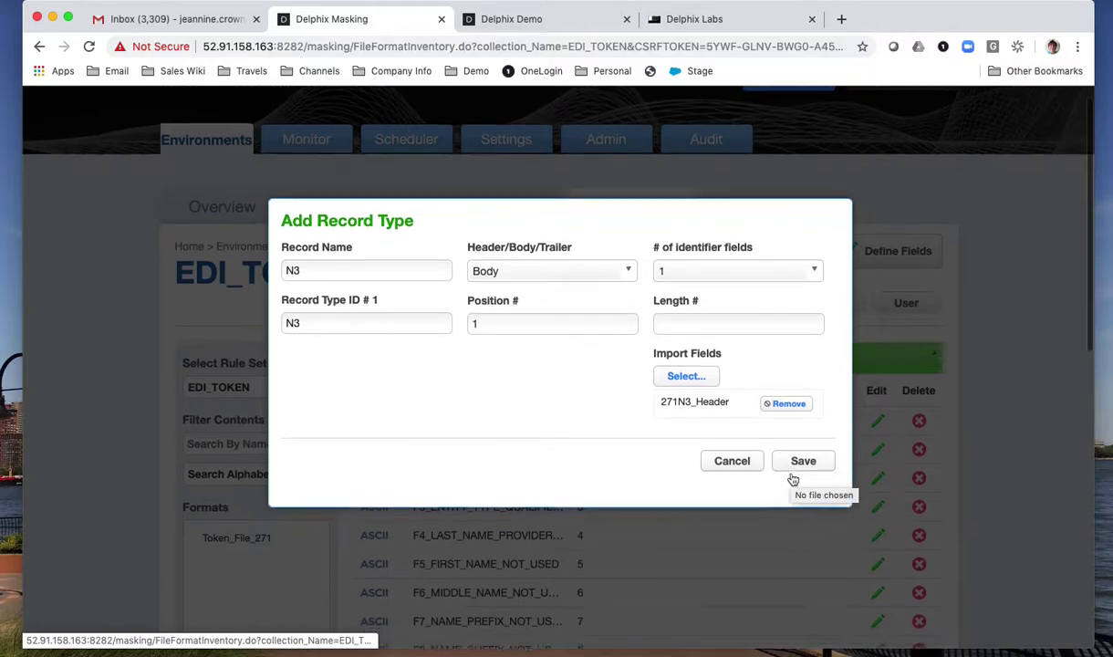
{"action": "left_click", "coordinate": [803, 463]}
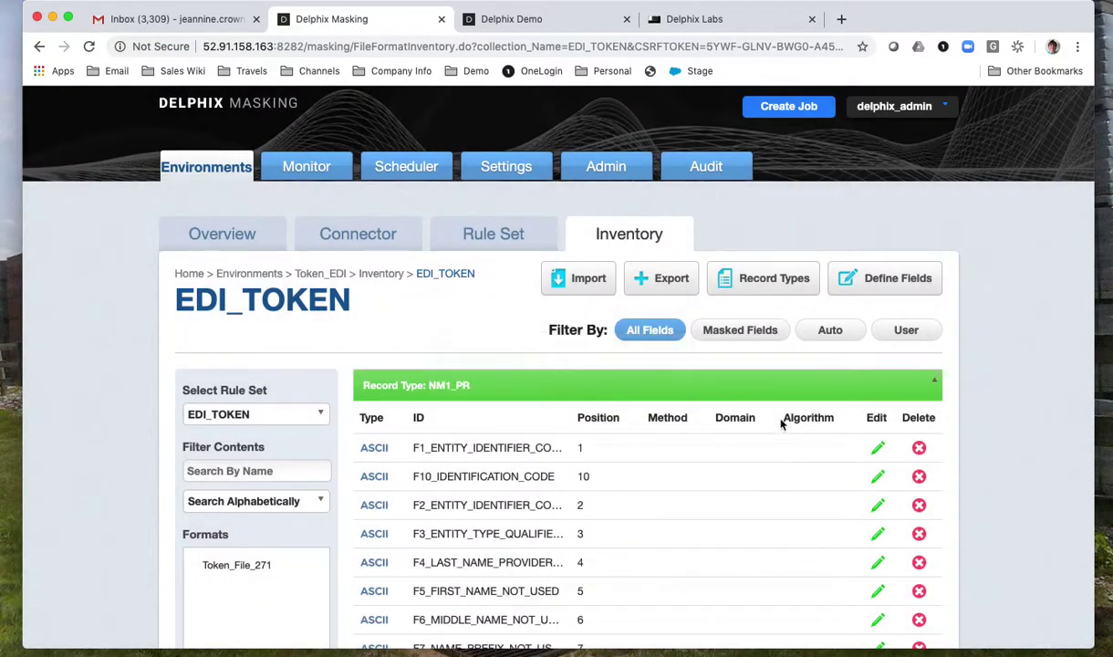
{"action": "scroll", "coordinate": [750, 290], "scroll_direction": "down", "scroll_amount": 1}
Start a new record type named N4 with ID N4 at position 1.
{"action": "left_click", "coordinate": [751, 271]}
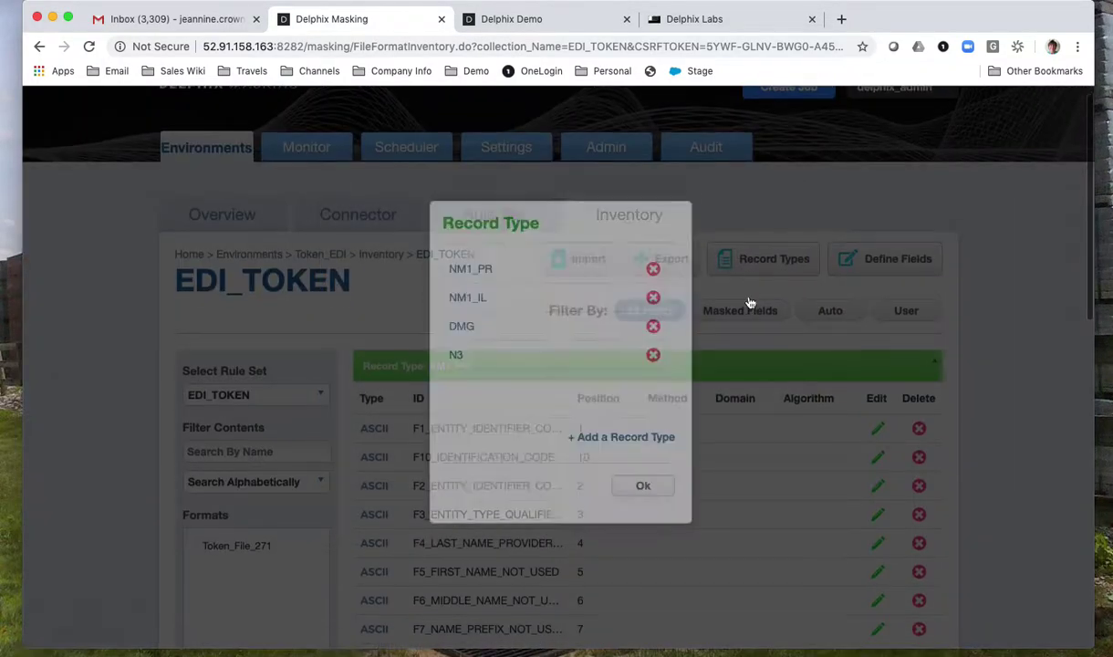
{"action": "left_click", "coordinate": [624, 433]}
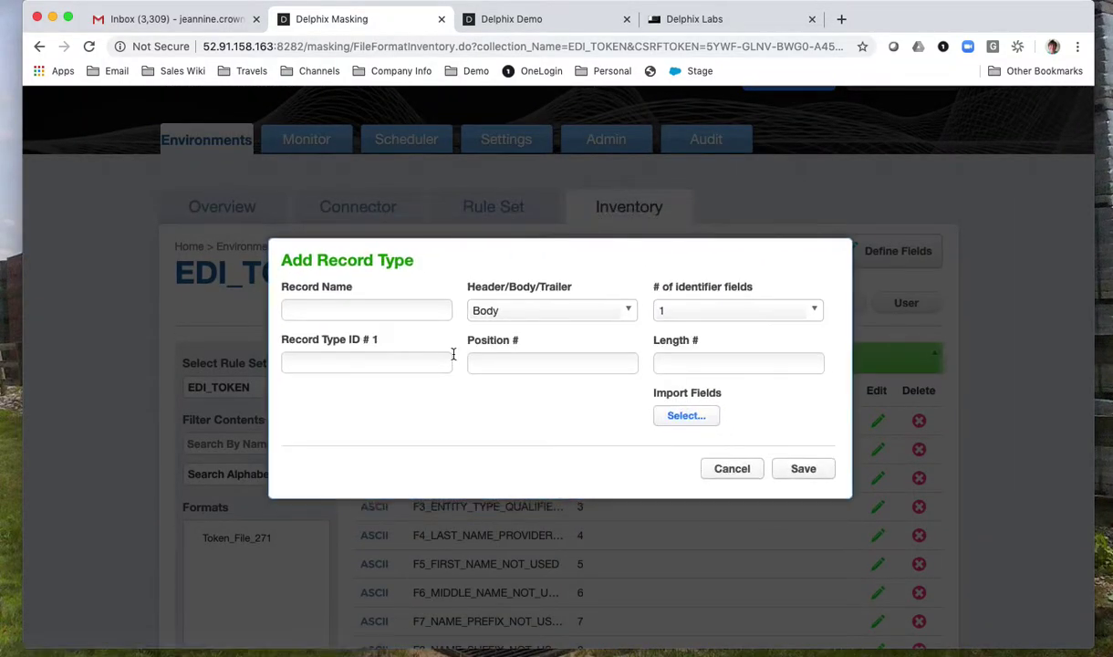
{"action": "left_click", "coordinate": [365, 306]}
{"action": "type", "text": "N4"}
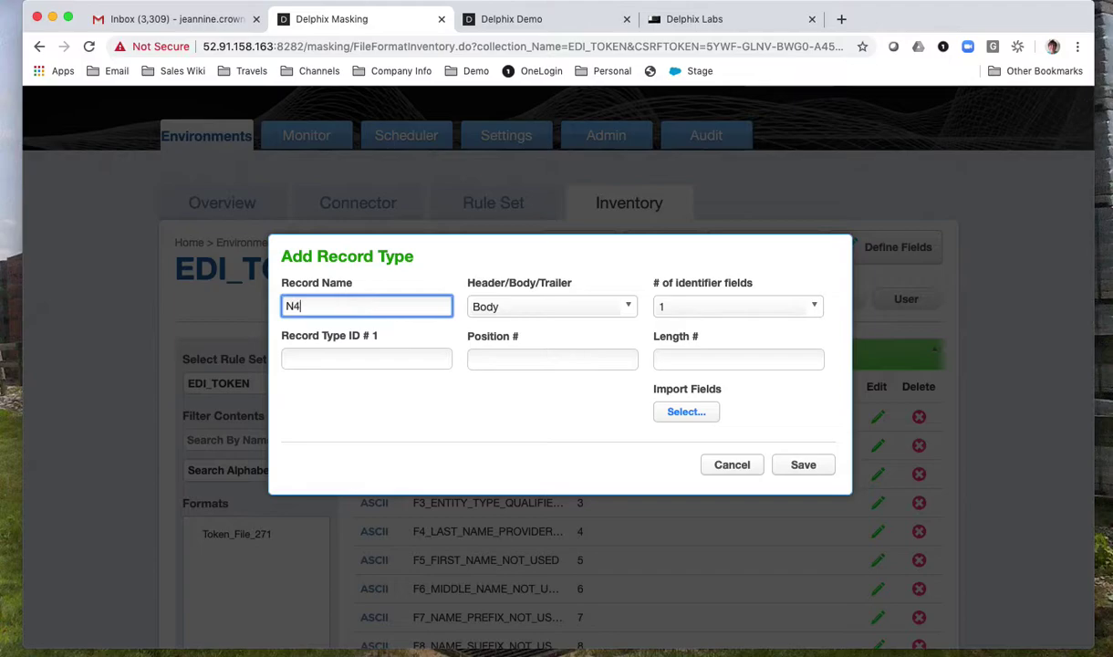
{"action": "left_click", "coordinate": [363, 354]}
{"action": "type", "text": "N"}
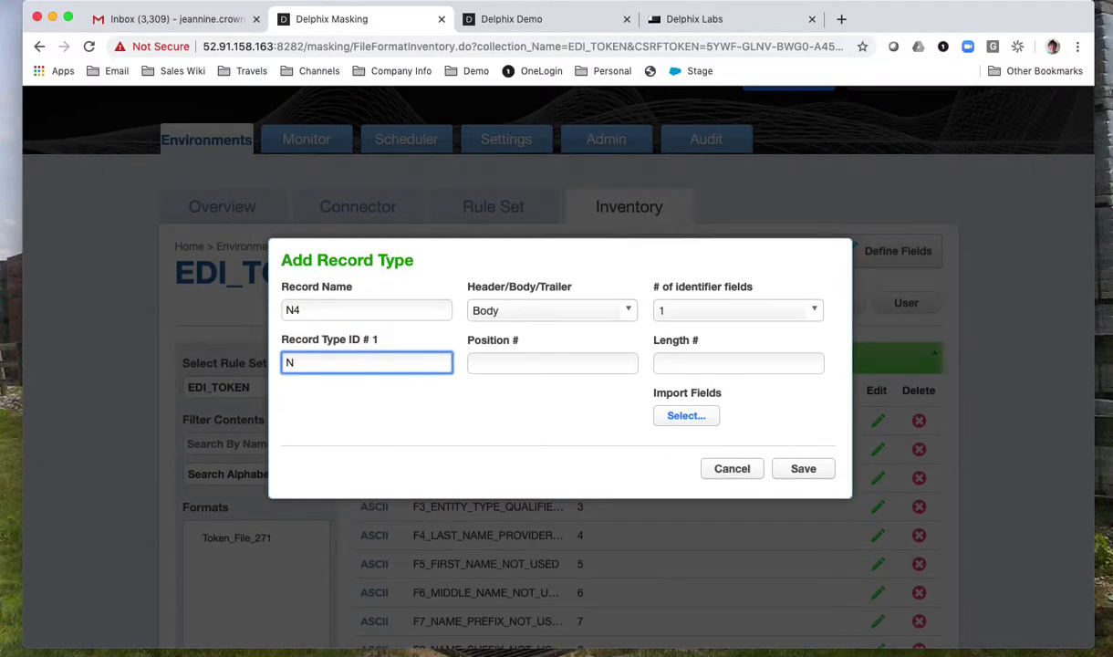
{"action": "left_click", "coordinate": [511, 361]}
{"action": "type", "text": "1"}
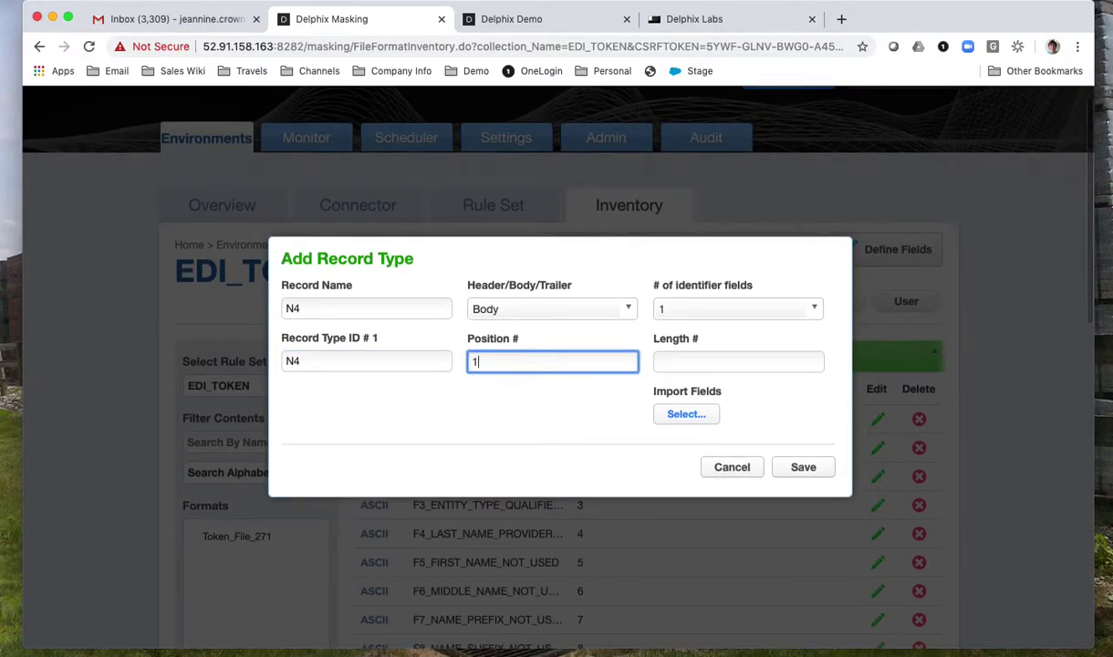
{"action": "scroll", "coordinate": [508, 363], "scroll_direction": "down", "scroll_amount": 1}
Import the 271N4_Header fields and save the N4 record type.
{"action": "left_click", "coordinate": [687, 402]}
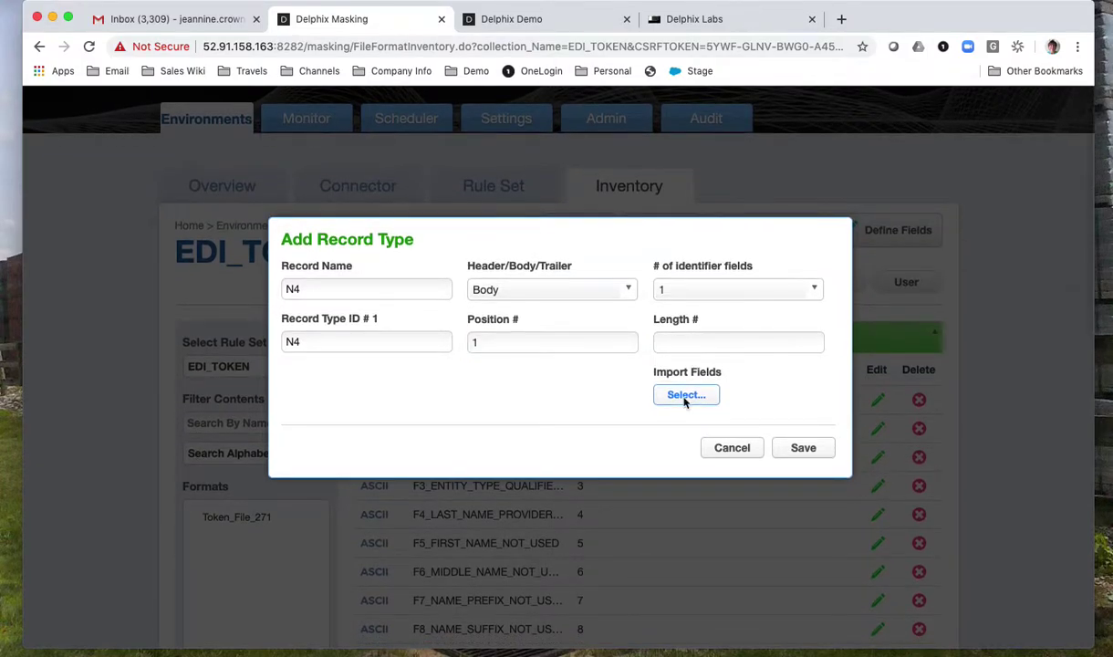
{"action": "left_click", "coordinate": [321, 179]}
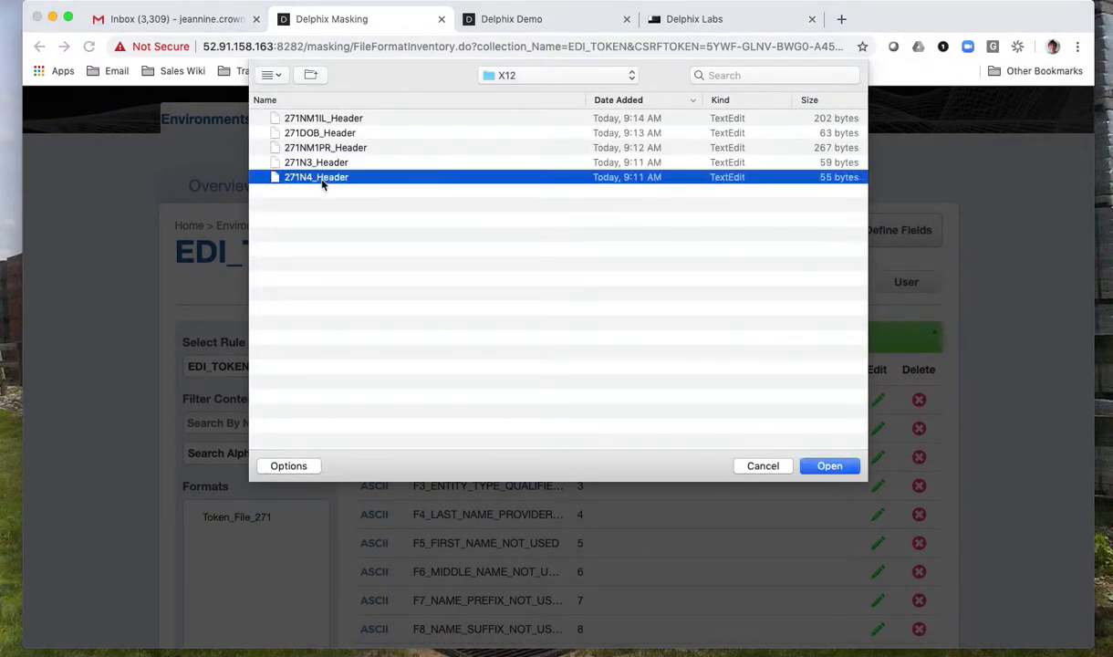
{"action": "left_click", "coordinate": [841, 468]}
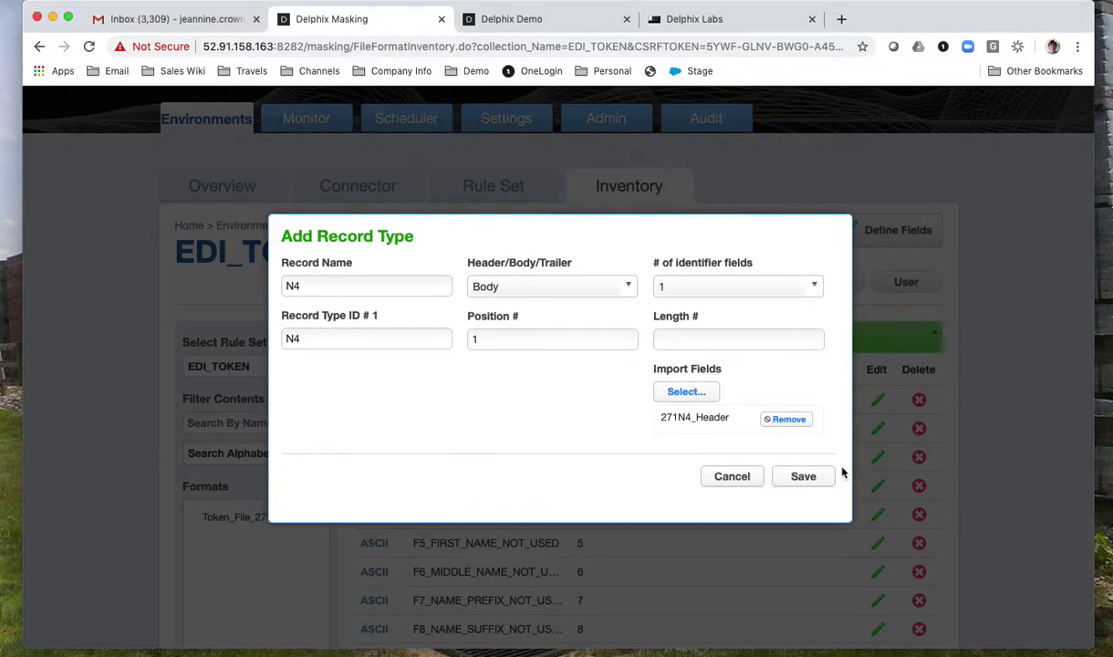
{"action": "left_click", "coordinate": [804, 477]}
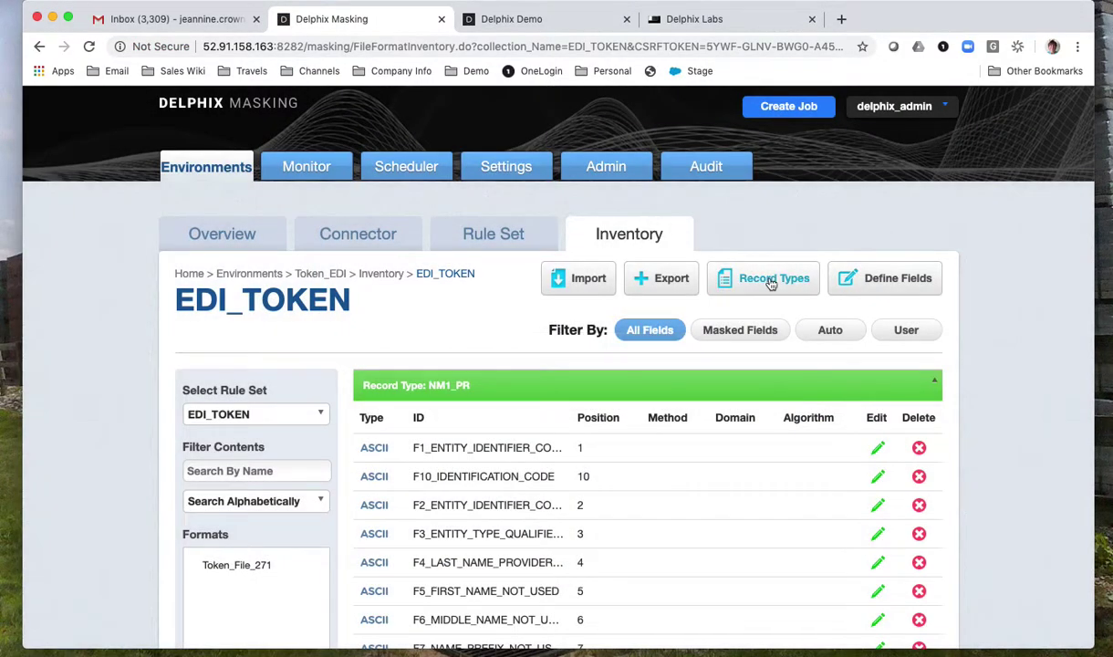
{"action": "left_click", "coordinate": [768, 279]}
{"action": "left_click", "coordinate": [463, 334]}
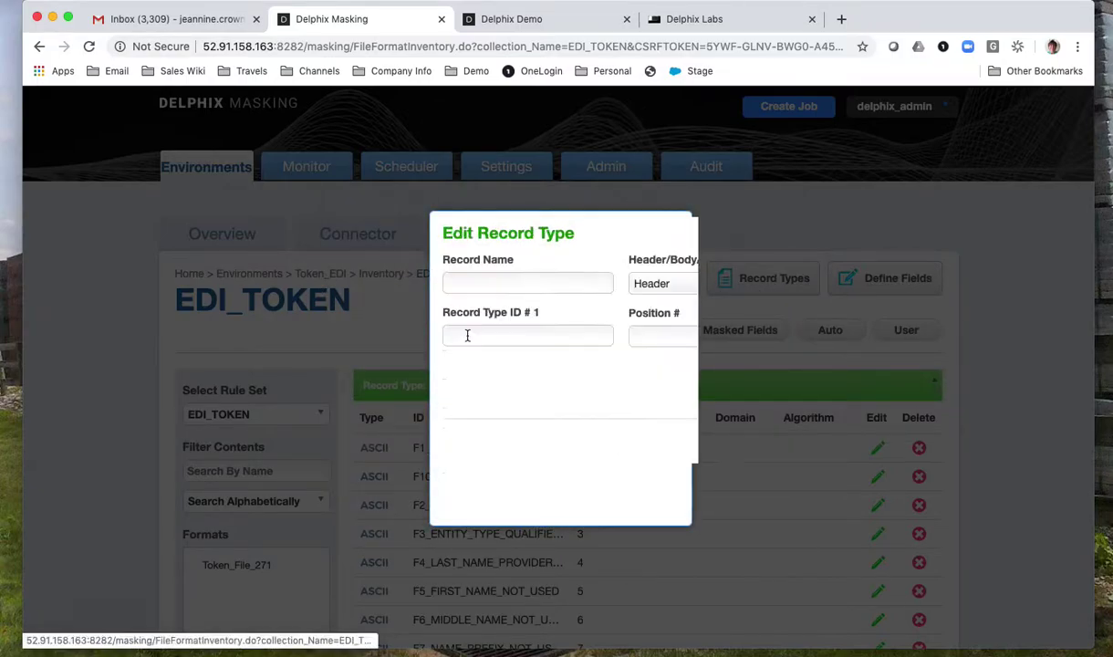
{"action": "left_click", "coordinate": [790, 467]}
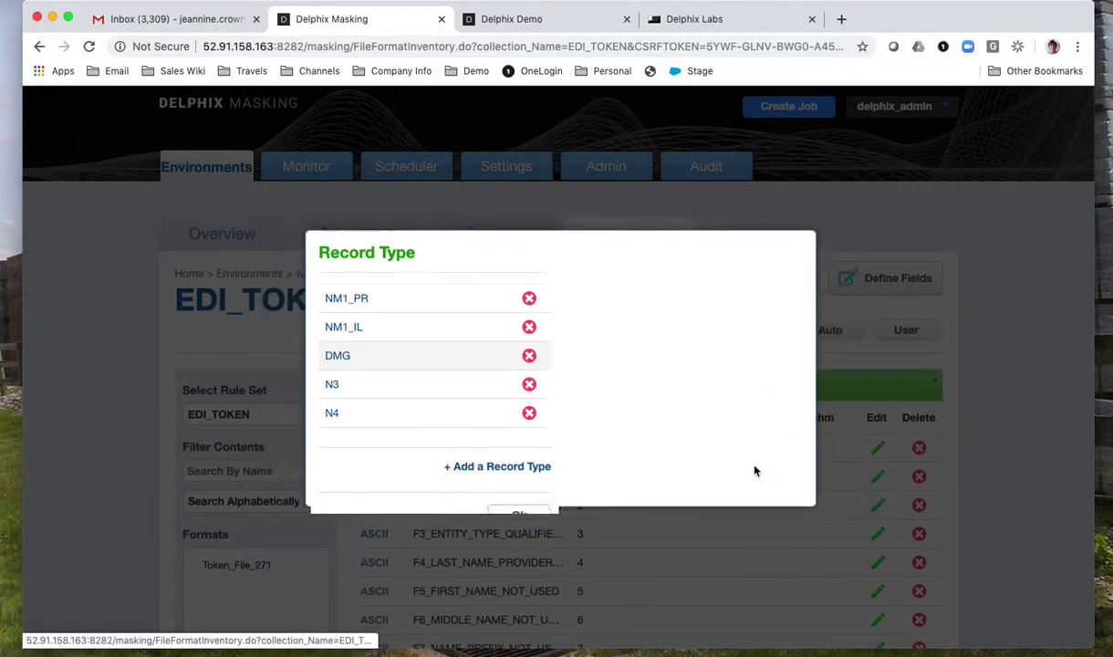
{"action": "left_click", "coordinate": [459, 365]}
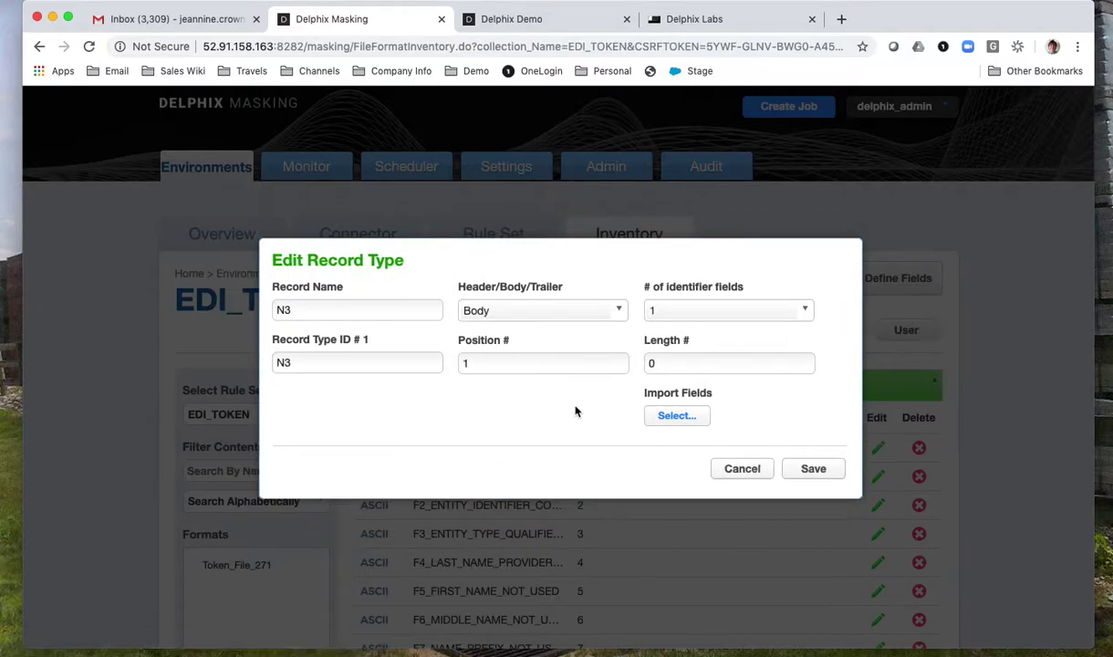
{"action": "left_click", "coordinate": [735, 469]}
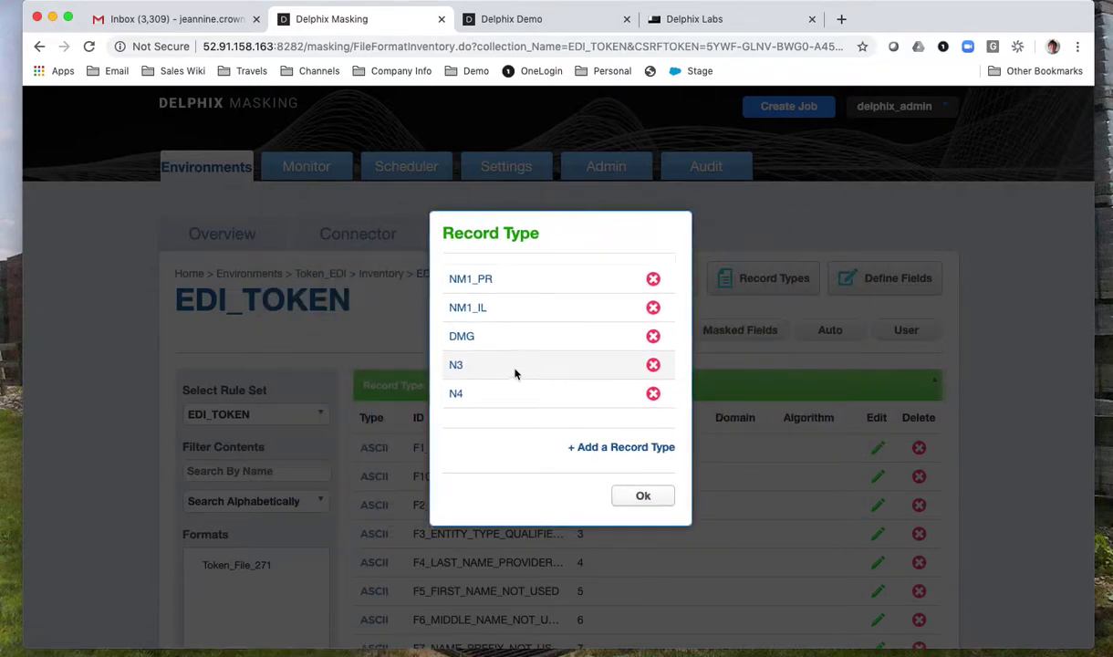
{"action": "left_click", "coordinate": [475, 396]}
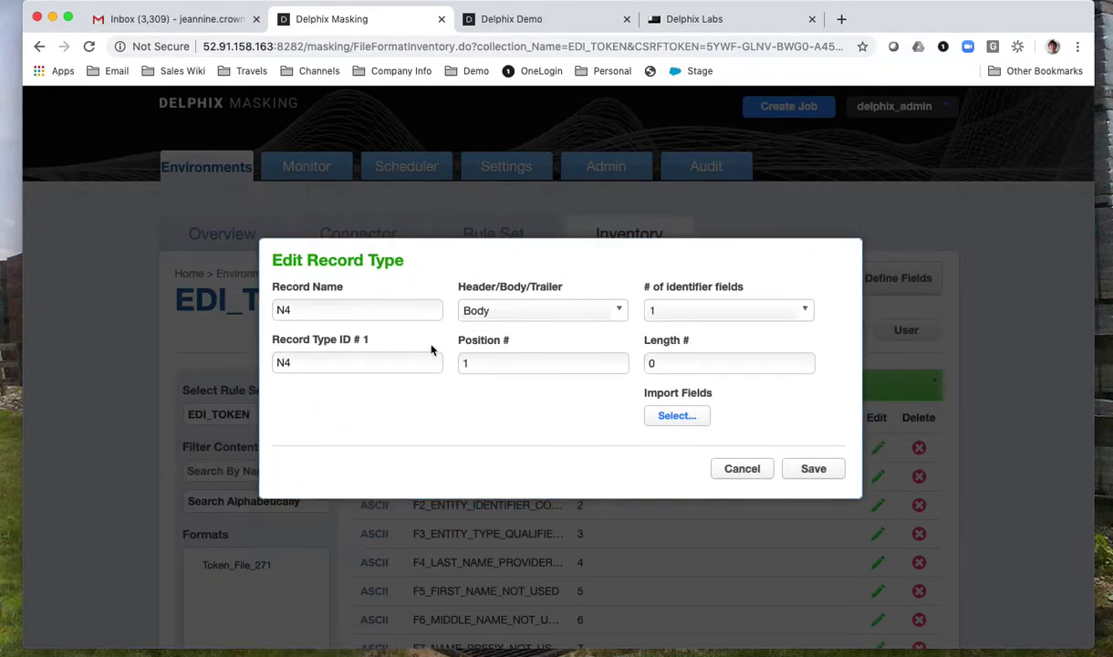
{"action": "left_click", "coordinate": [742, 473]}
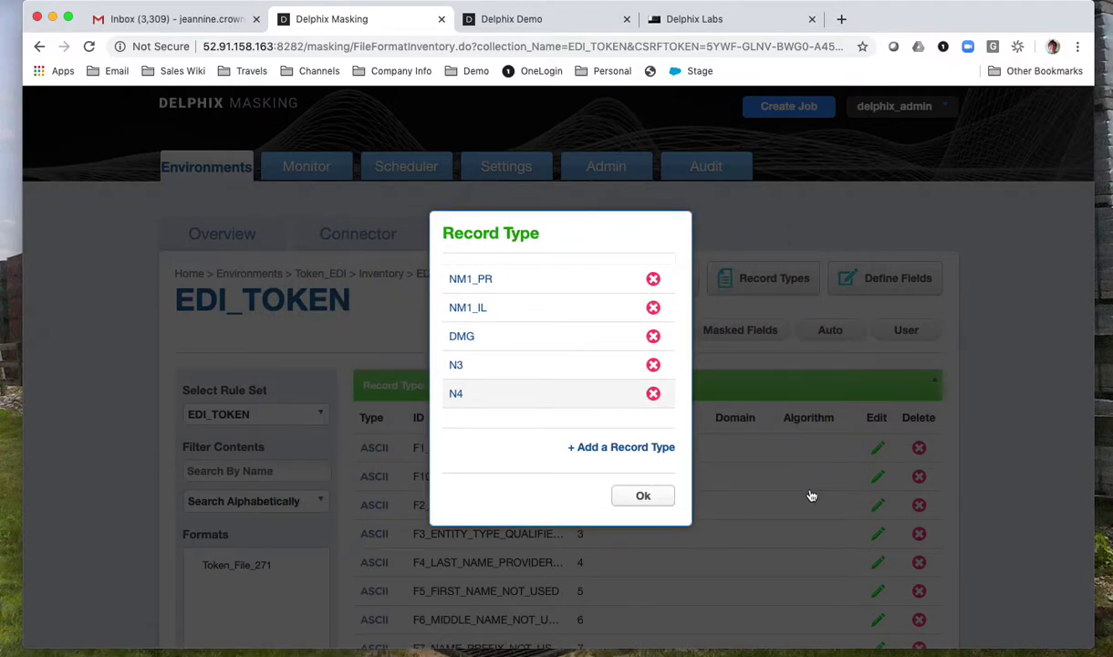
{"action": "left_click", "coordinate": [646, 497]}
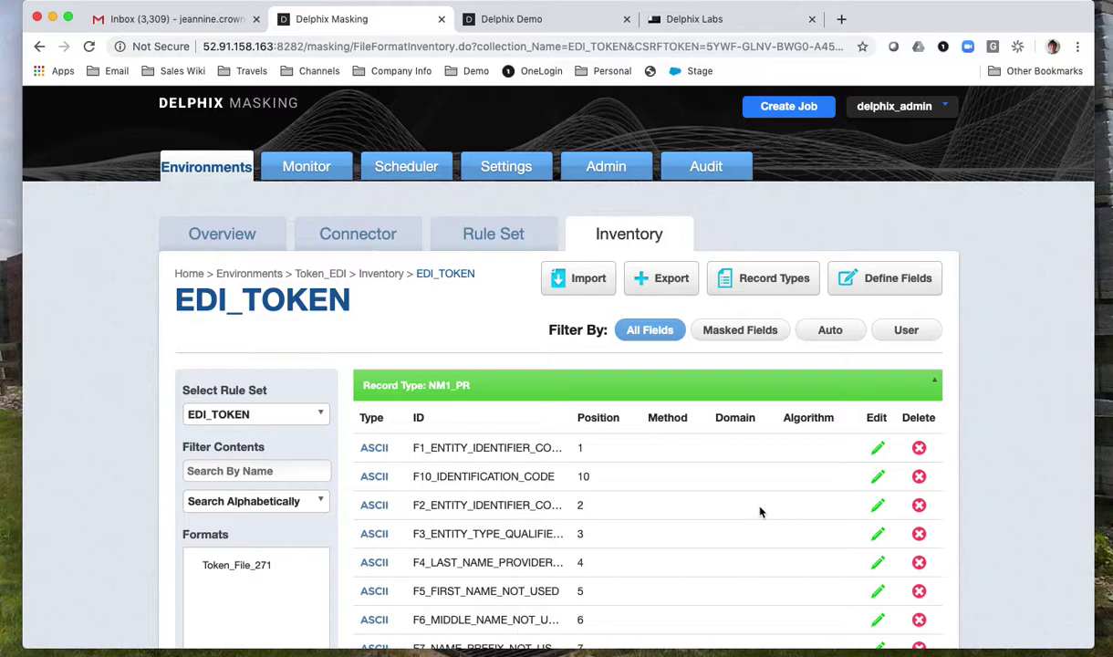
{"action": "left_click", "coordinate": [399, 381]}
{"action": "left_click", "coordinate": [409, 410]}
{"action": "left_click", "coordinate": [410, 439]}
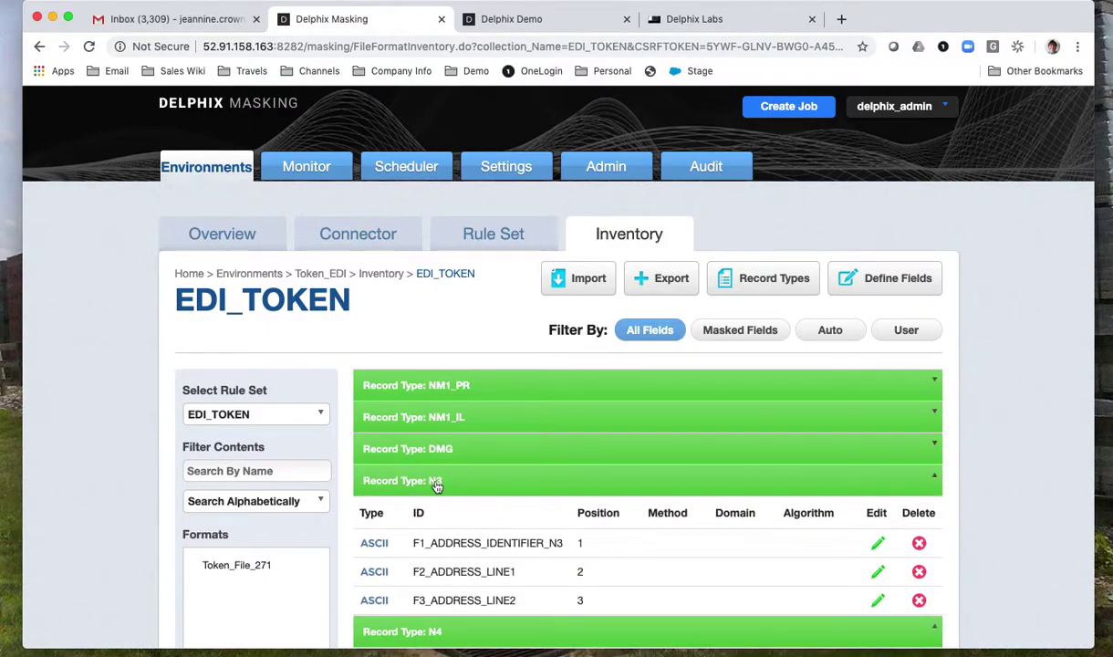
{"action": "left_click", "coordinate": [437, 482]}
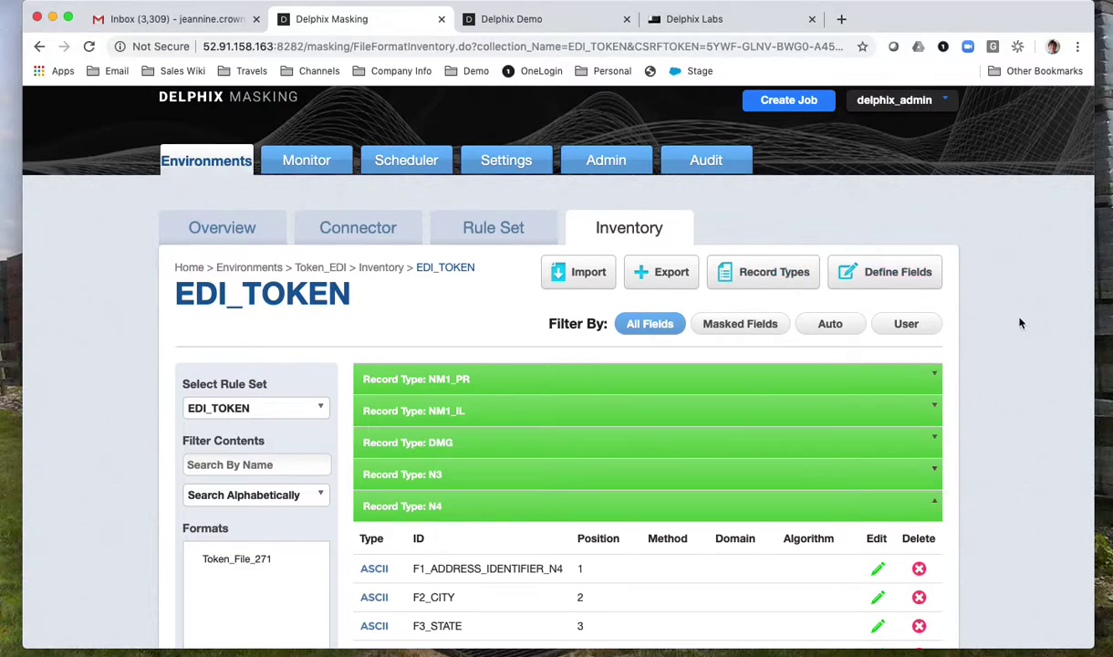
{"action": "left_click", "coordinate": [431, 509]}
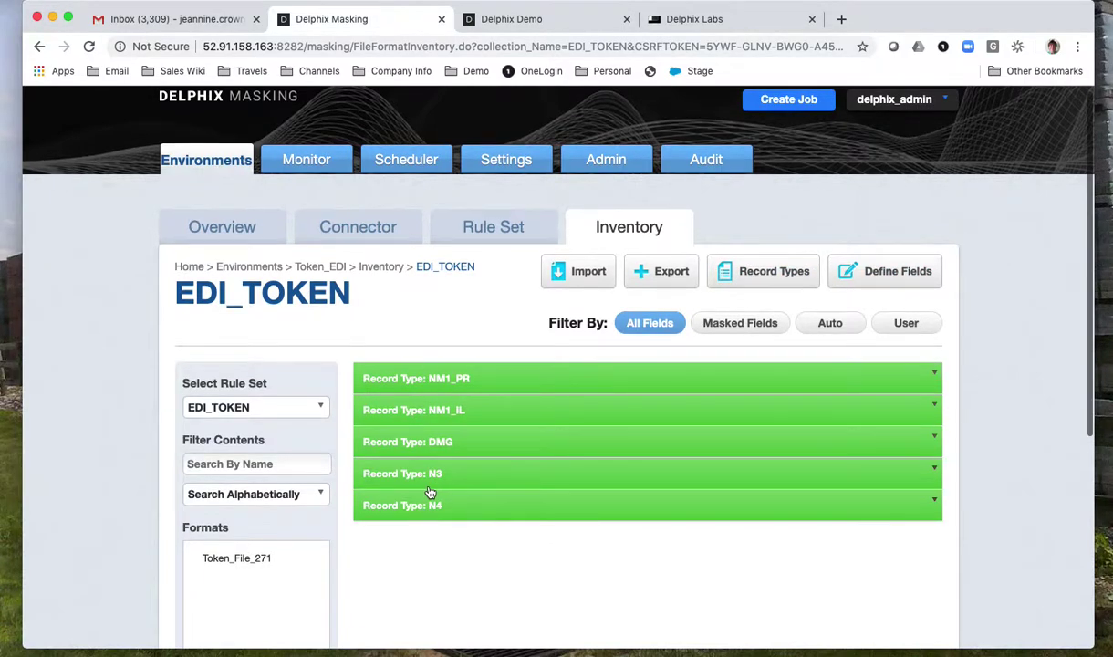
{"action": "scroll", "coordinate": [431, 493], "scroll_direction": "down", "scroll_amount": 1}
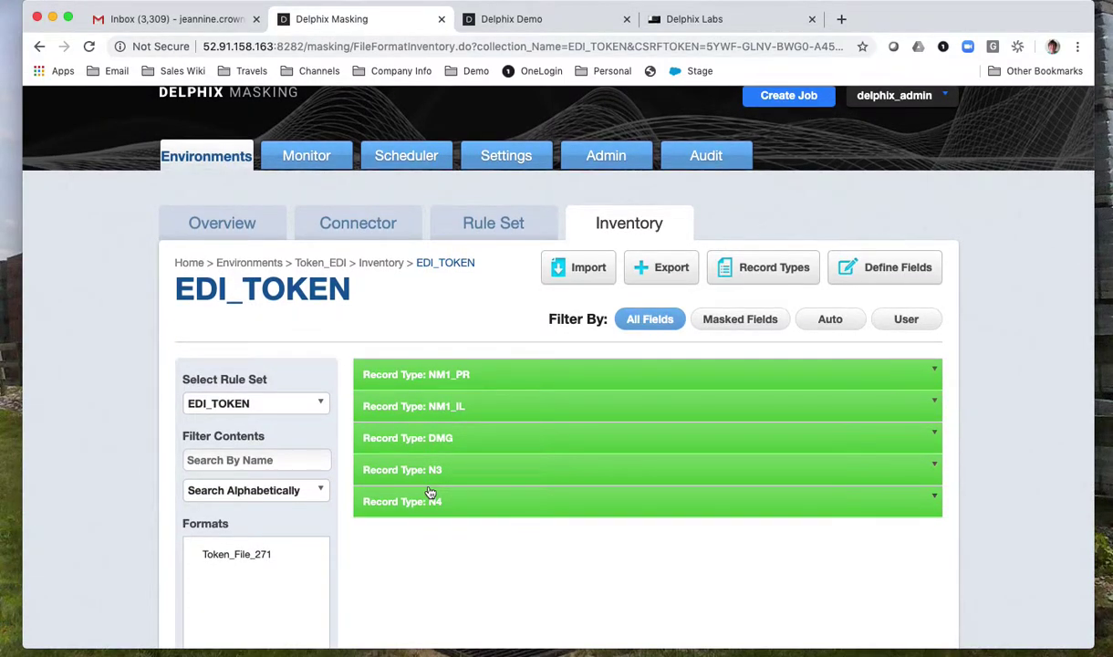
{"action": "left_click", "coordinate": [413, 368]}
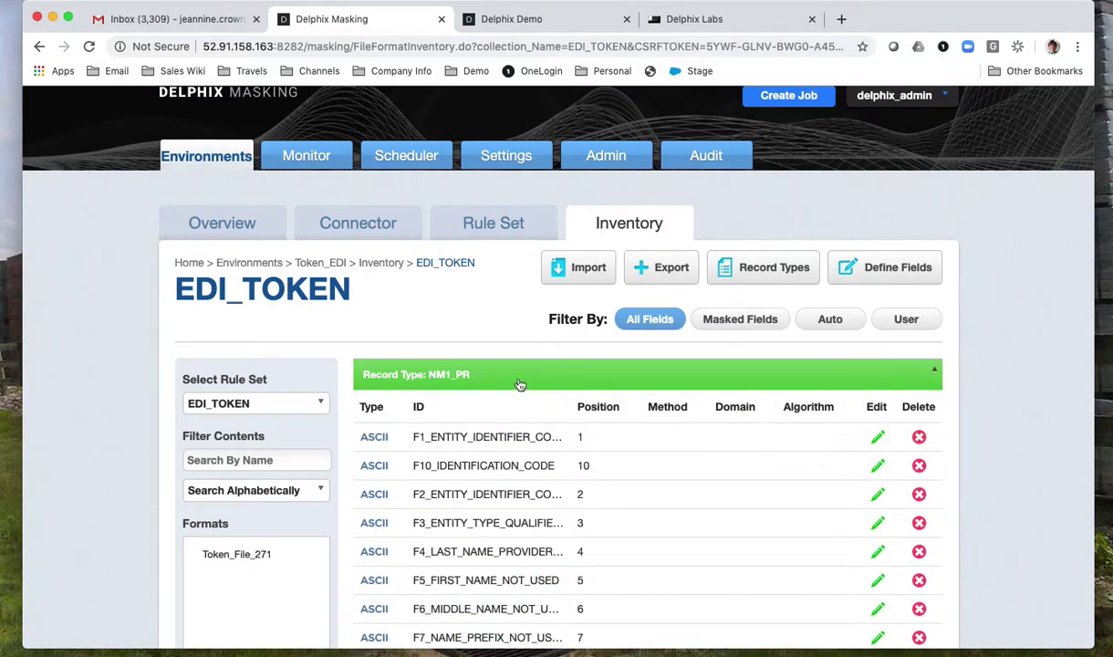
Give NM1_PR's F10_IDENTIFICATION_CODE domain ACCOUNT_NO and algorithm ACCOUNT_TK, and save.
{"action": "left_click", "coordinate": [878, 465]}
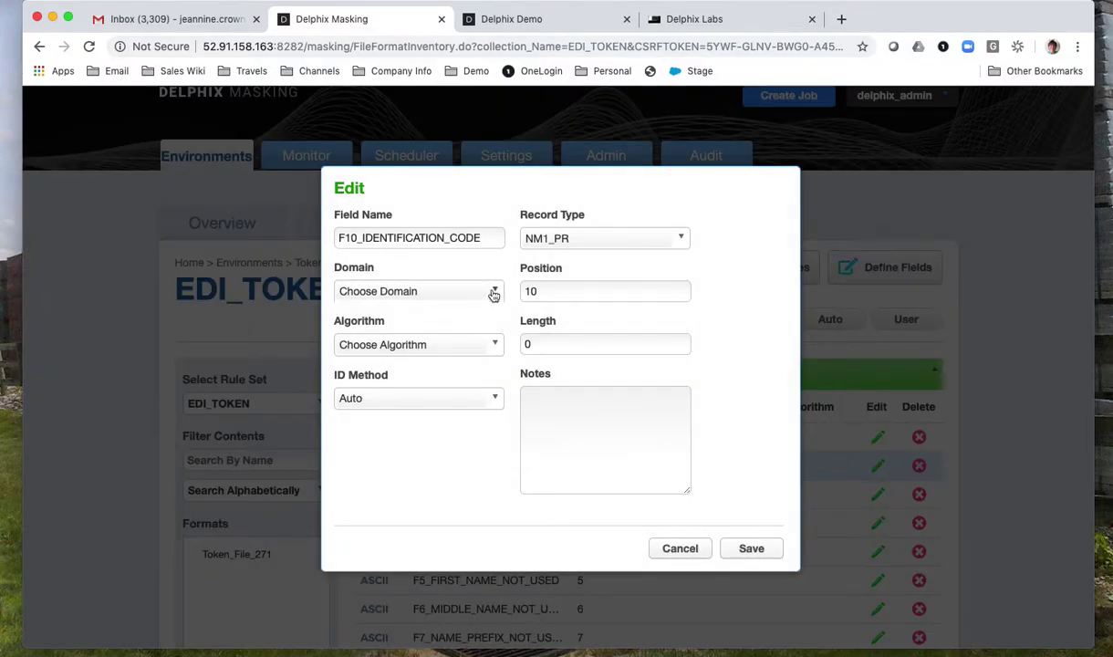
{"action": "left_click", "coordinate": [497, 294]}
{"action": "left_click", "coordinate": [475, 334]}
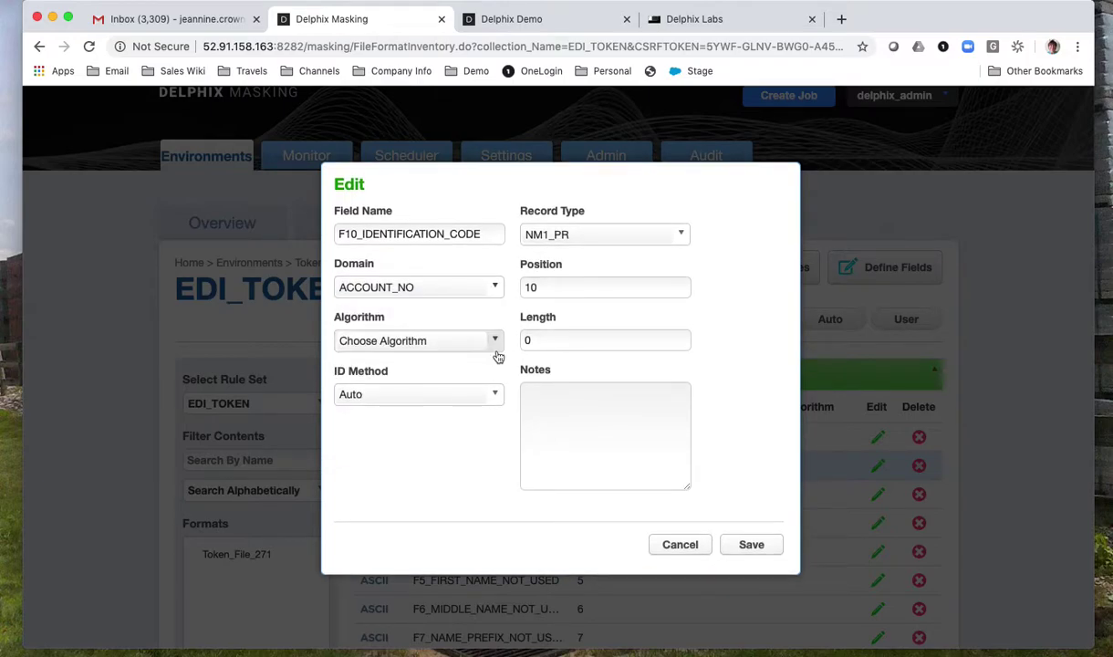
{"action": "scroll", "coordinate": [452, 393], "scroll_direction": "down", "scroll_amount": 1}
{"action": "left_click", "coordinate": [494, 349]}
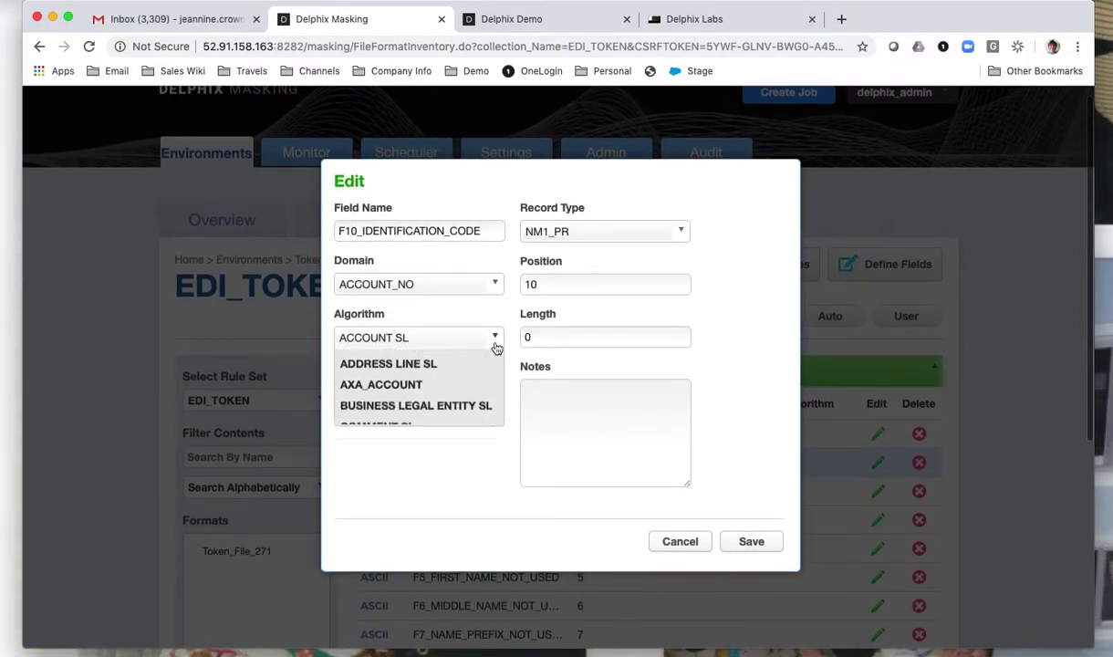
{"action": "scroll", "coordinate": [495, 347], "scroll_direction": "down", "scroll_amount": 1}
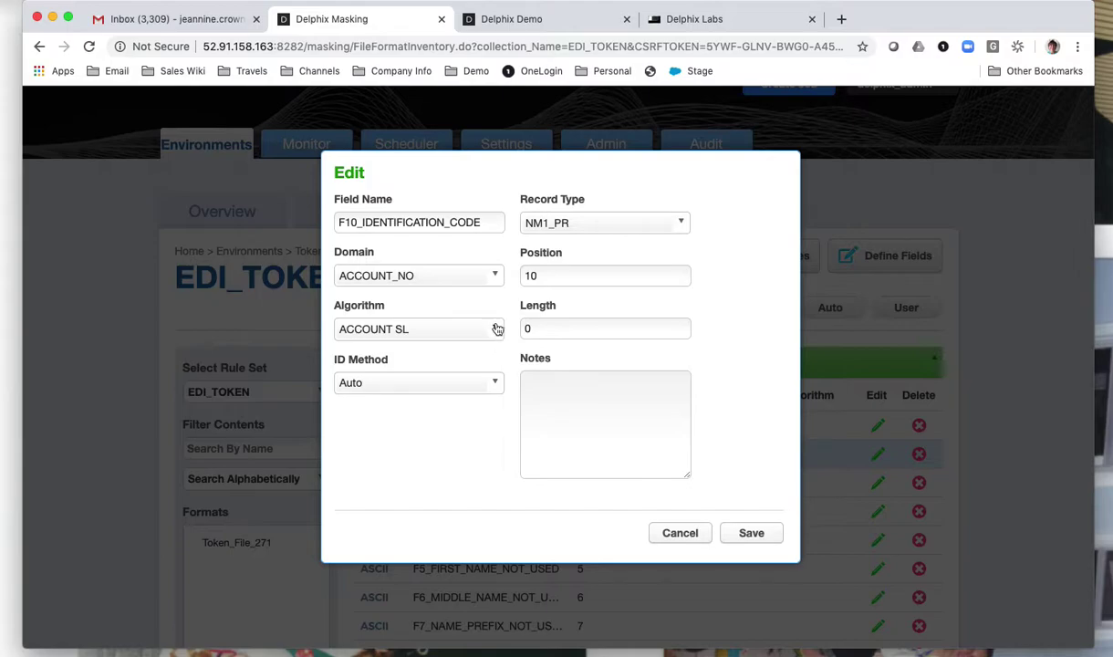
{"action": "left_click", "coordinate": [497, 328]}
{"action": "left_click", "coordinate": [451, 393]}
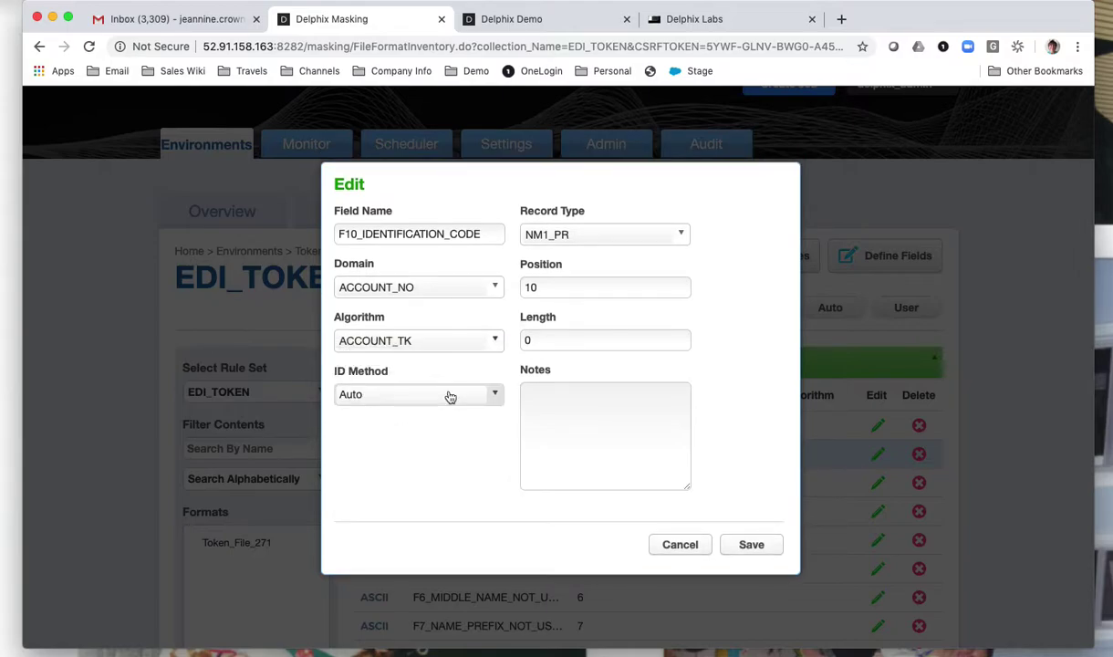
{"action": "left_click", "coordinate": [750, 547]}
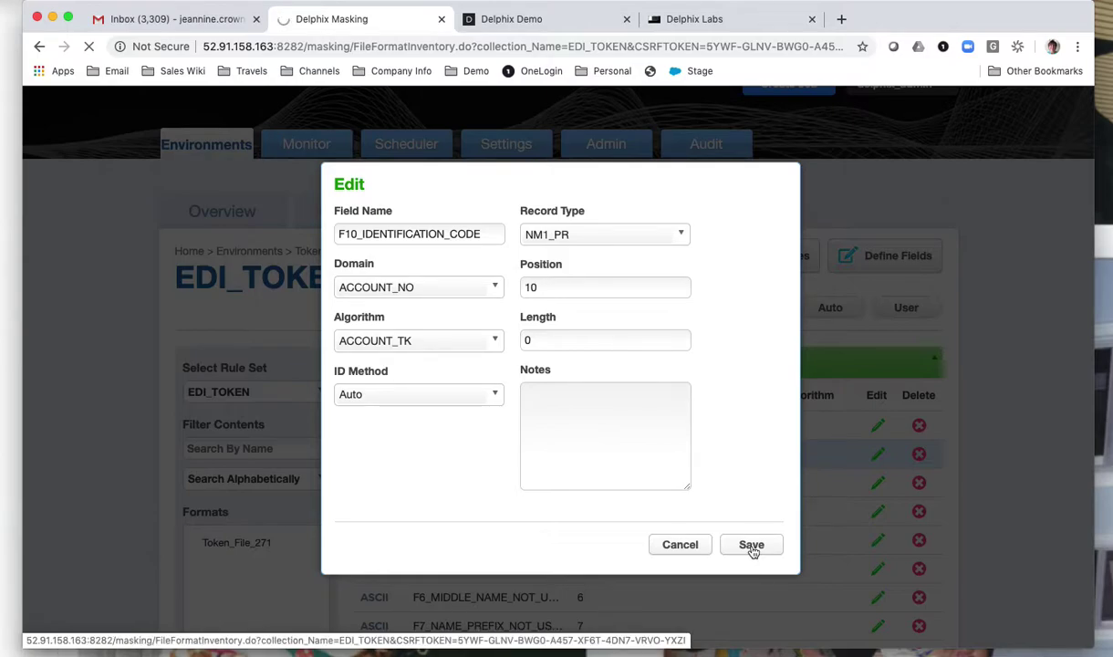
{"action": "scroll", "coordinate": [754, 552], "scroll_direction": "down", "scroll_amount": 2}
{"action": "scroll", "coordinate": [753, 552], "scroll_direction": "down", "scroll_amount": 4}
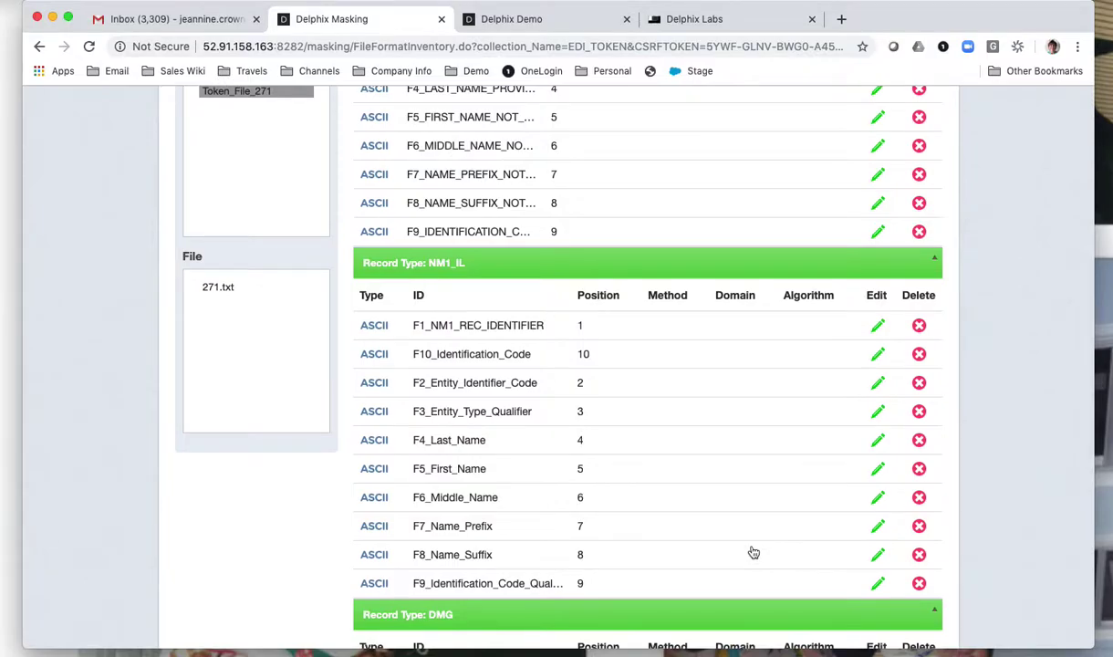
Set NM1_IL's F10_Identification_Code to domain ACCOUNT_NO with the ACCOUNT_TK algorithm, and save.
{"action": "left_click", "coordinate": [876, 355]}
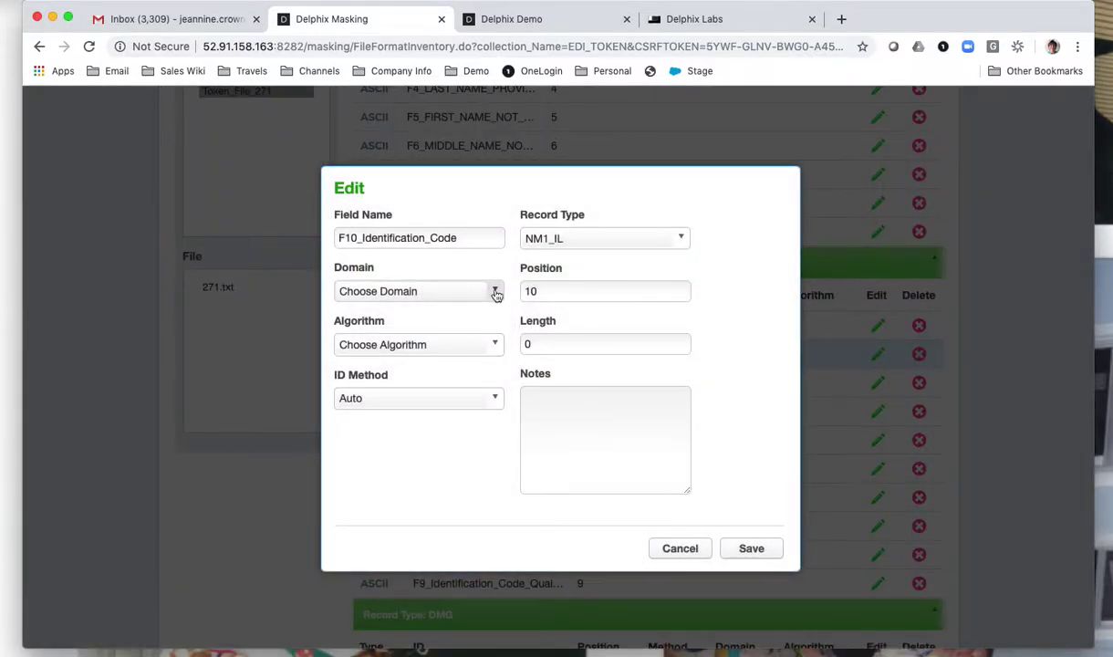
{"action": "left_click", "coordinate": [491, 290]}
{"action": "left_click", "coordinate": [442, 337]}
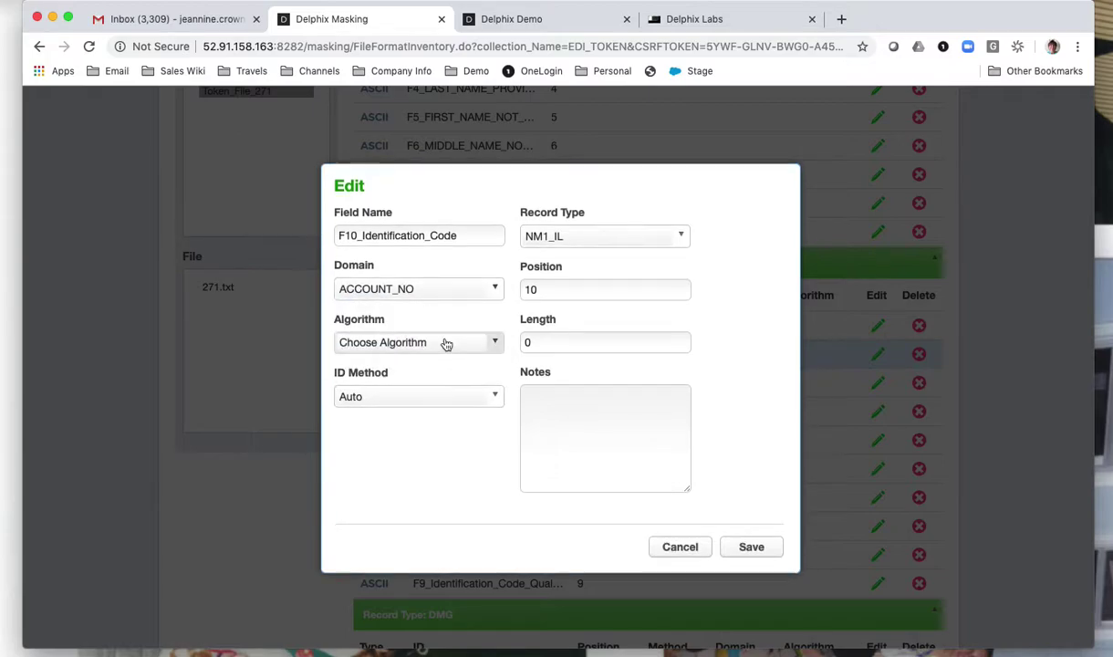
{"action": "left_click", "coordinate": [497, 343]}
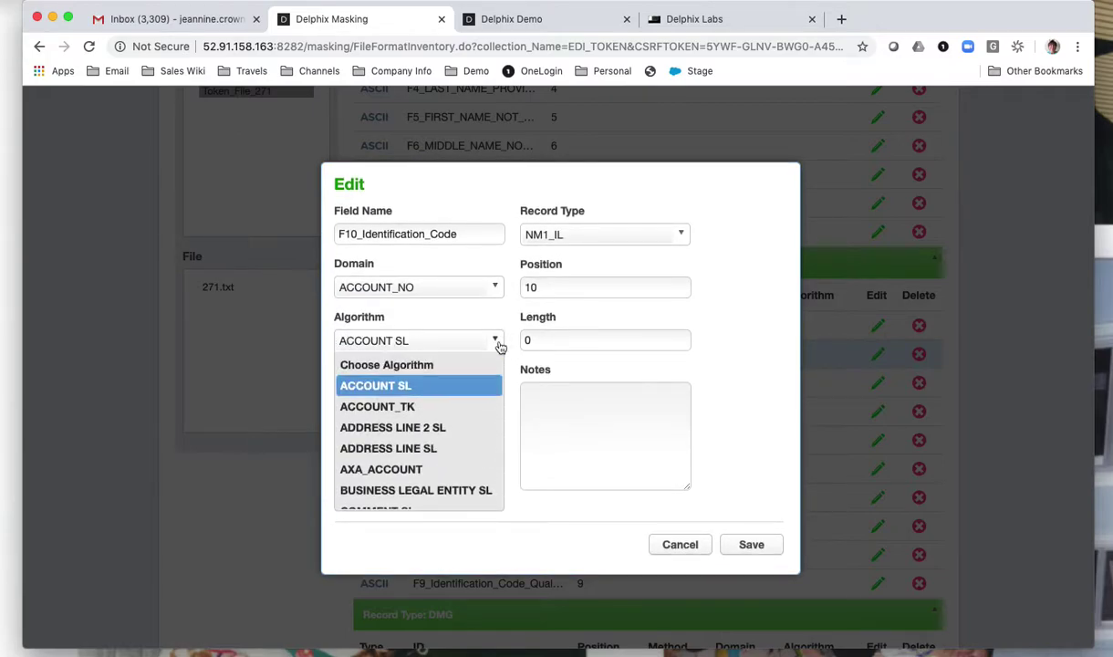
{"action": "left_click", "coordinate": [427, 410]}
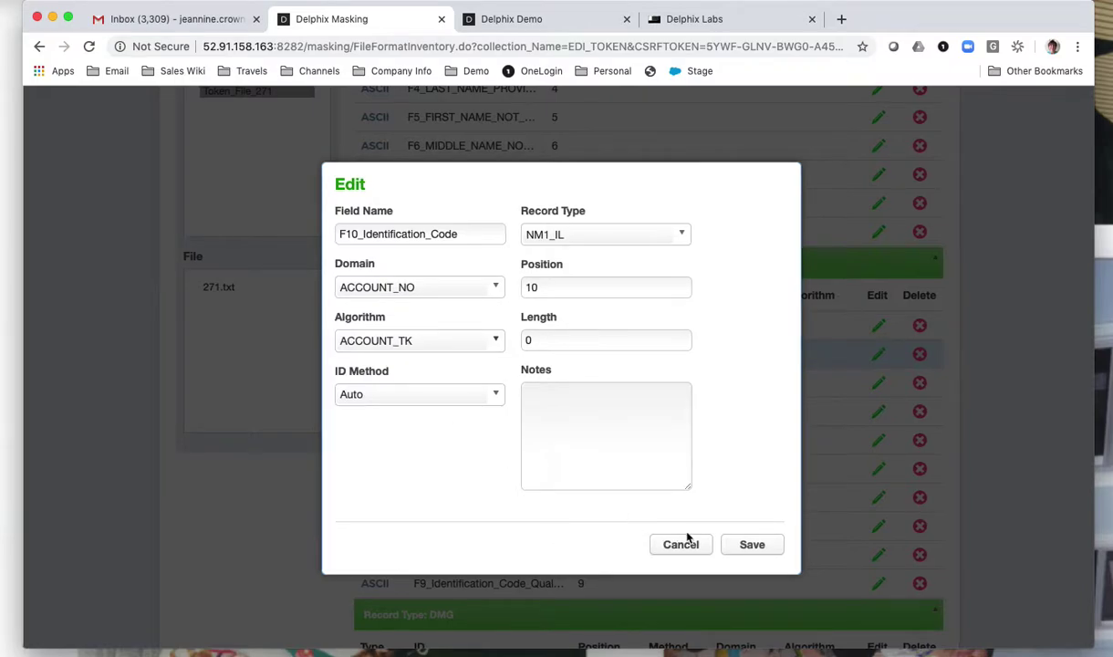
{"action": "left_click", "coordinate": [746, 547]}
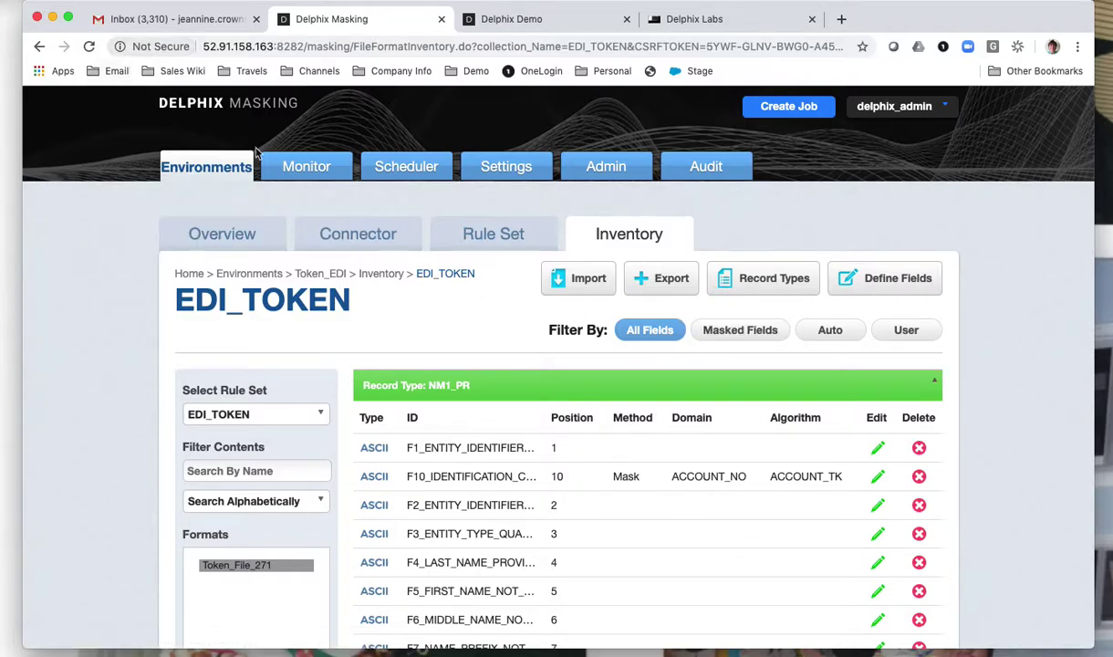
In Token_EDI, create the In-Place tokenization job TokenEDI on rule set EDI_TOKEN.
{"action": "left_click", "coordinate": [209, 169]}
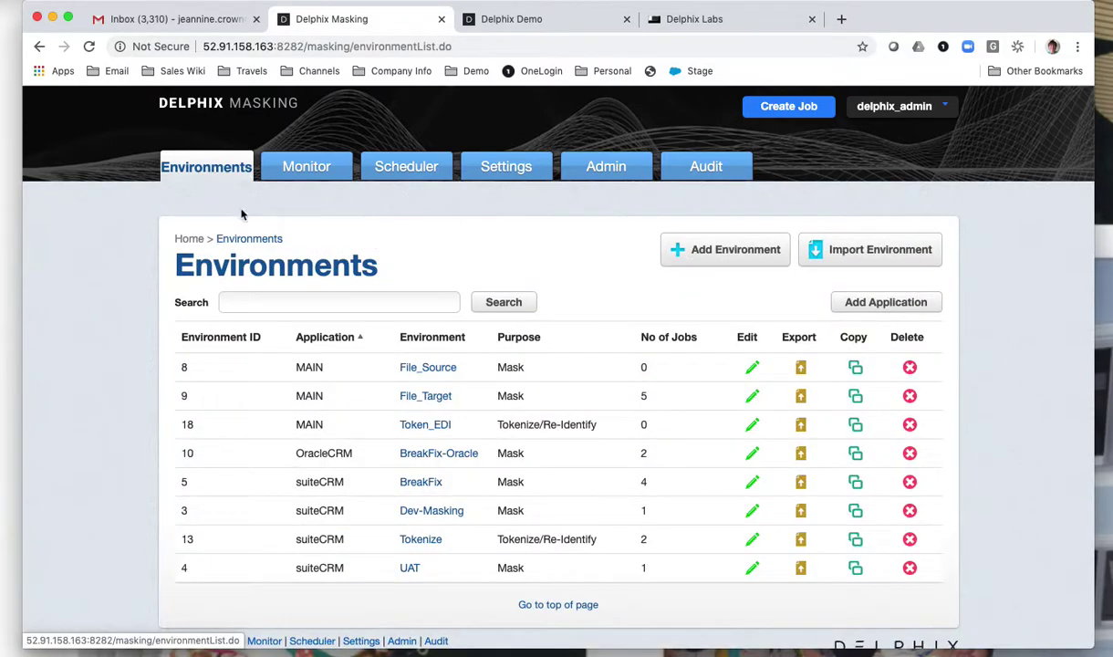
{"action": "left_click", "coordinate": [426, 427]}
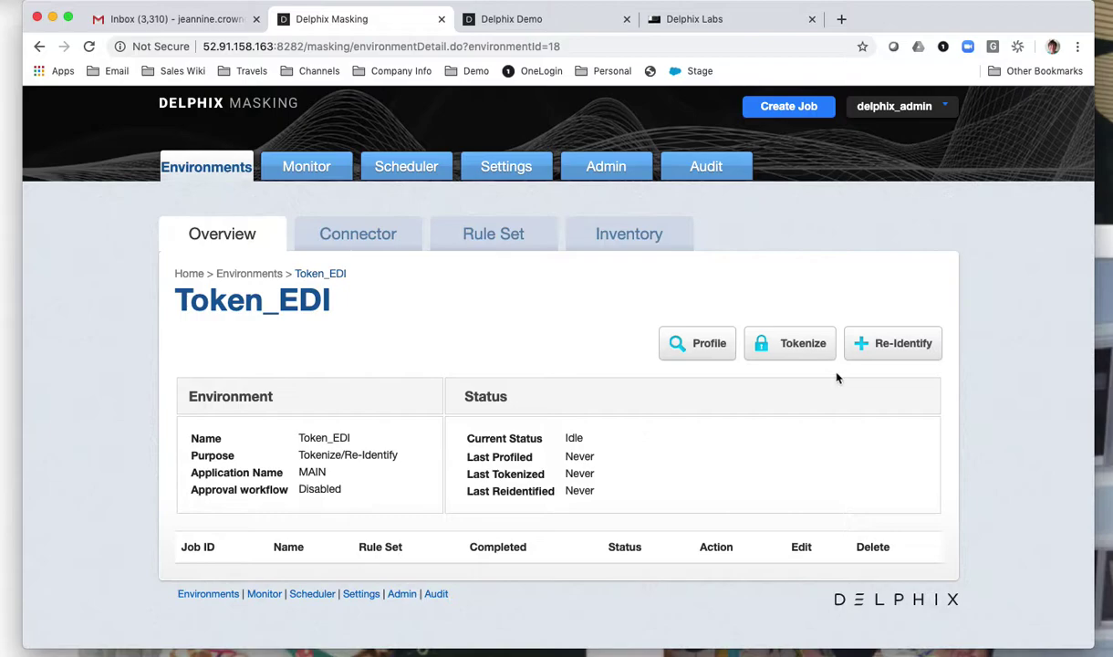
{"action": "left_click", "coordinate": [801, 353]}
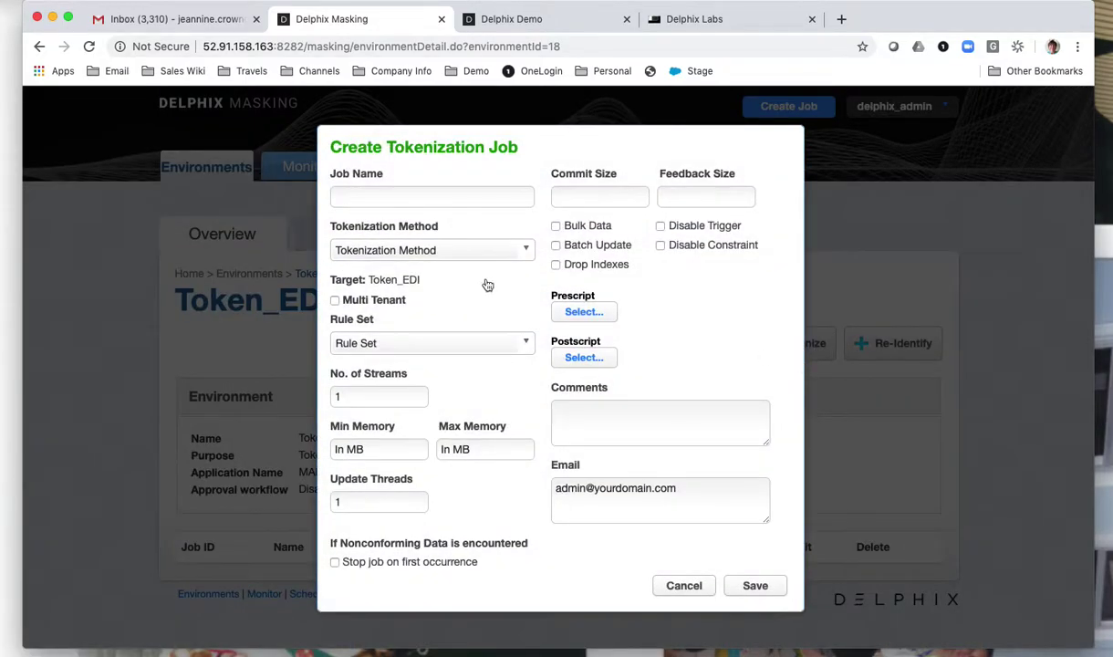
{"action": "left_click", "coordinate": [435, 193]}
{"action": "type", "text": "TokenEDI"}
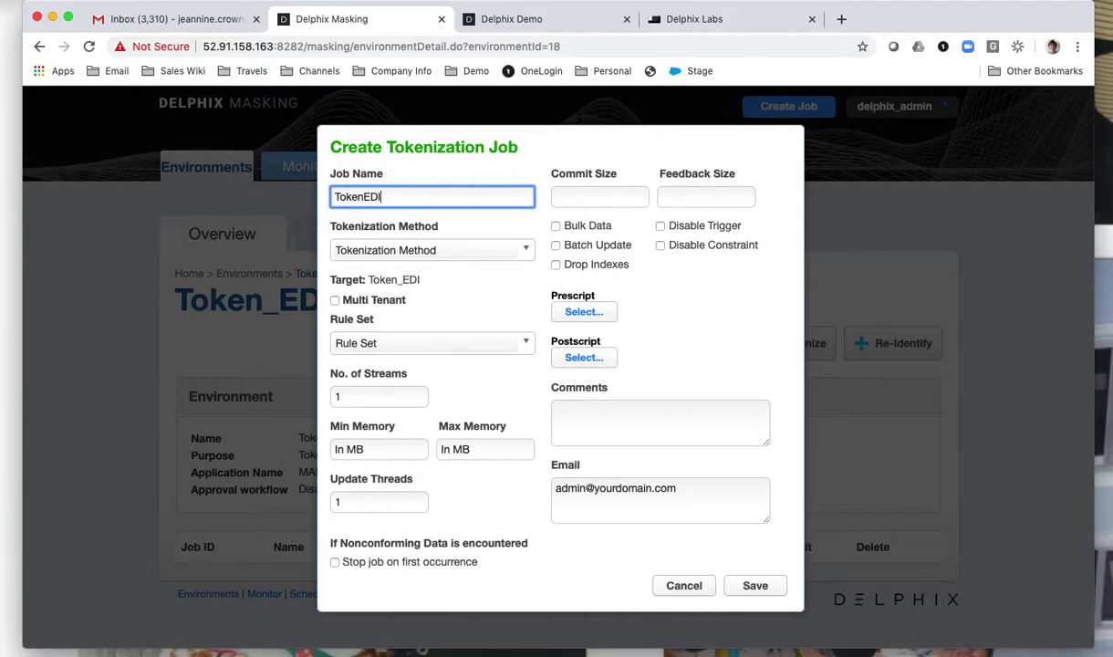
{"action": "left_click", "coordinate": [529, 251]}
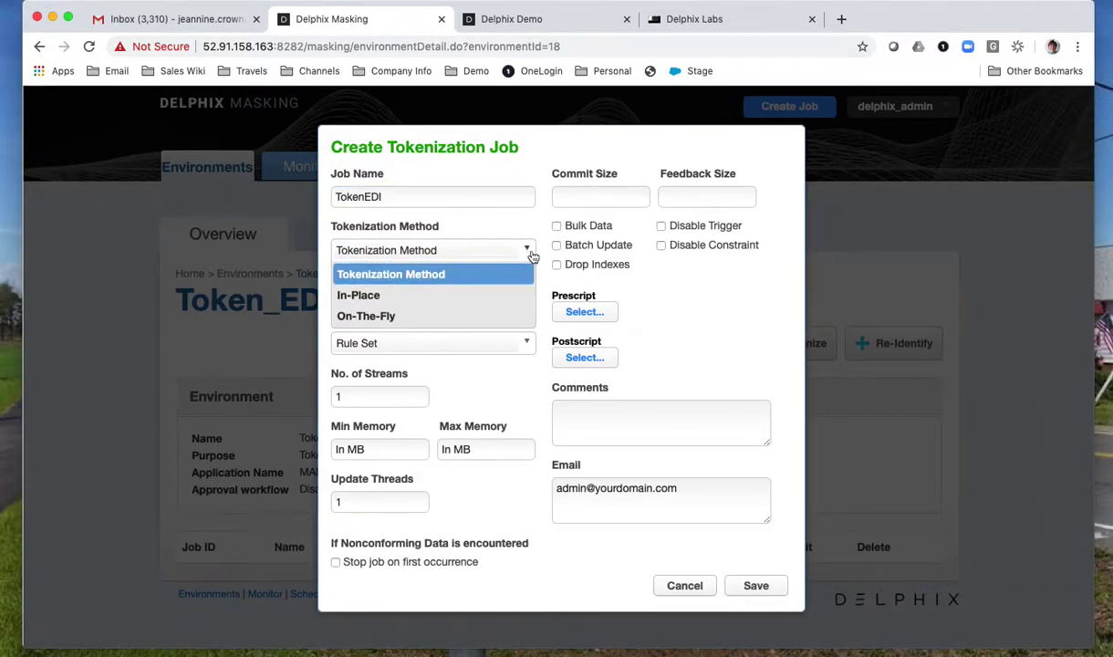
{"action": "left_click", "coordinate": [391, 292]}
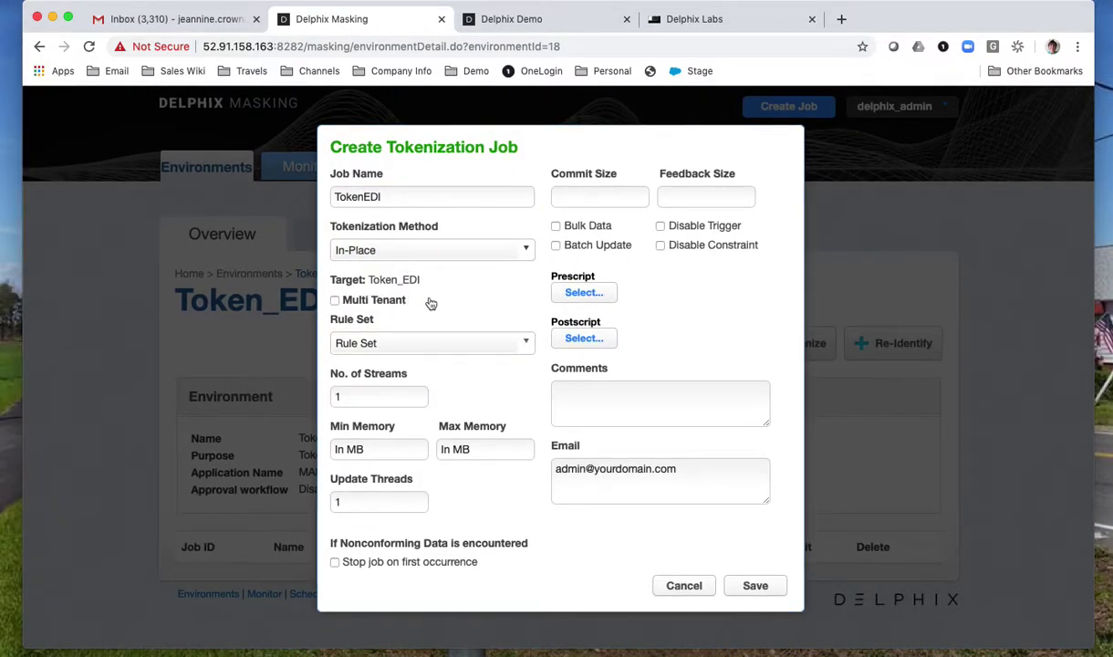
{"action": "left_click", "coordinate": [507, 342]}
{"action": "left_click", "coordinate": [483, 386]}
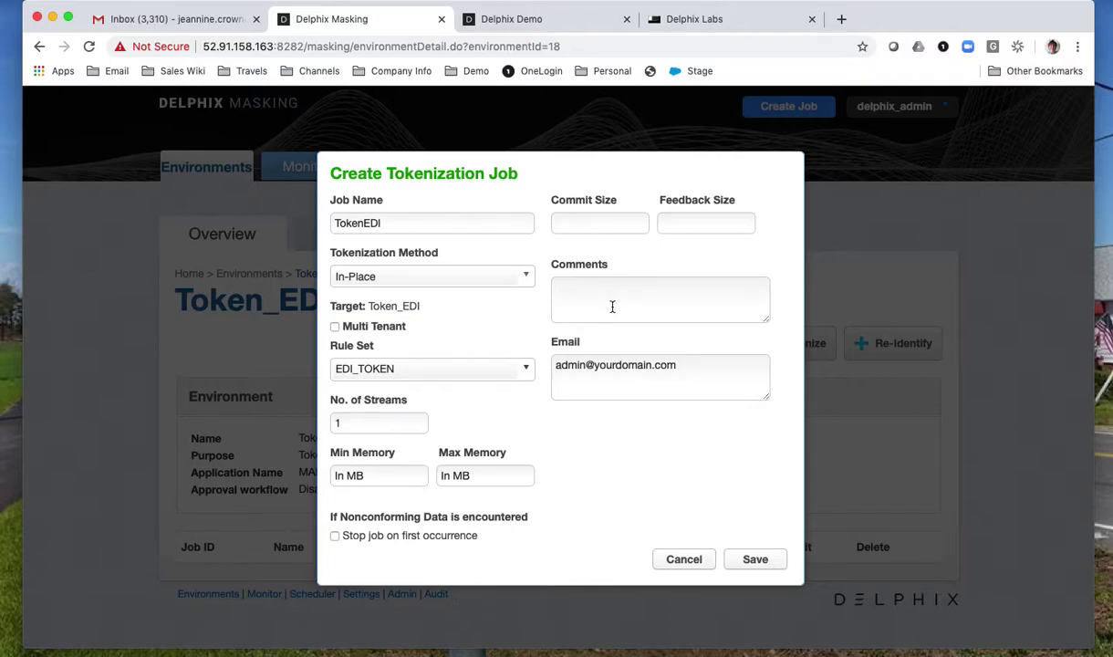
{"action": "left_click", "coordinate": [750, 564]}
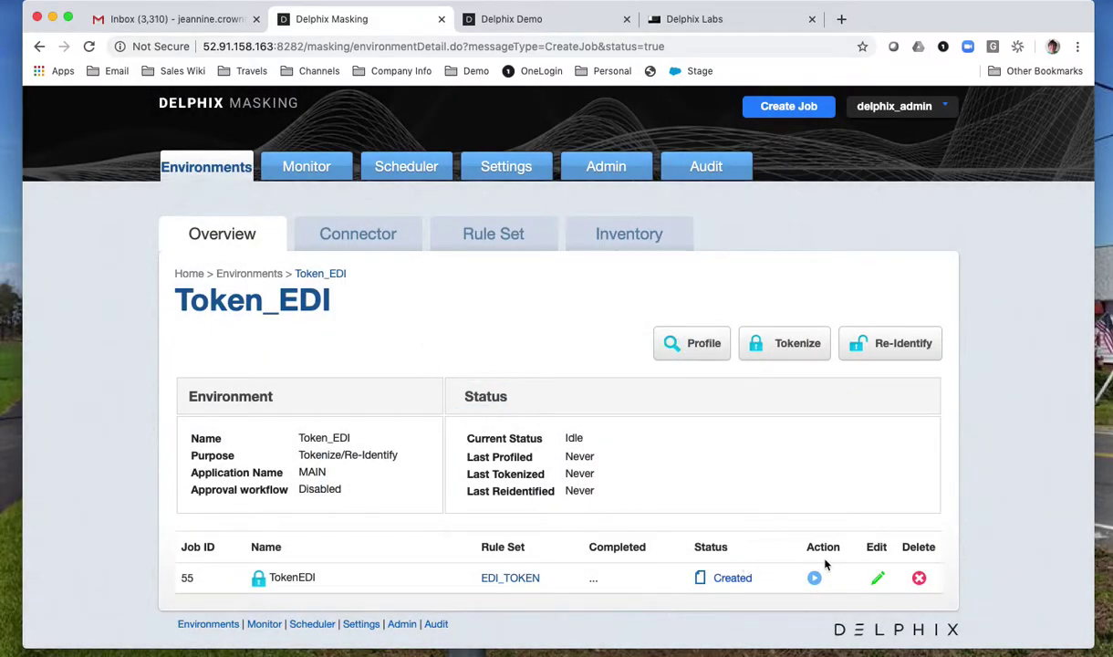
Create the Re-ID EDI re-identification job using the EDI_TOKEN rule set.
{"action": "left_click", "coordinate": [893, 346]}
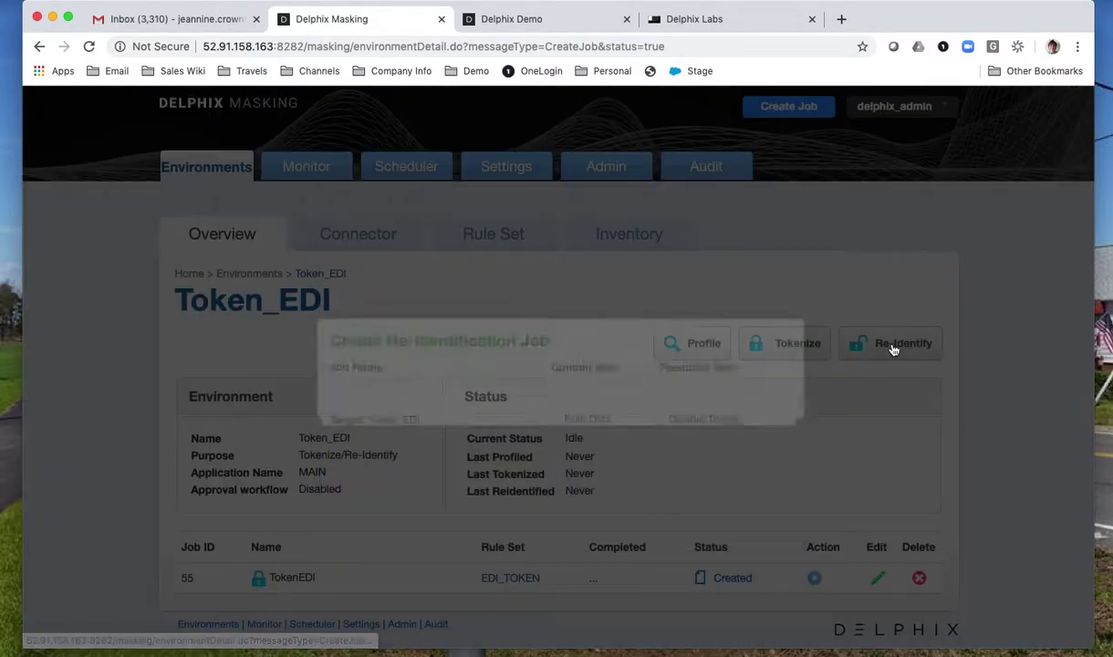
{"action": "left_click", "coordinate": [464, 217]}
{"action": "type", "text": "Re-ID EDI"}
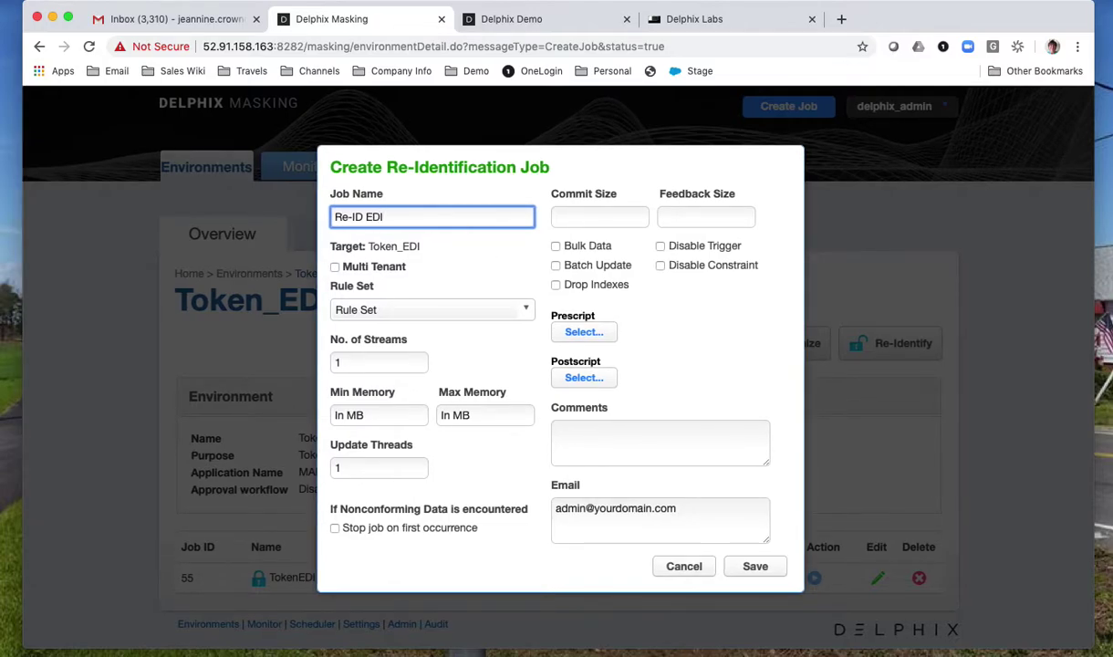
{"action": "left_click", "coordinate": [506, 309]}
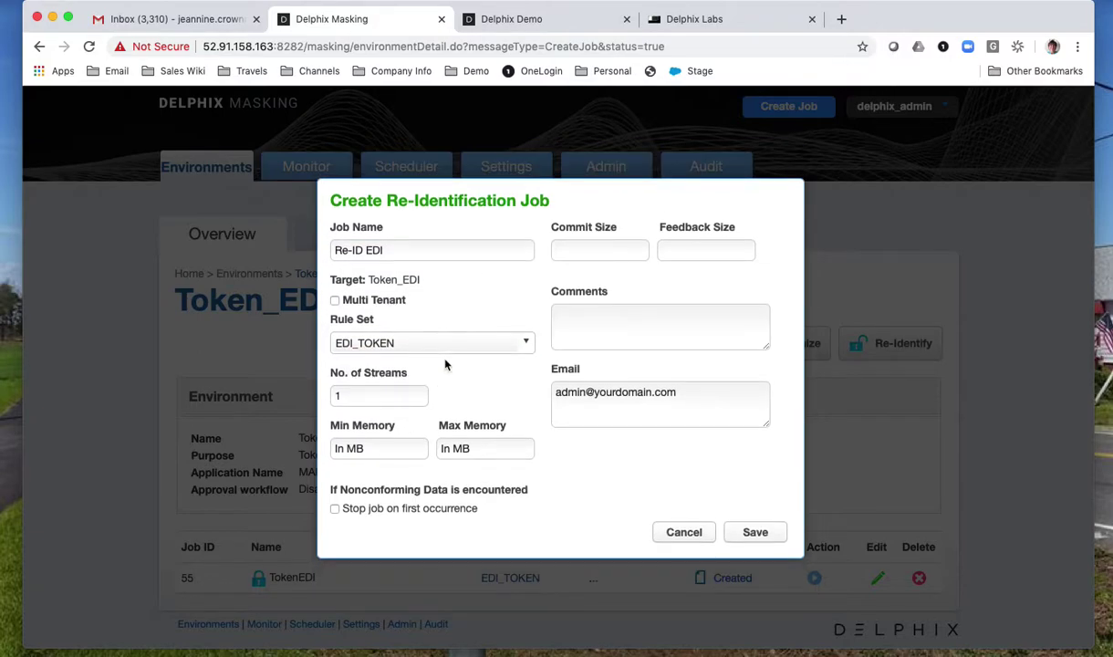
{"action": "left_click", "coordinate": [748, 533]}
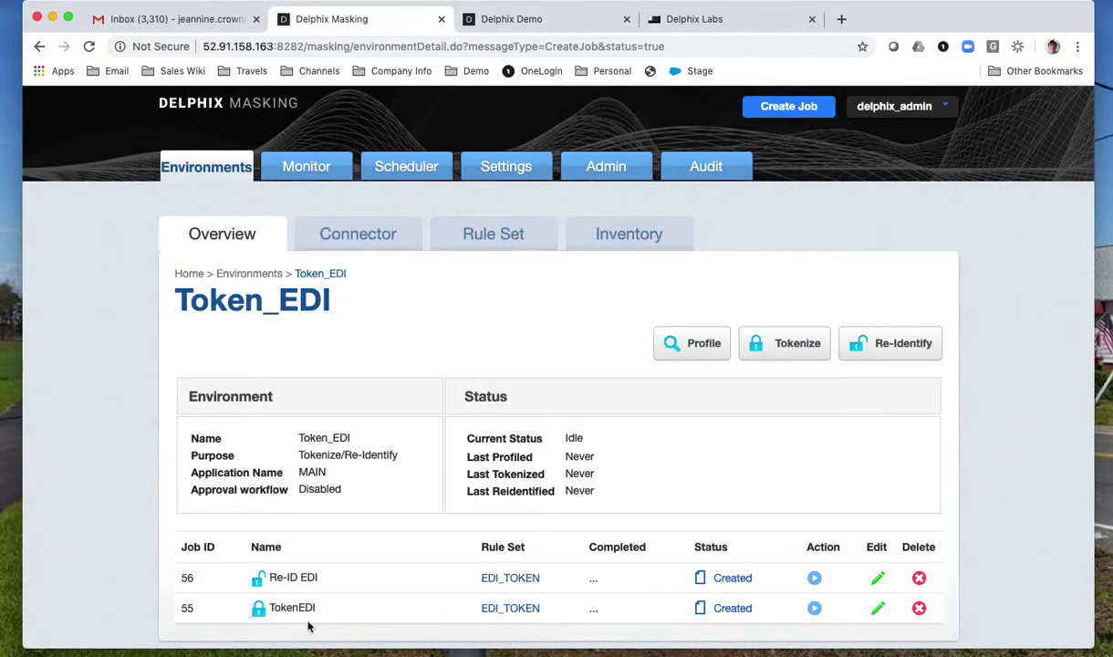
{"action": "scroll", "coordinate": [308, 628], "scroll_direction": "down", "scroll_amount": 1}
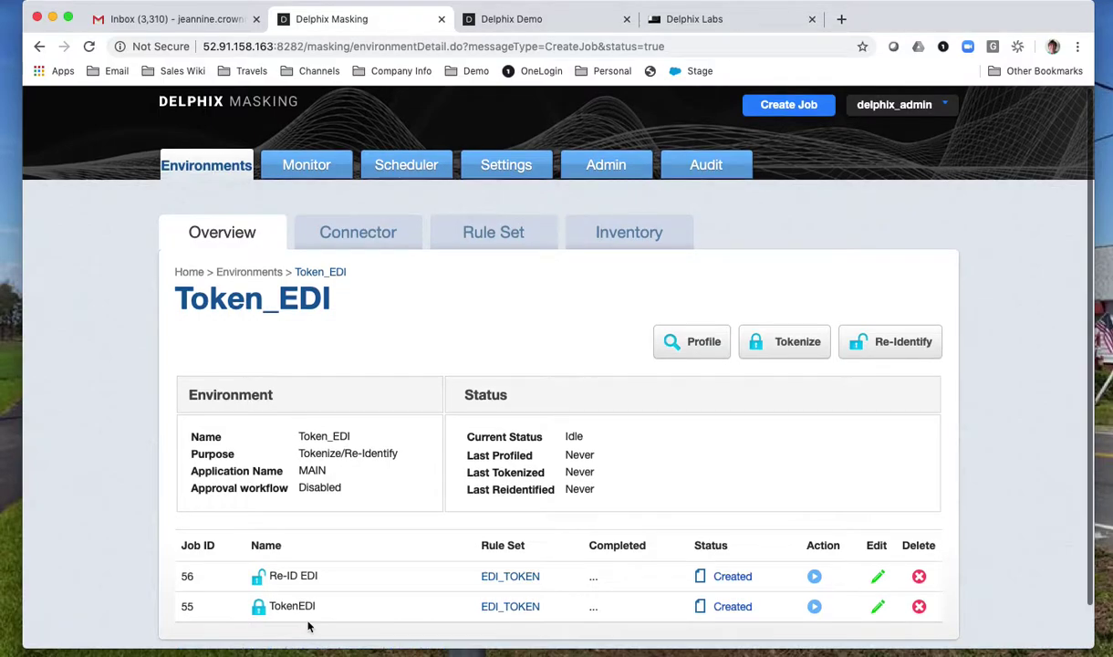
{"action": "scroll", "coordinate": [408, 621], "scroll_direction": "up", "scroll_amount": 1}
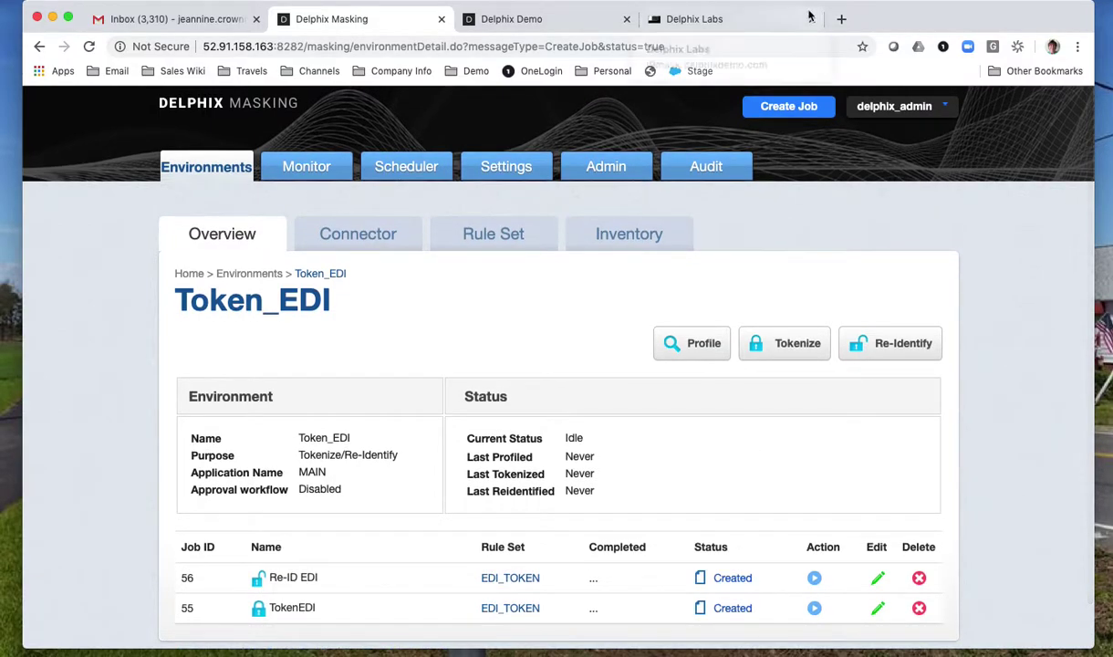
In the lab terminal, list the source folder's files with ls -ltr and show its path.
{"action": "left_click", "coordinate": [729, 21]}
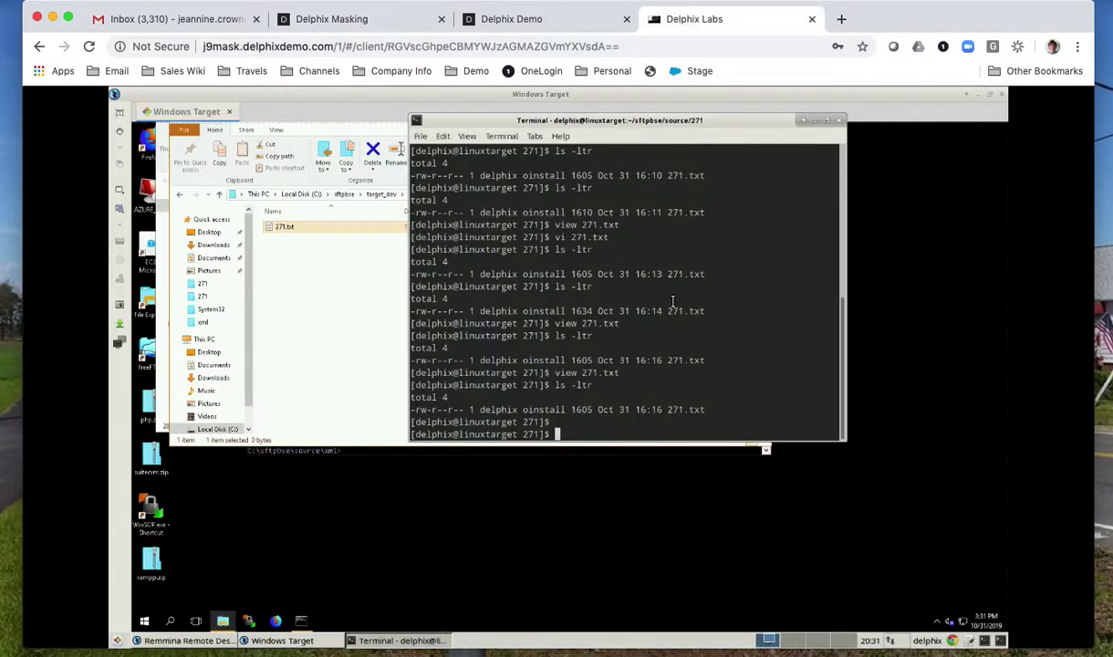
{"action": "type", "text": "ls -ltr"}
{"action": "key", "text": "Return"}
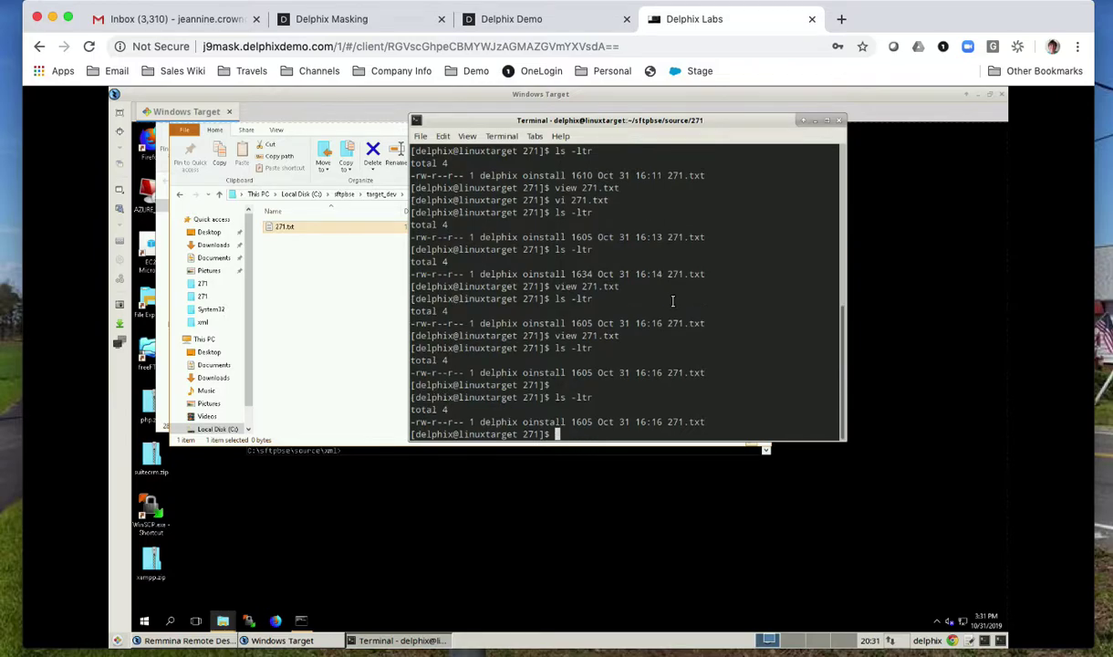
{"action": "type", "text": "pwd"}
{"action": "key", "text": "Return"}
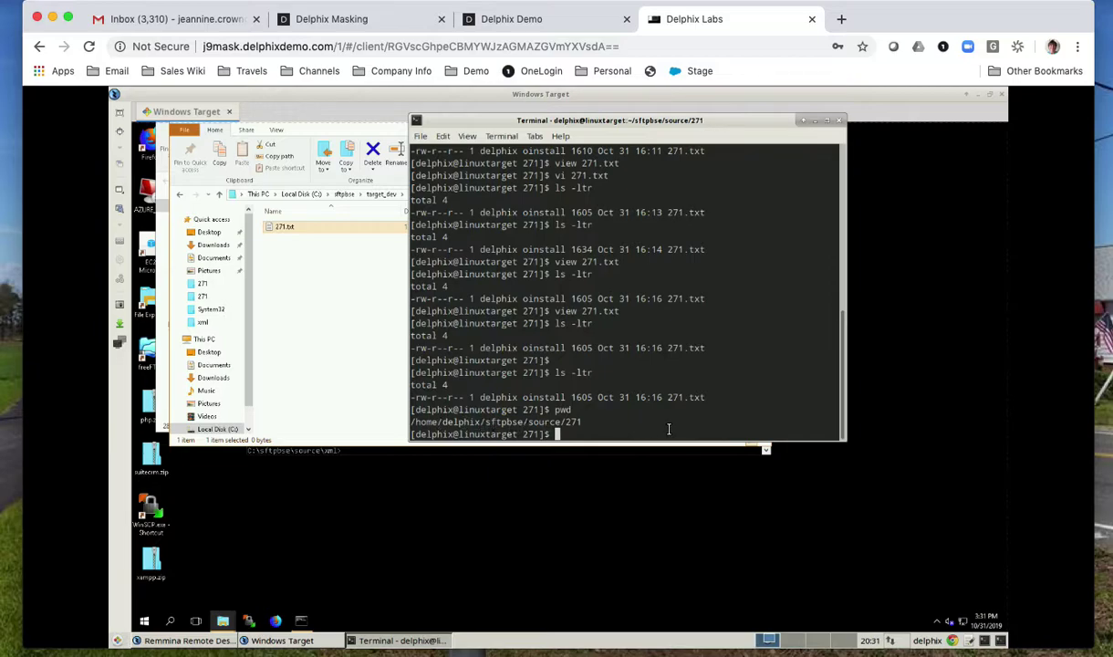
View 271.txt, marking the NM1*PR payer and NM1*IL member identifiers, then quit.
{"action": "type", "text": "view 271.txt"}
{"action": "key", "text": "Return"}
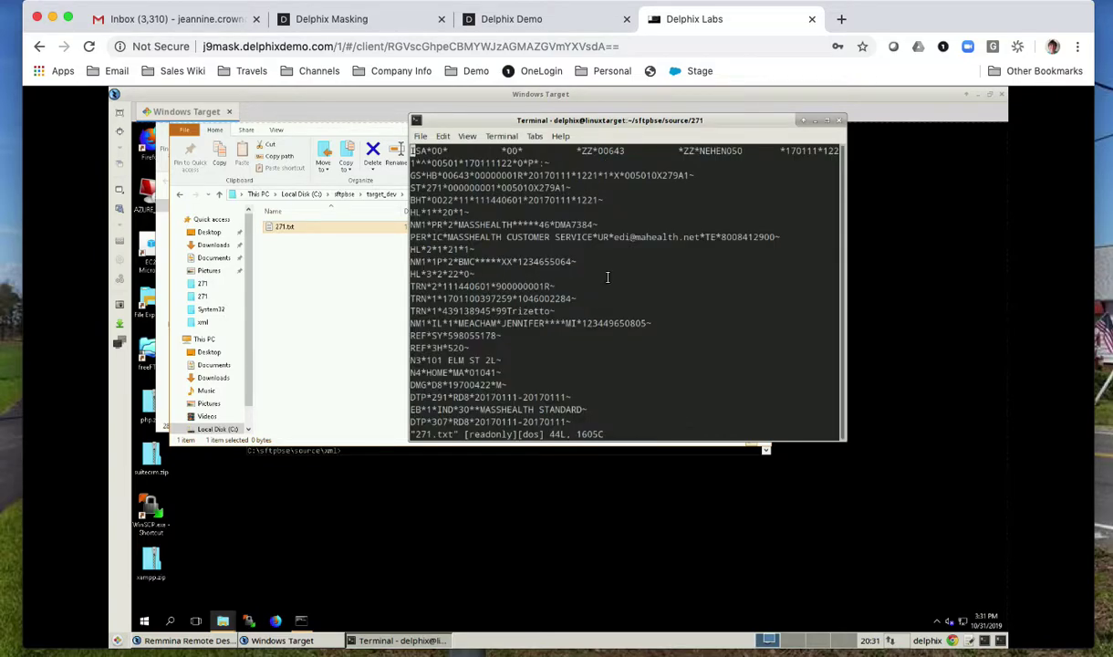
{"action": "key", "text": "Down"}
{"action": "key", "text": "Down"}
{"action": "key", "text": "Down"}
{"action": "key", "text": "Down"}
{"action": "key", "text": "Up"}
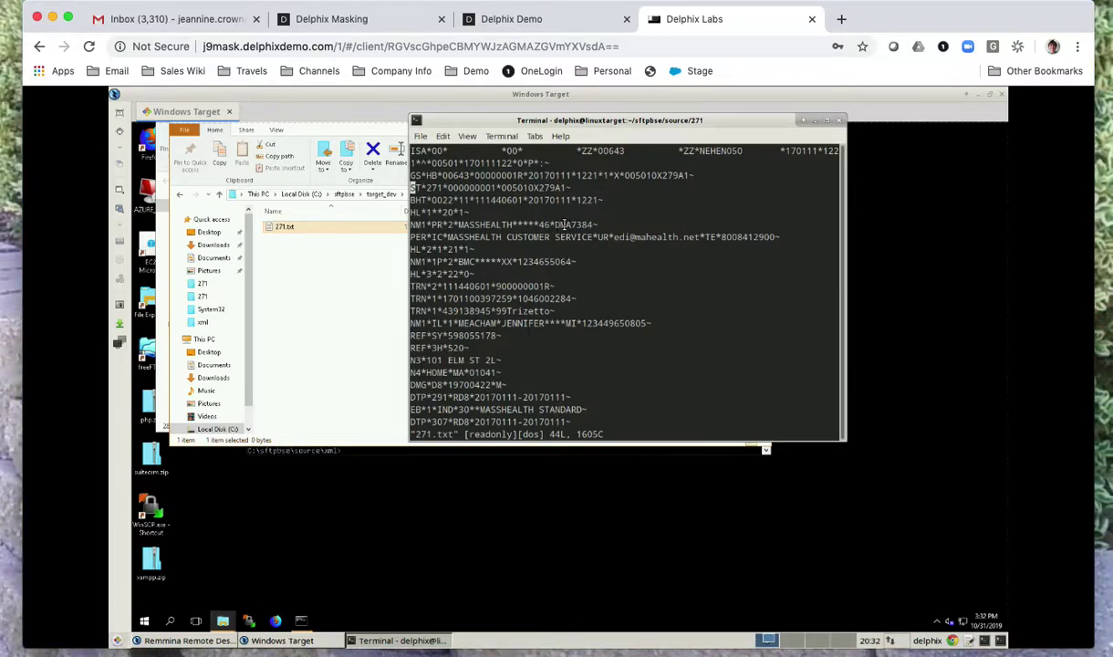
{"action": "left_click_drag", "start_coordinate": [593, 224], "coordinate": [554, 224]}
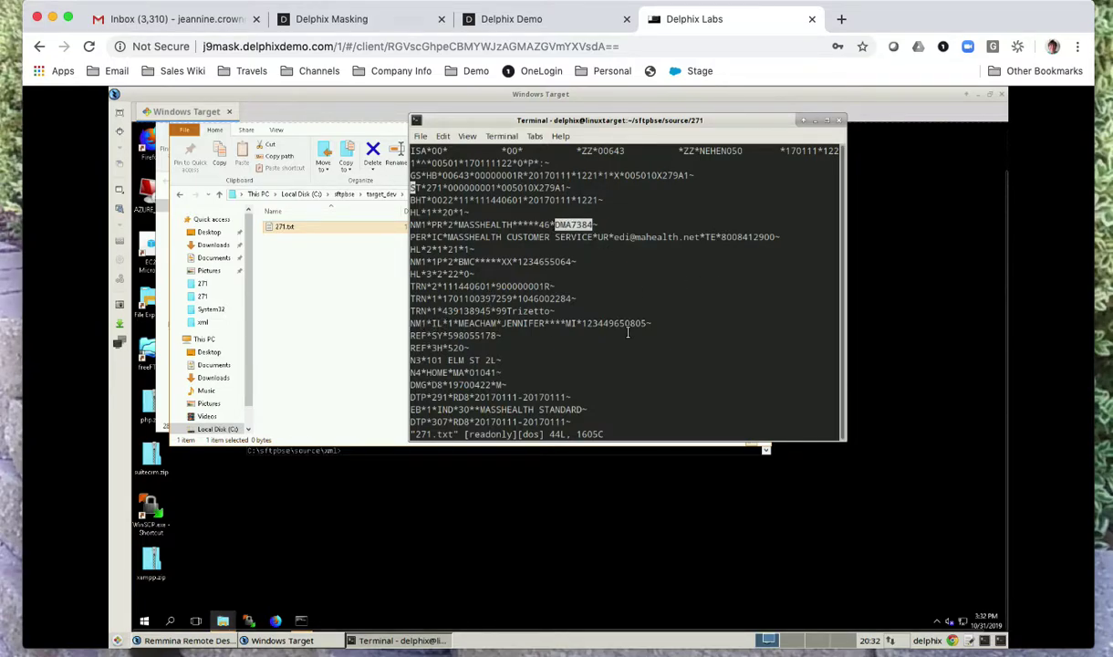
{"action": "left_click_drag", "start_coordinate": [647, 323], "coordinate": [587, 323]}
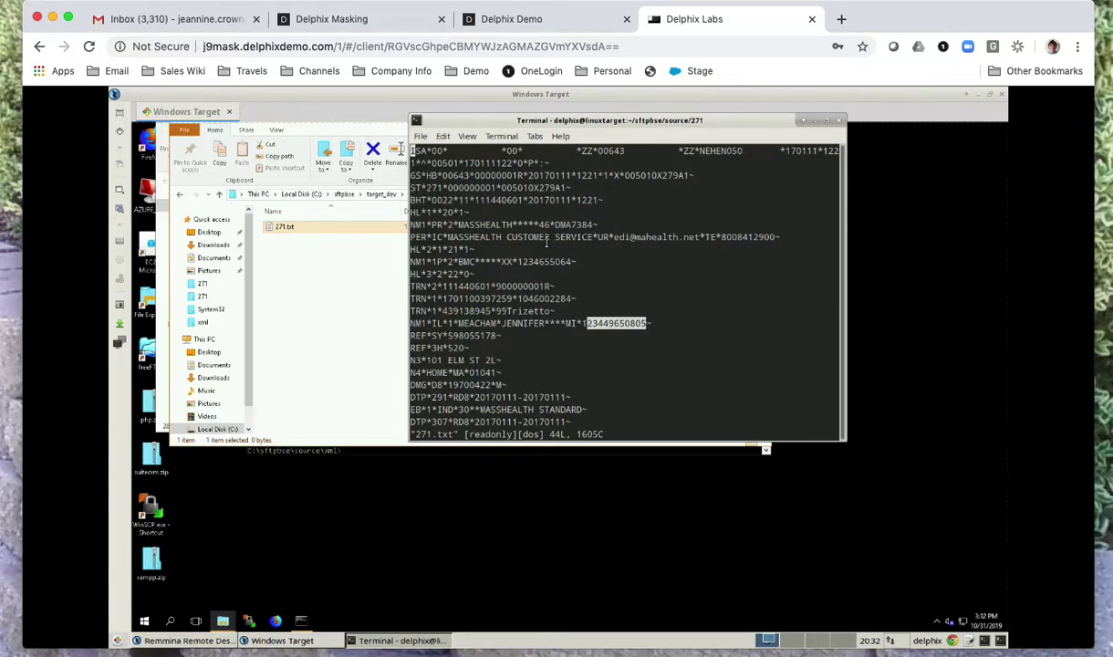
{"action": "left_click", "coordinate": [548, 239]}
{"action": "type", "text": "j:q"}
{"action": "key", "text": "Return"}
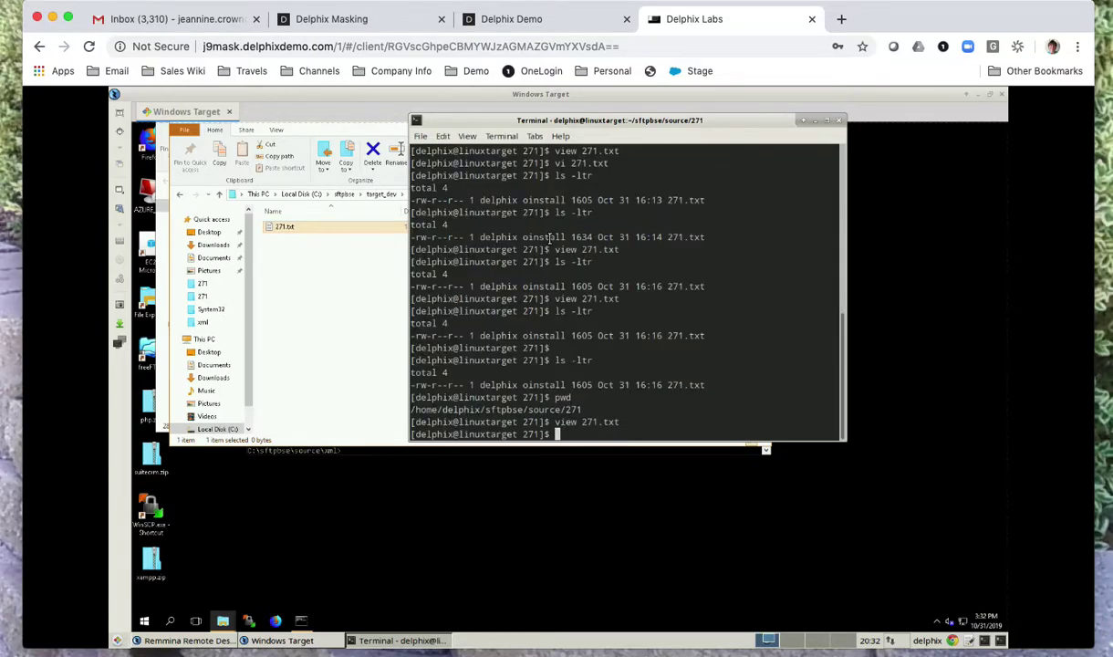
Log out and sign back in to Delphix Masking, declining to save the password.
{"action": "left_click", "coordinate": [364, 18]}
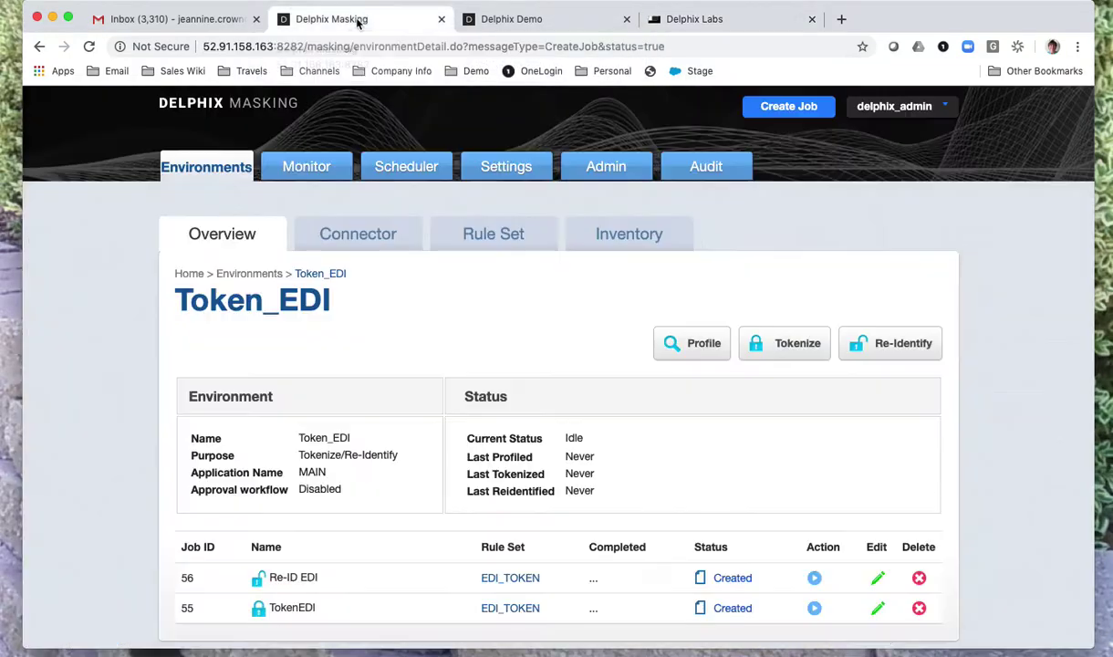
{"action": "left_click", "coordinate": [874, 111]}
{"action": "left_click", "coordinate": [892, 141]}
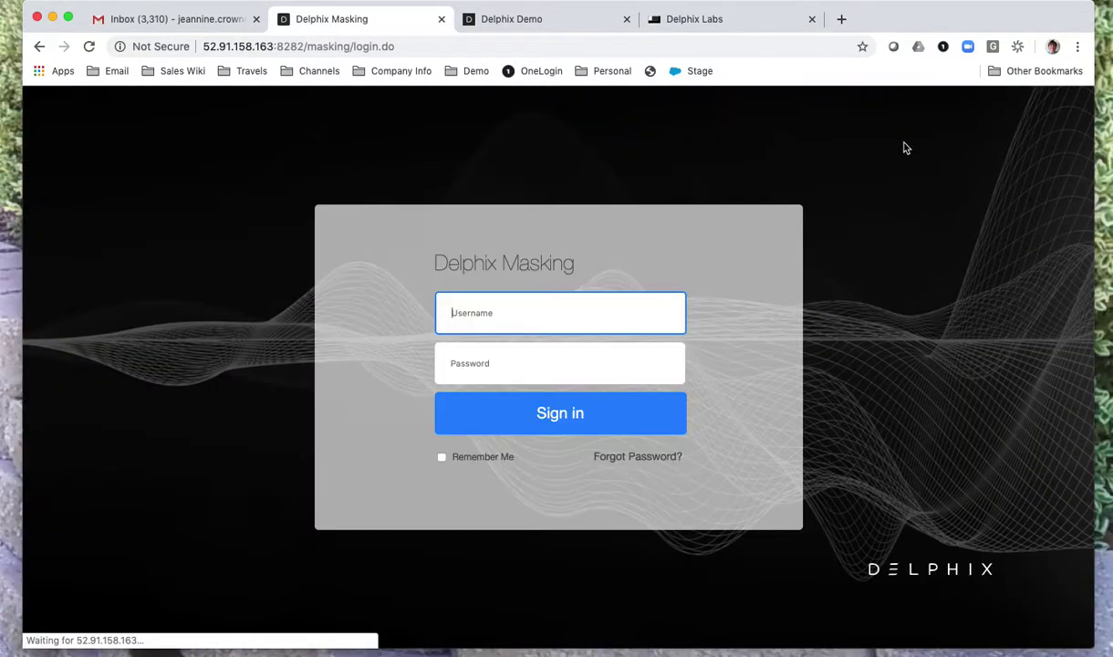
{"action": "type", "text": "delphix_admin"}
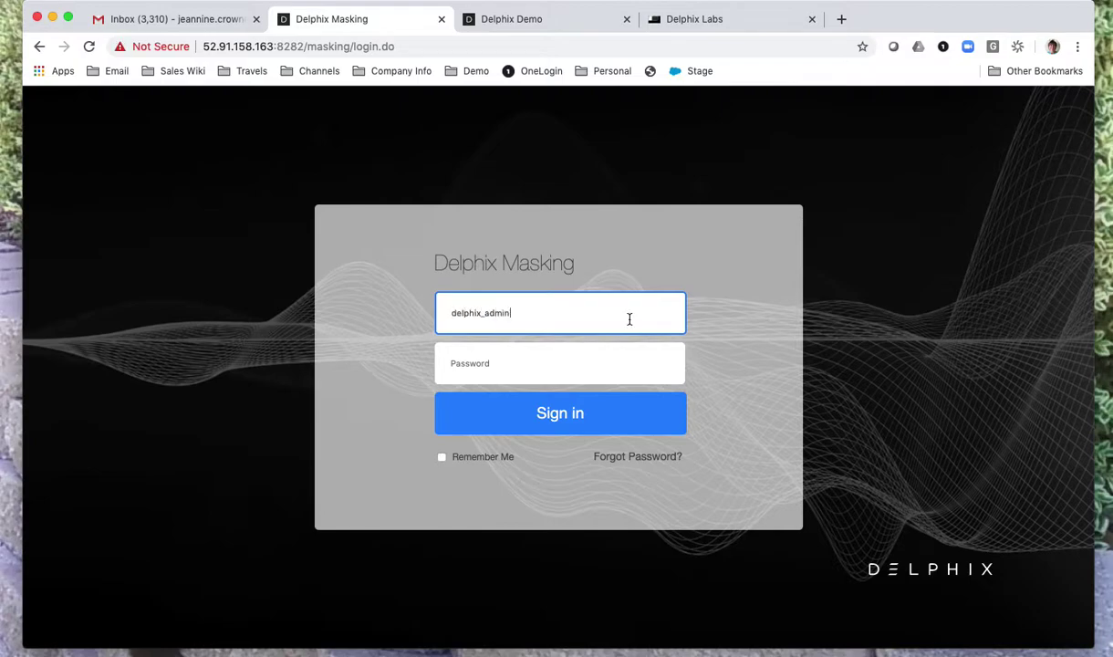
{"action": "left_click", "coordinate": [626, 364]}
{"action": "type", "text": "D"}
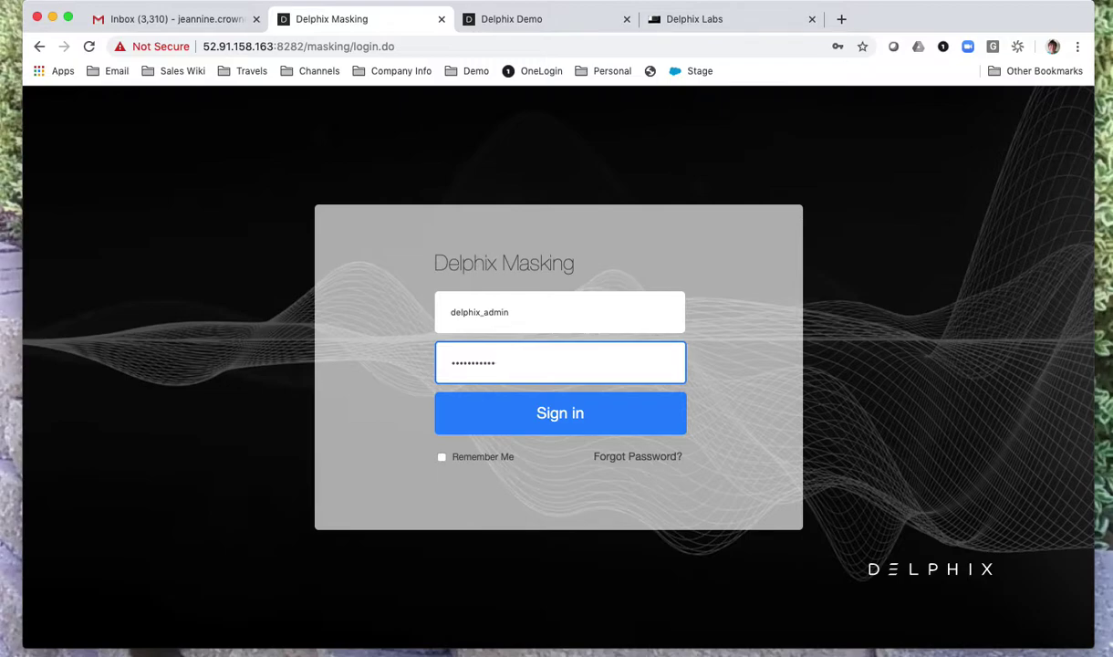
{"action": "left_click", "coordinate": [562, 406]}
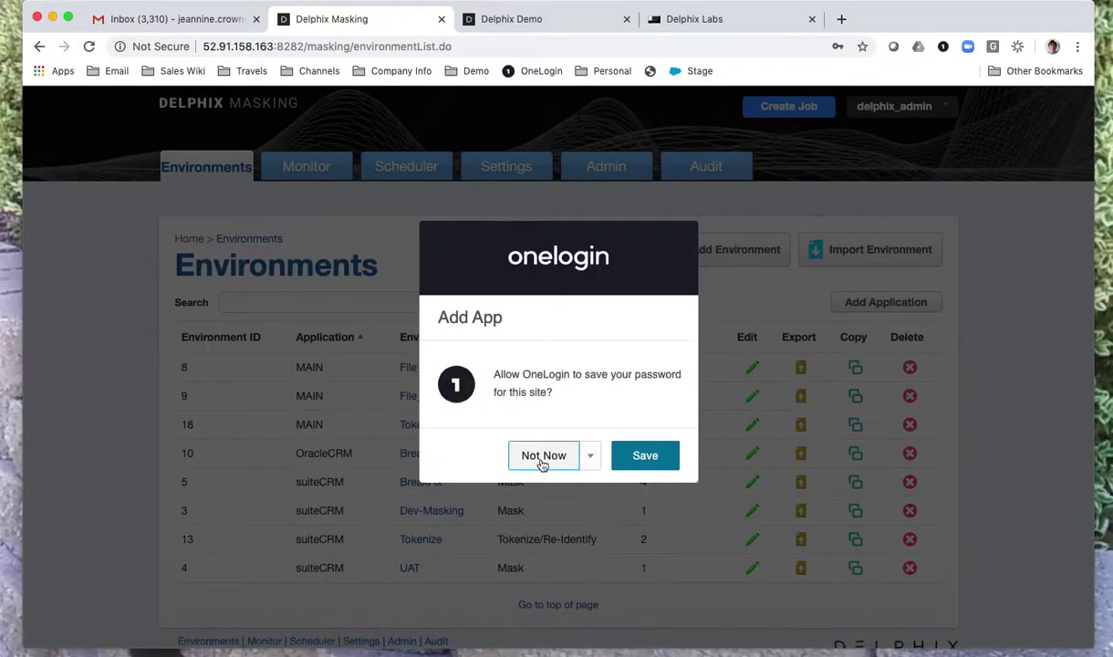
{"action": "left_click", "coordinate": [542, 461]}
Run the TokenEDI tokenization job from the Token_EDI environment.
{"action": "left_click", "coordinate": [418, 430]}
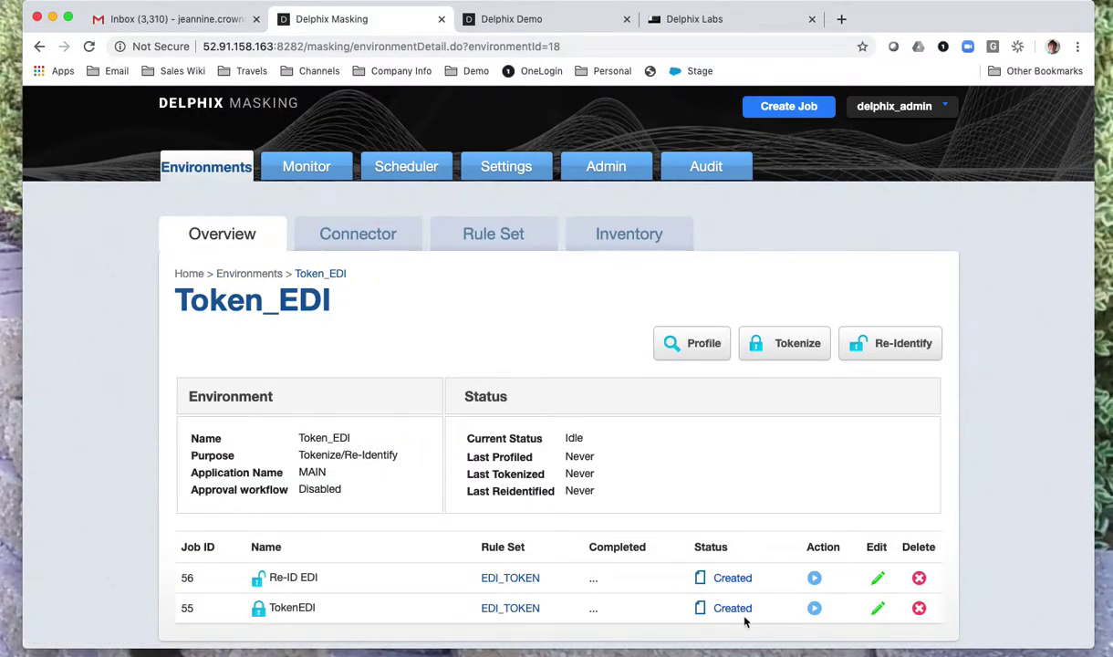
{"action": "left_click", "coordinate": [814, 609]}
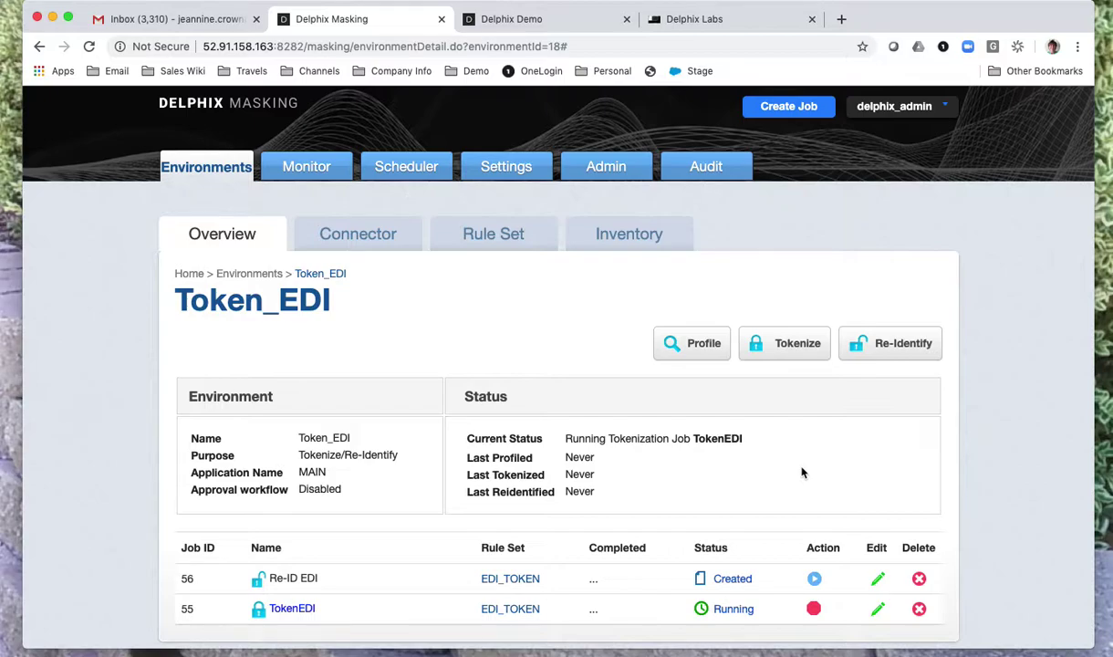
{"action": "scroll", "coordinate": [793, 447], "scroll_direction": "down", "scroll_amount": 1}
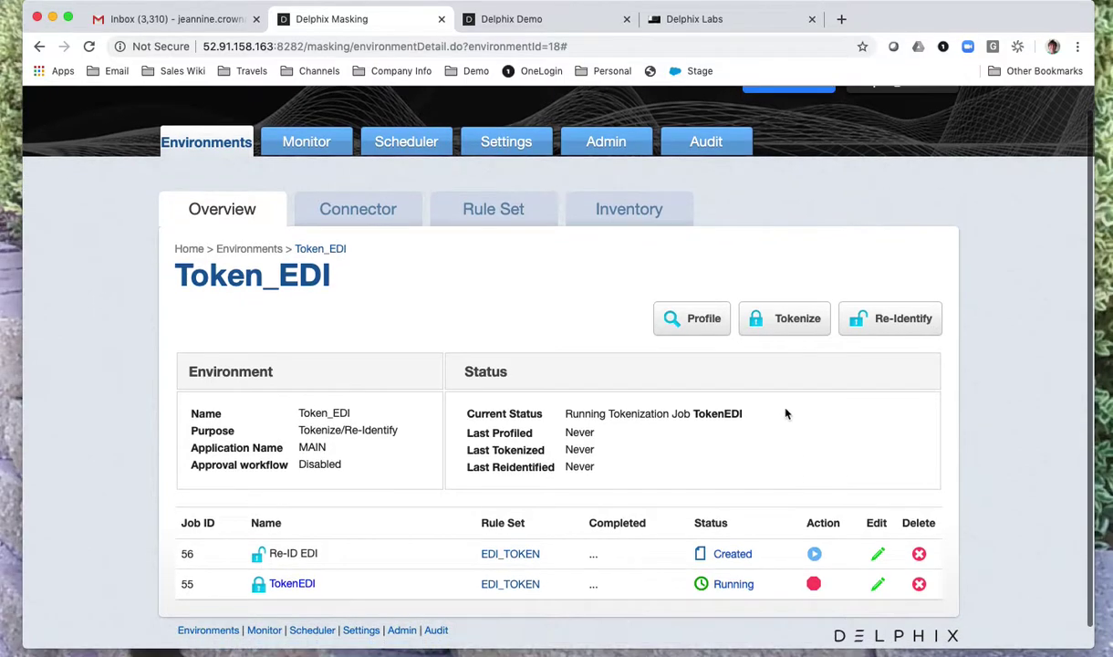
List the 271 folder with ls -ltr to check 271.txt's new timestamp.
{"action": "left_click", "coordinate": [675, 27]}
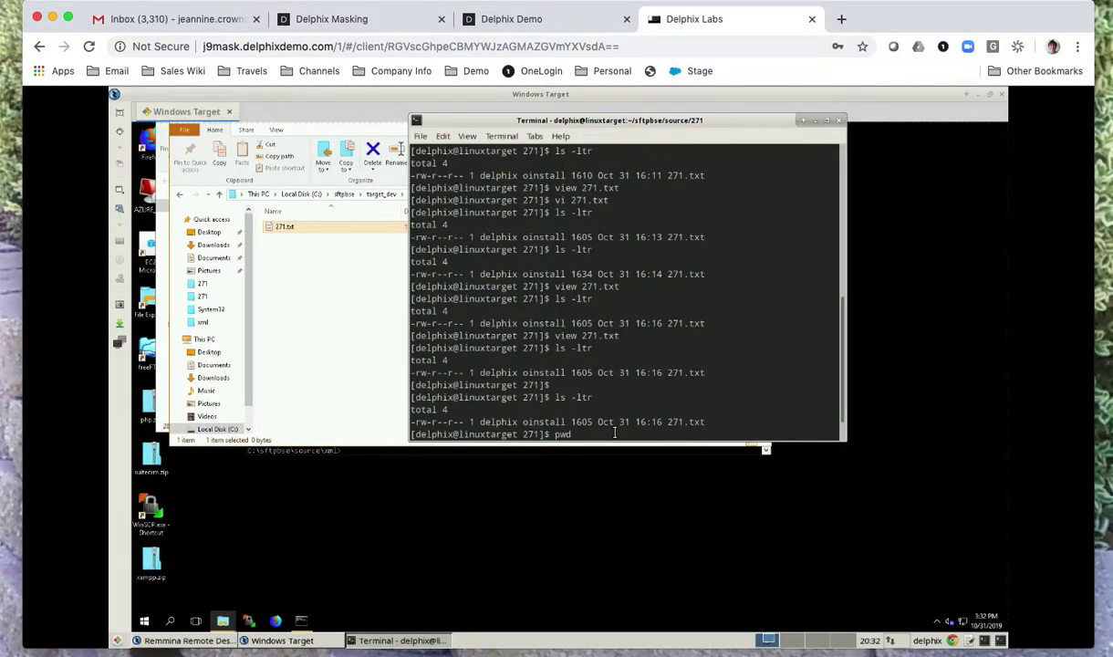
{"action": "key", "text": "Return"}
{"action": "type", "text": "ls -ltr"}
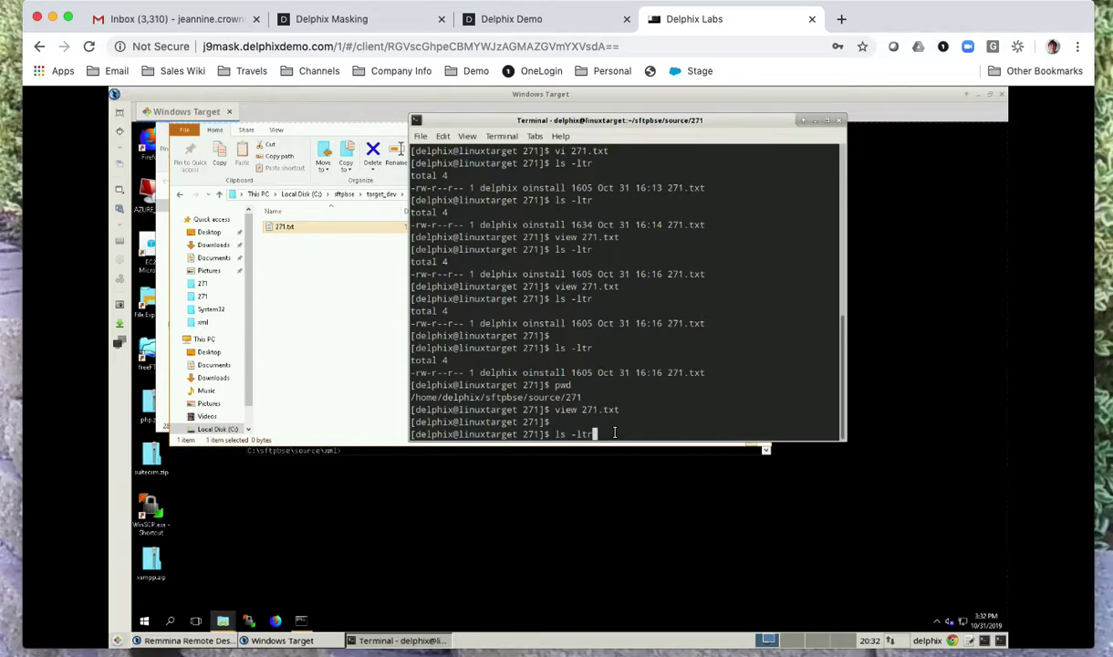
{"action": "key", "text": "Return"}
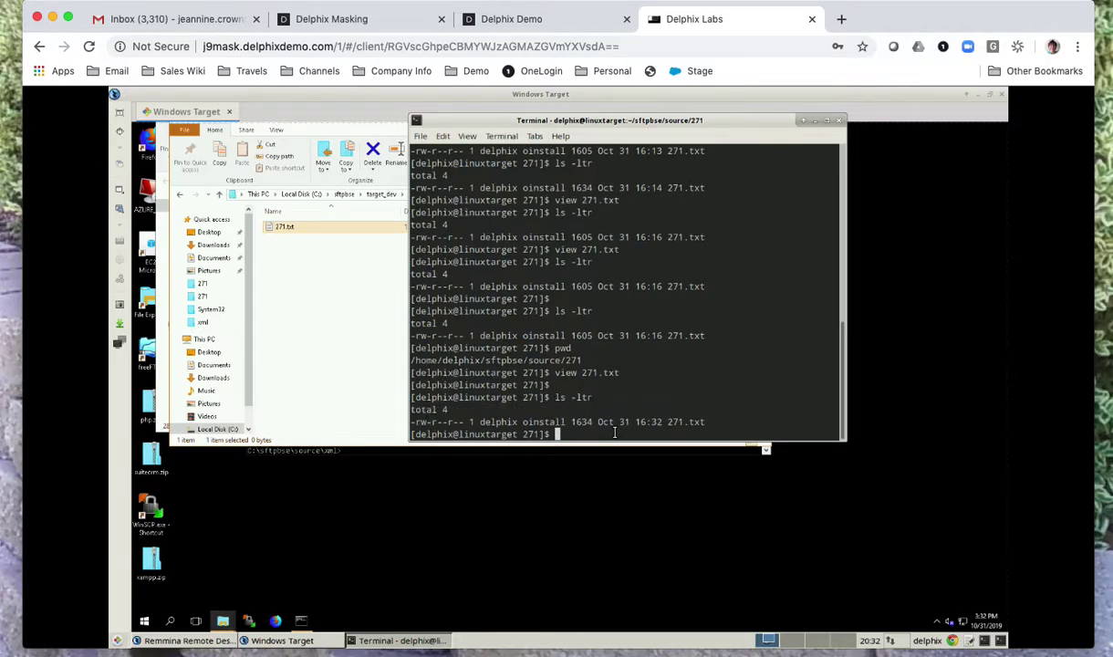
View 271.txt, highlighting the tokenized payer and subscriber member identifiers, then quit.
{"action": "type", "text": "view"}
{"action": "scroll", "coordinate": [707, 425], "scroll_direction": "up", "scroll_amount": 2}
{"action": "scroll", "coordinate": [707, 418], "scroll_direction": "down", "scroll_amount": 1}
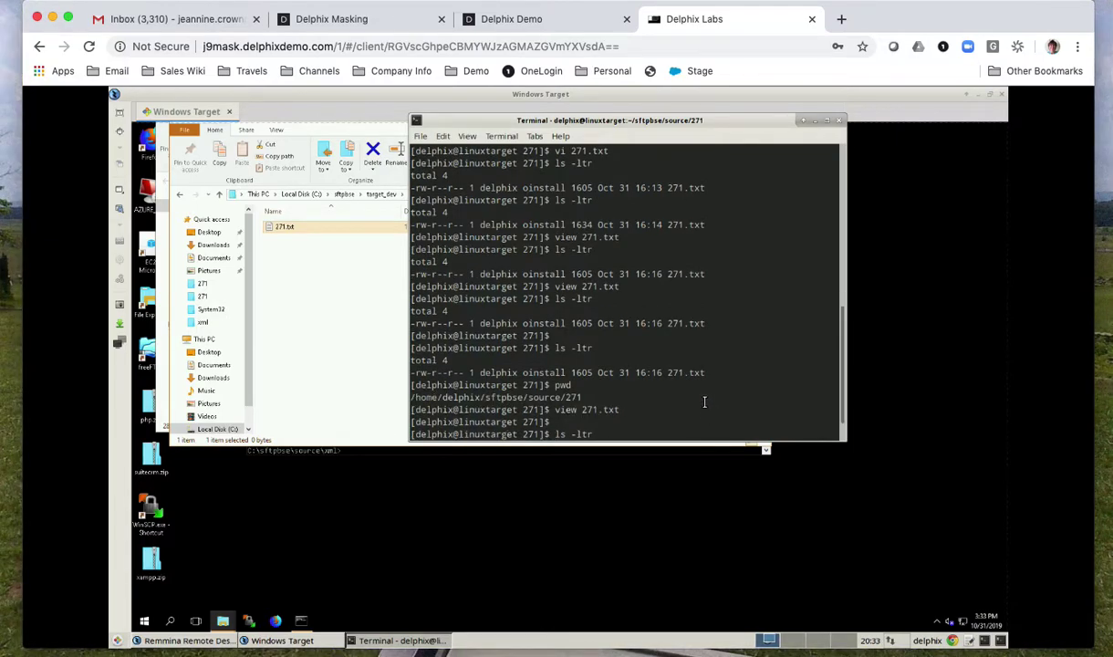
{"action": "left_click_drag", "start_coordinate": [710, 376], "coordinate": [669, 372]}
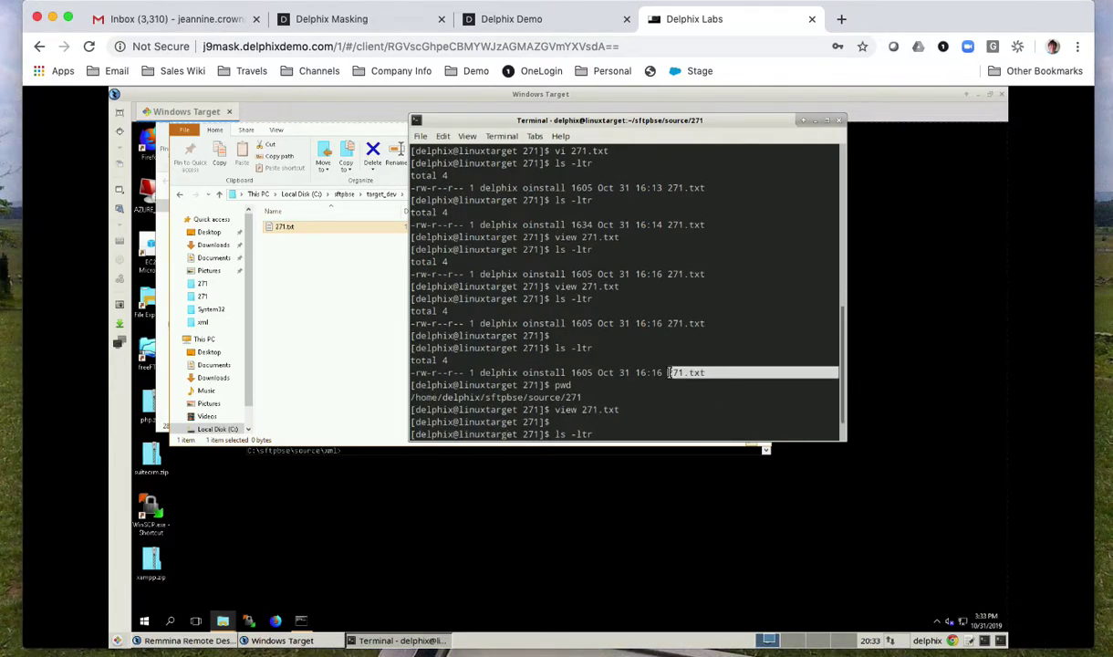
{"action": "type", "text": "271"}
{"action": "type", "text": ".txt"}
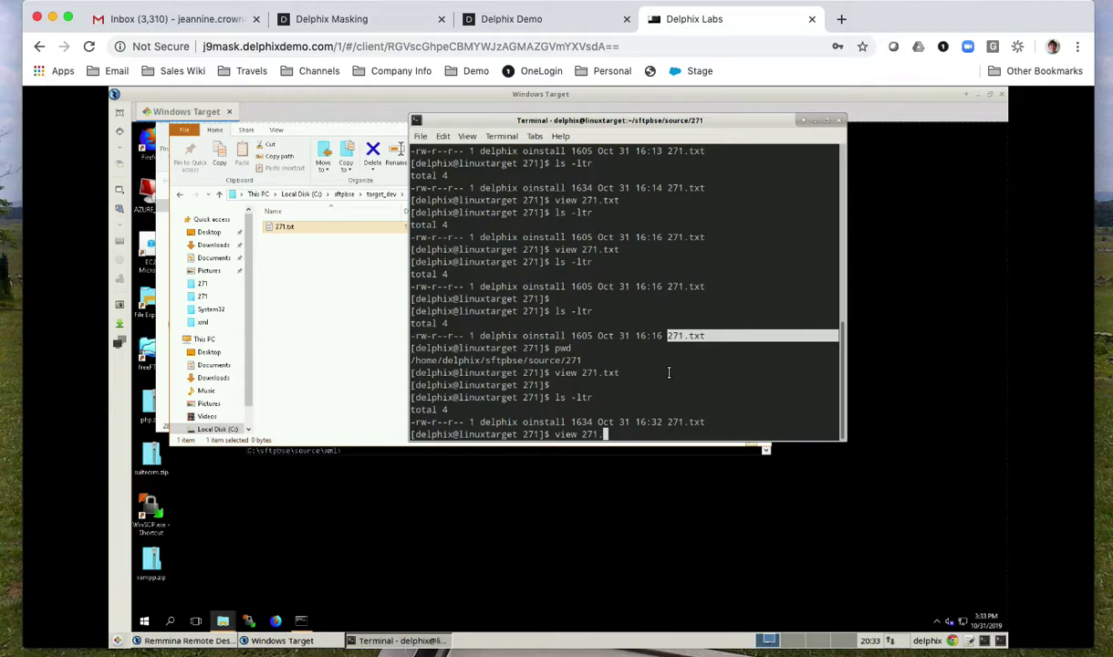
{"action": "key", "text": "Return"}
{"action": "key", "text": "Down"}
{"action": "key", "text": "Down"}
{"action": "key", "text": "Down"}
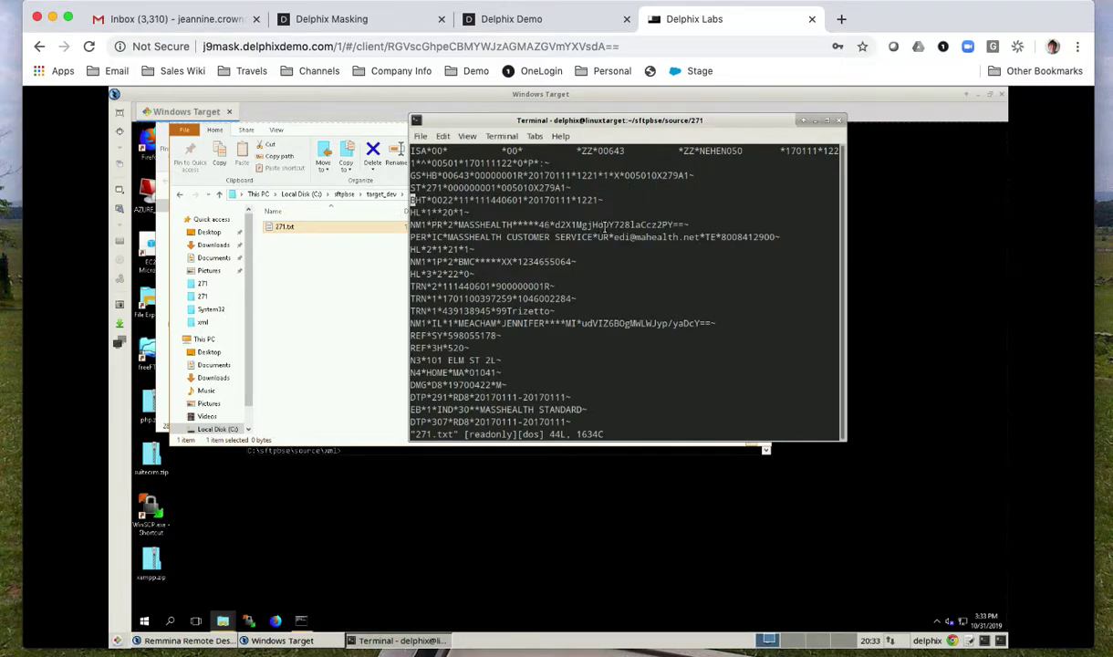
{"action": "left_click_drag", "start_coordinate": [558, 224], "coordinate": [672, 226]}
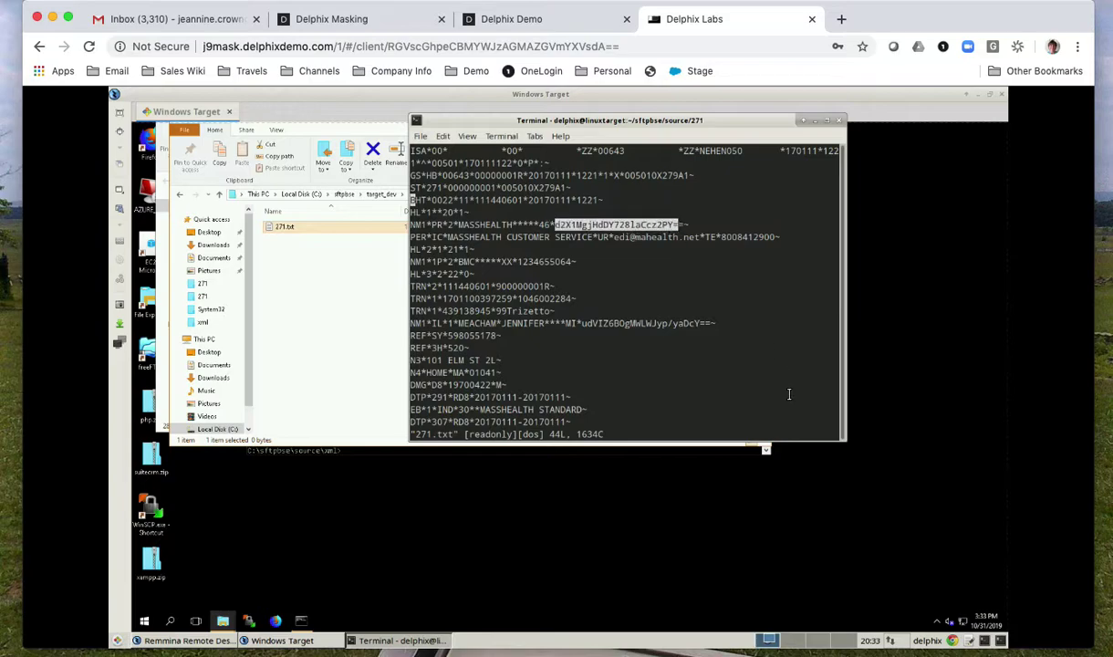
{"action": "left_click_drag", "start_coordinate": [580, 323], "coordinate": [712, 323]}
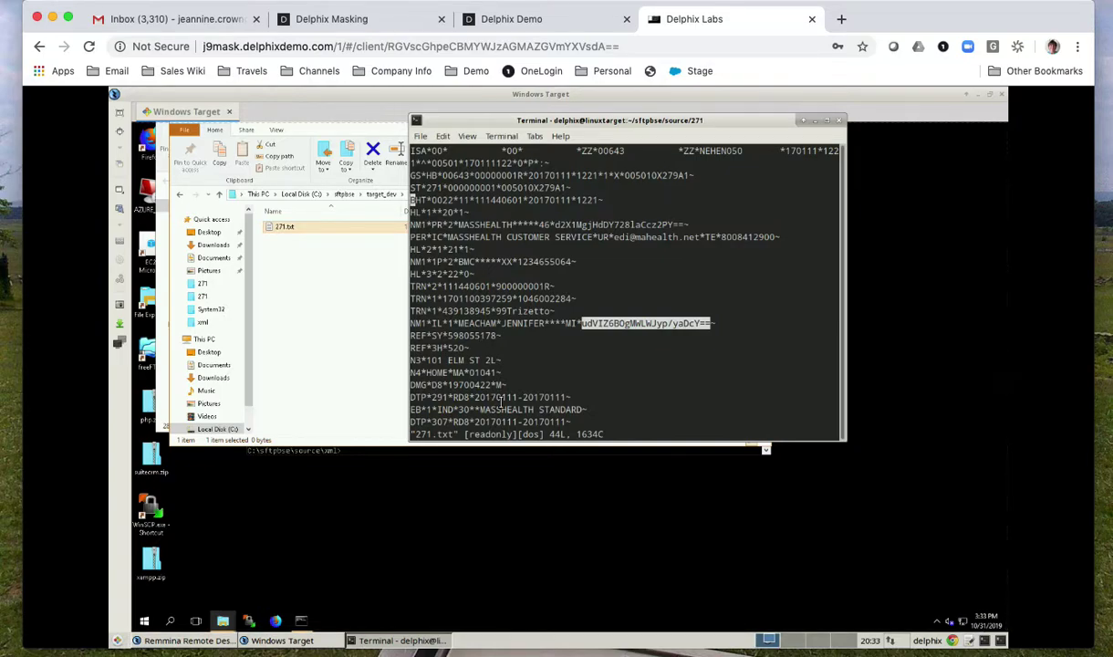
{"action": "left_click", "coordinate": [568, 368]}
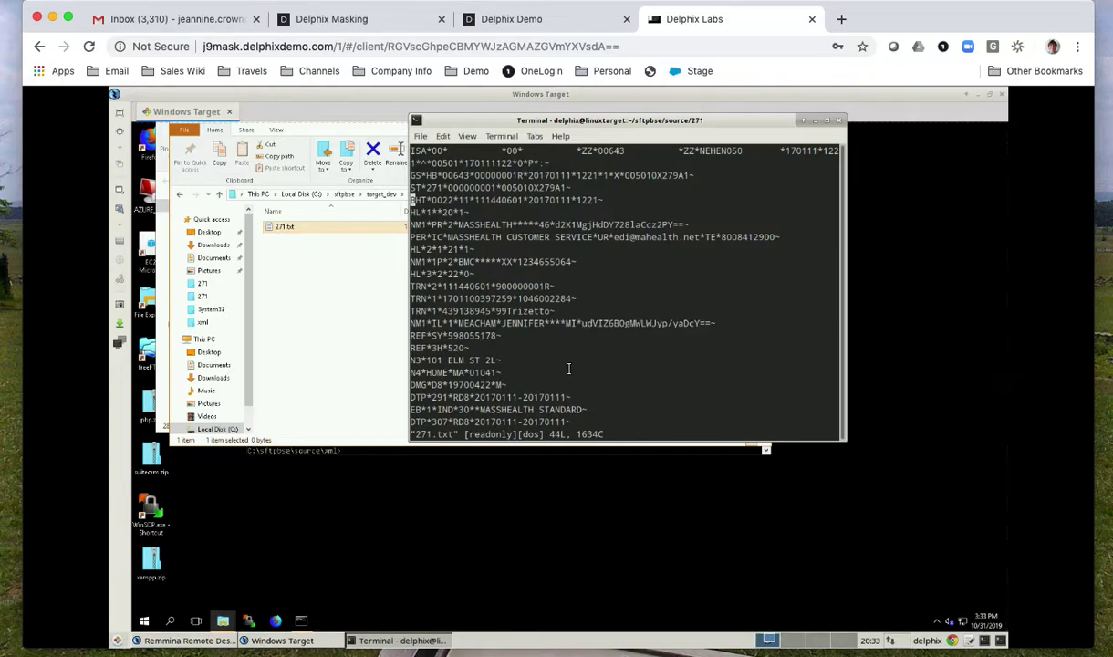
{"action": "type", "text": ":q"}
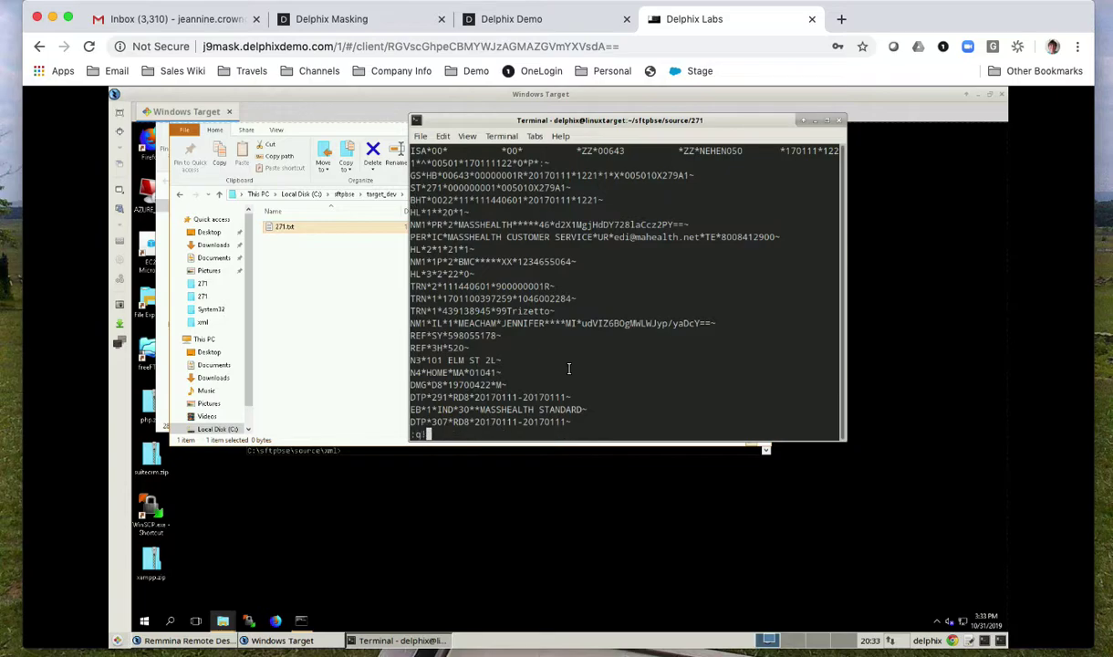
{"action": "key", "text": "Return"}
Go back to the Environments list in Delphix Masking.
{"action": "left_click", "coordinate": [299, 249]}
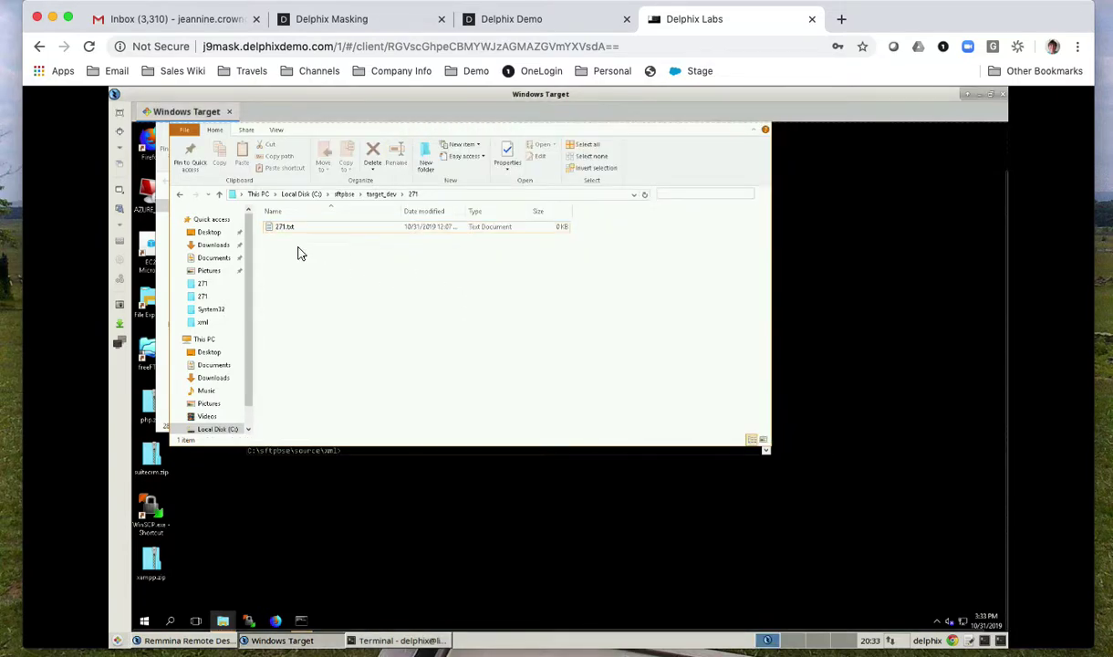
{"action": "left_click", "coordinate": [356, 22]}
{"action": "left_click", "coordinate": [195, 135]}
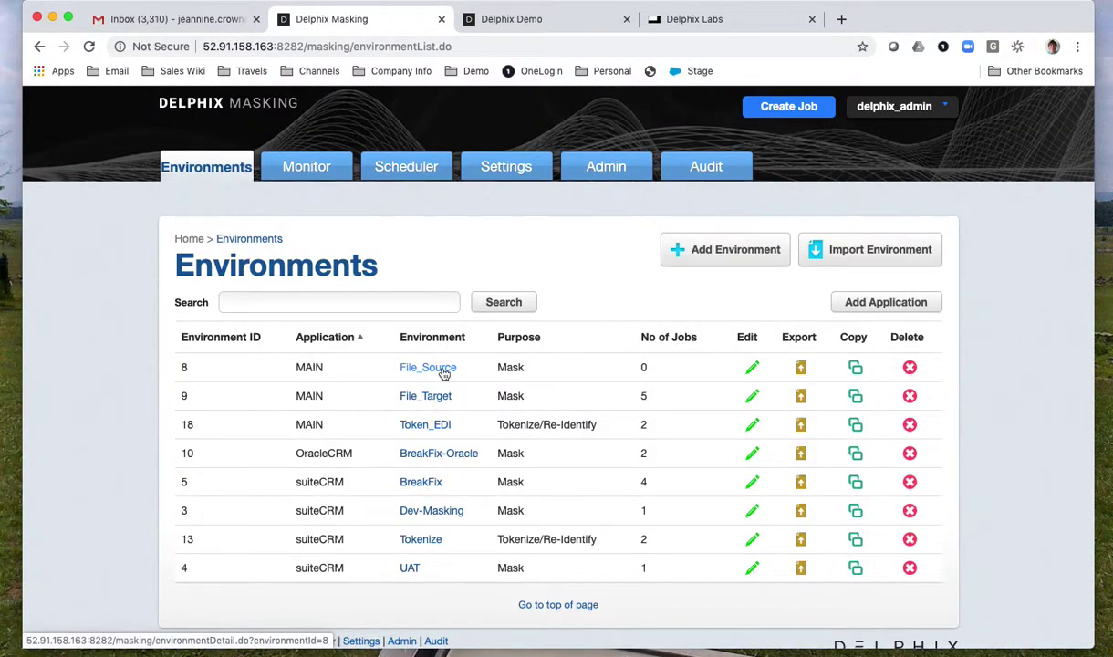
{"action": "left_click", "coordinate": [442, 367]}
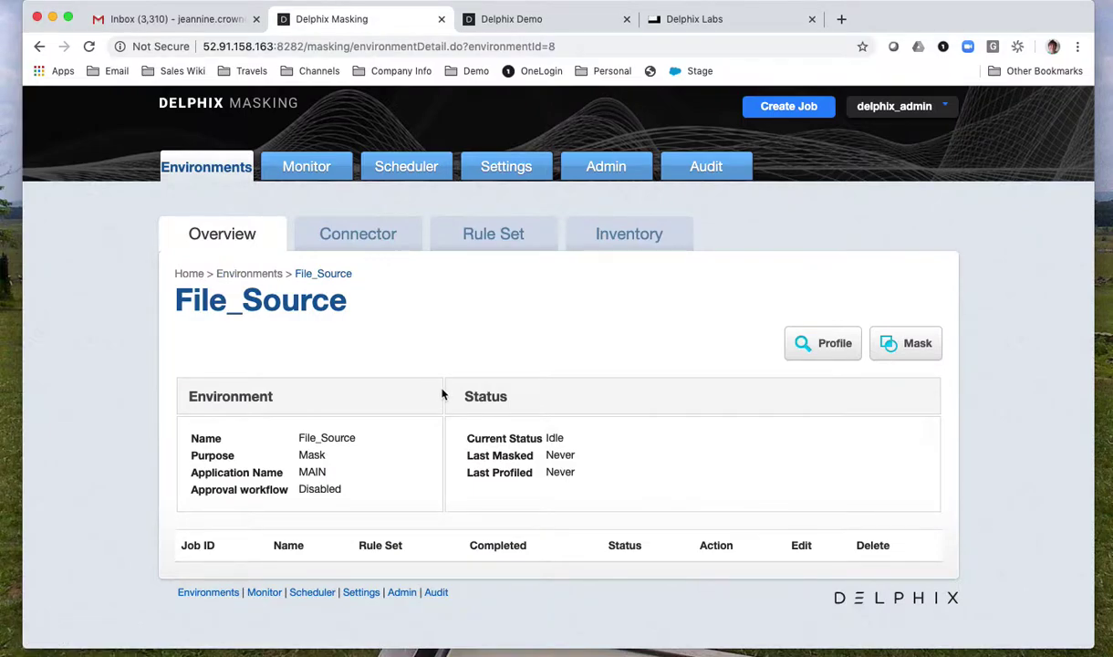
{"action": "left_click", "coordinate": [360, 235]}
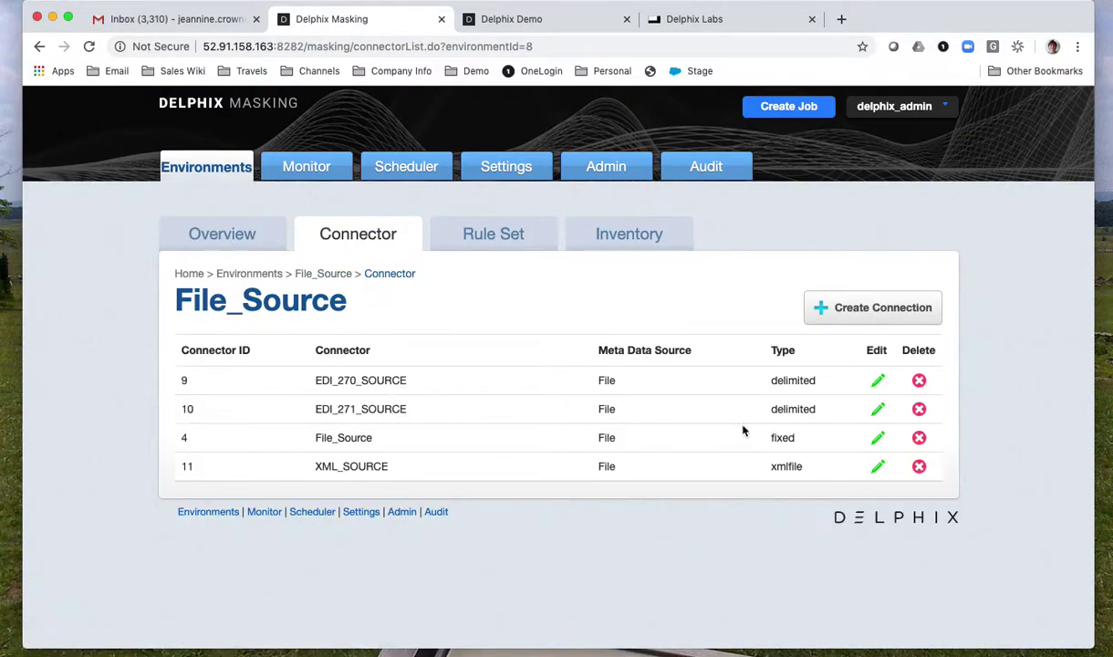
{"action": "left_click", "coordinate": [876, 410]}
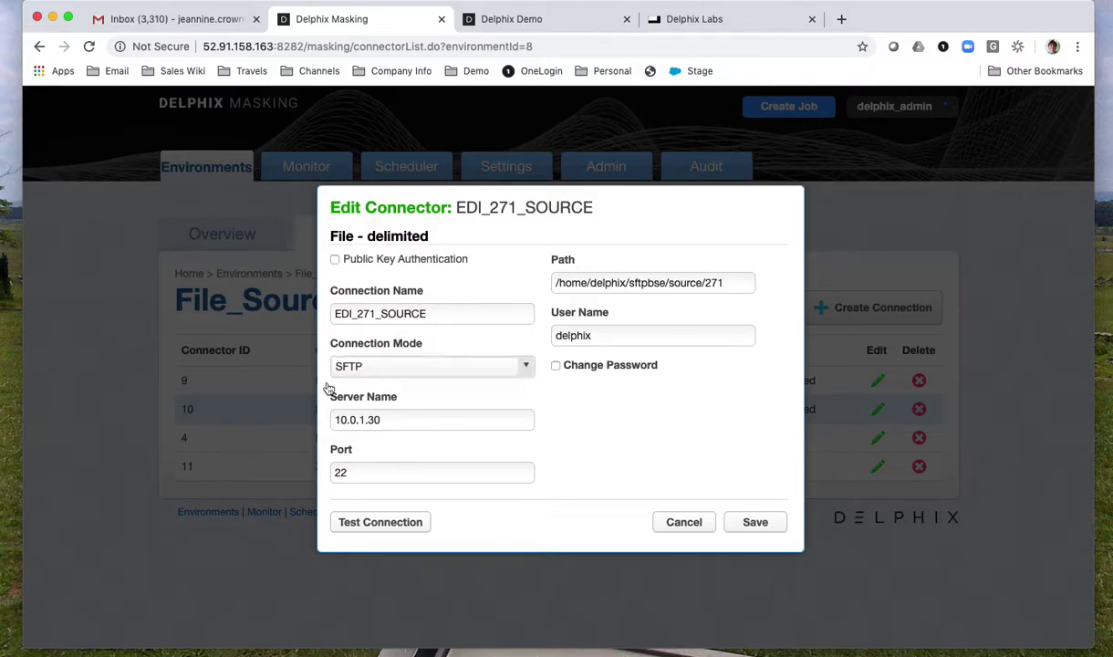
{"action": "left_click", "coordinate": [684, 523]}
{"action": "left_click", "coordinate": [235, 237]}
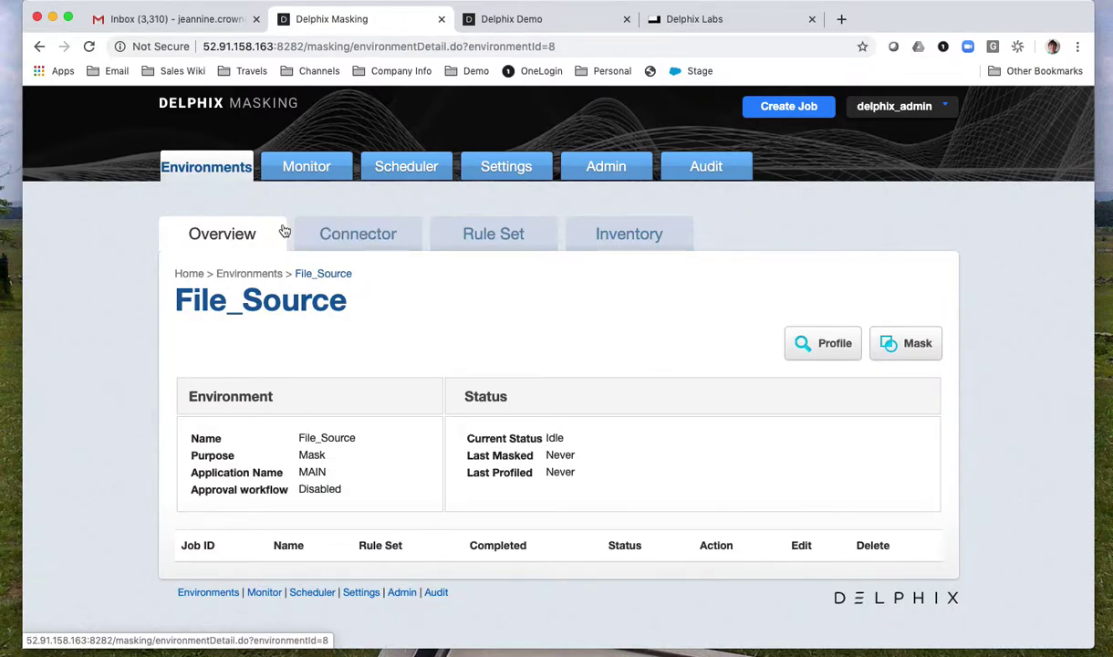
{"action": "left_click", "coordinate": [205, 167]}
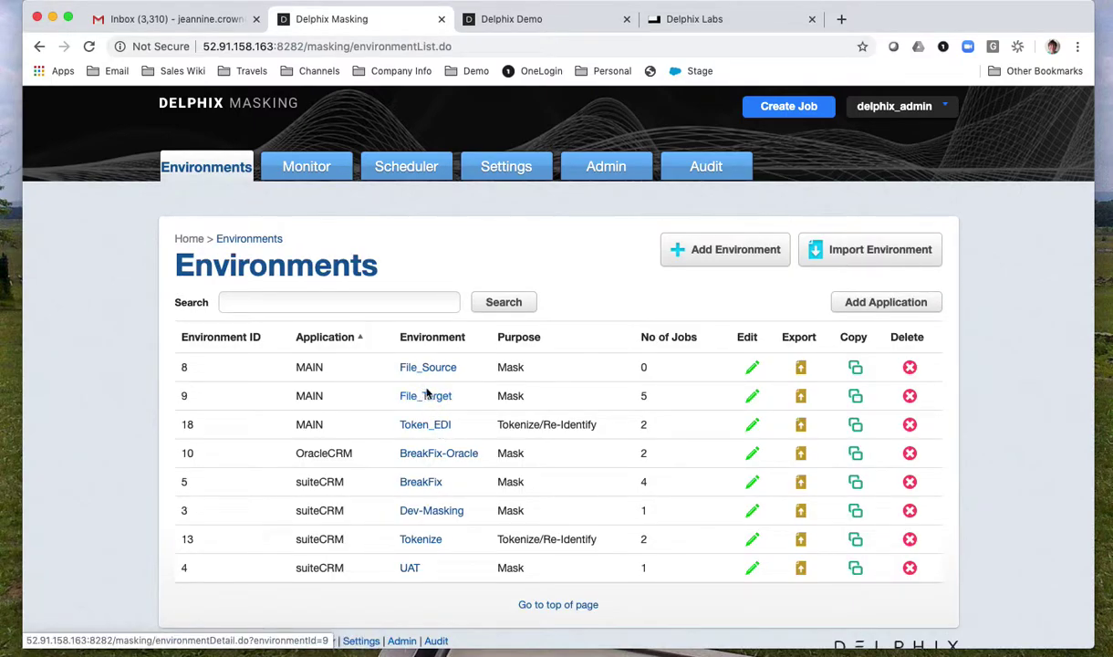
Open File_Target and review its EDI_271_RULESET rule set.
{"action": "left_click", "coordinate": [433, 398]}
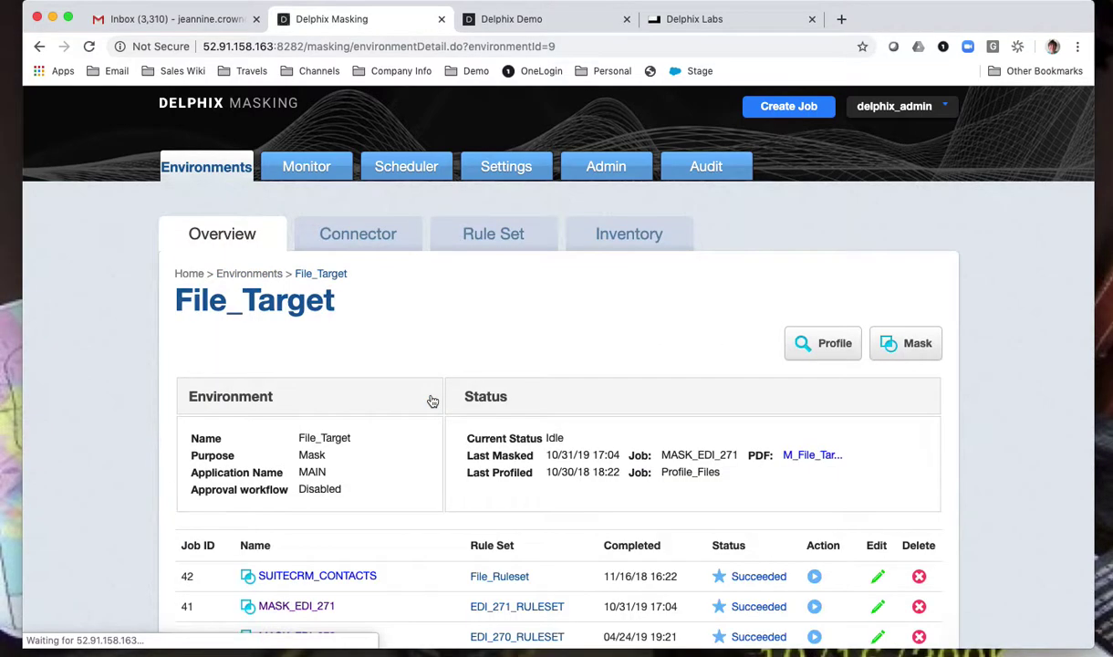
{"action": "scroll", "coordinate": [418, 538], "scroll_direction": "down", "scroll_amount": 2}
{"action": "scroll", "coordinate": [392, 529], "scroll_direction": "down", "scroll_amount": 2}
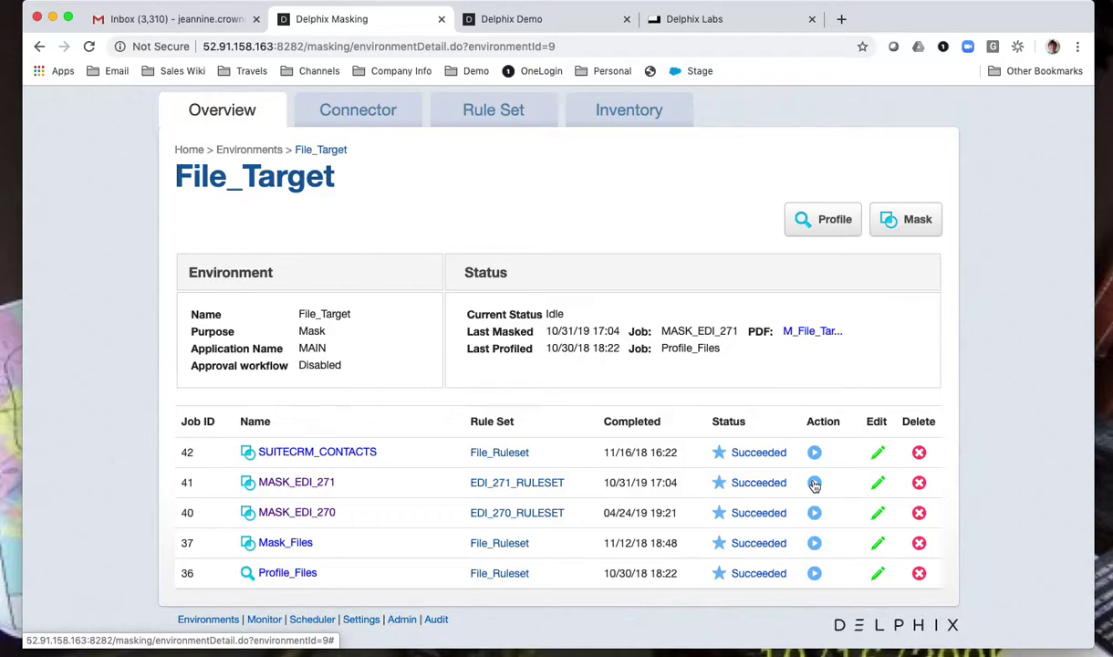
{"action": "left_click", "coordinate": [527, 483]}
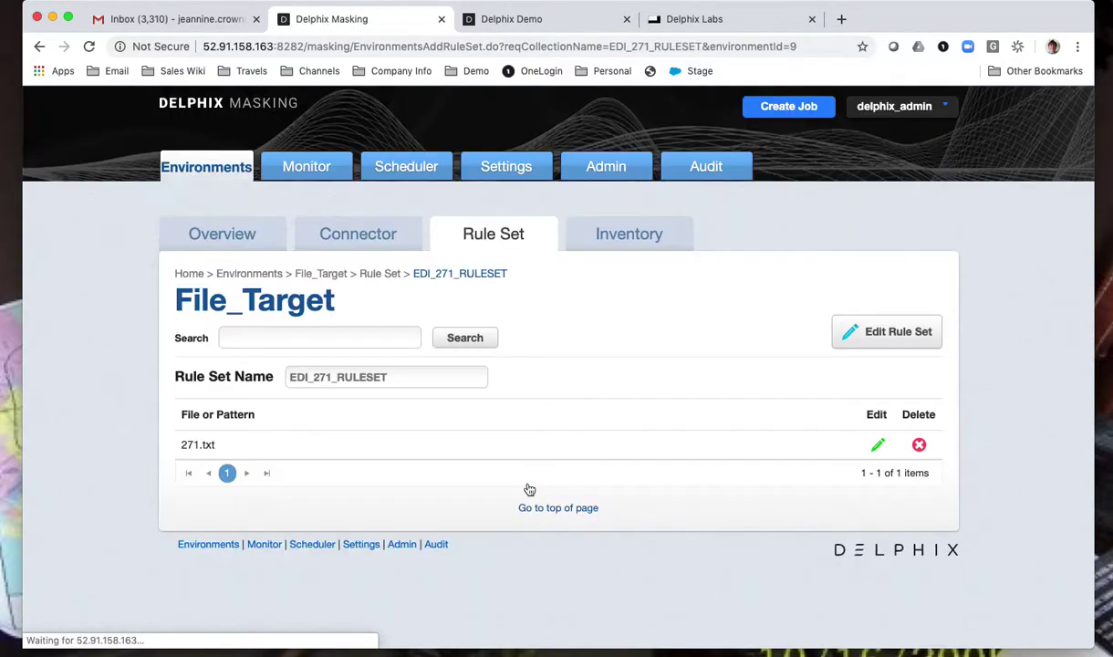
{"action": "left_click", "coordinate": [244, 242]}
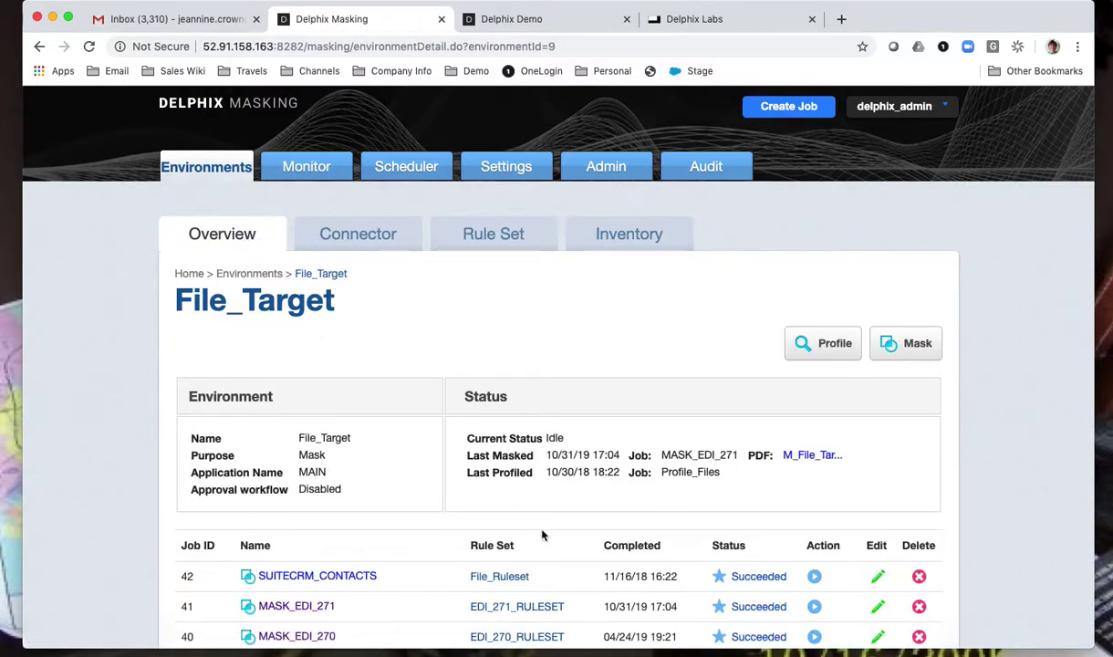
{"action": "scroll", "coordinate": [554, 613], "scroll_direction": "down", "scroll_amount": 3}
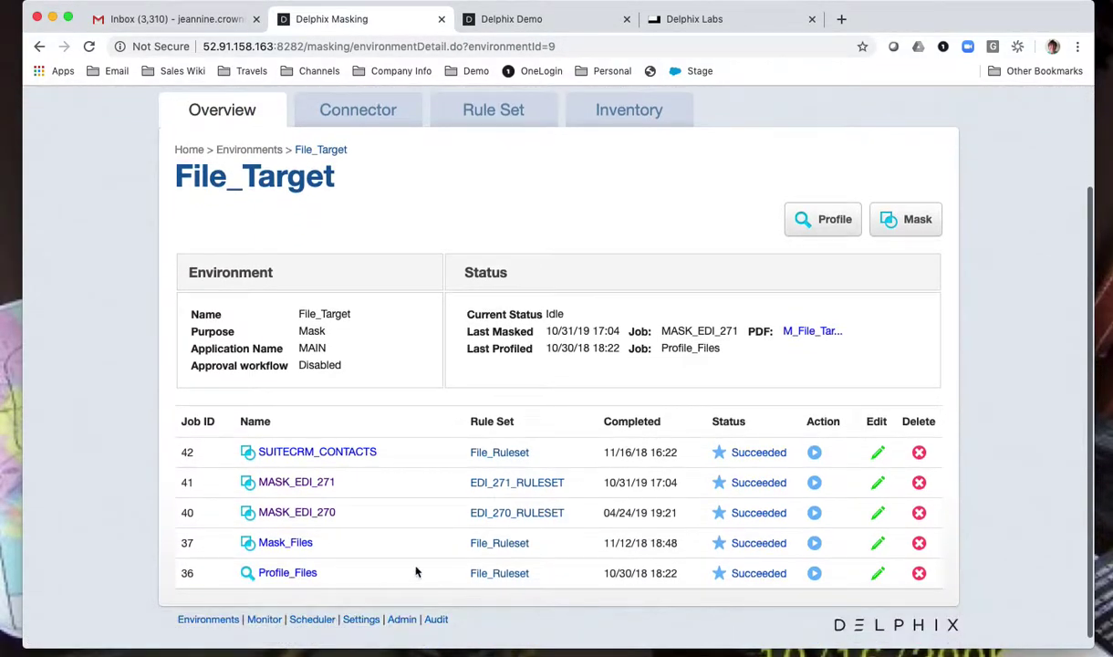
Check the MASK_EDI_271 job settings without saving, then run the job.
{"action": "left_click", "coordinate": [876, 487]}
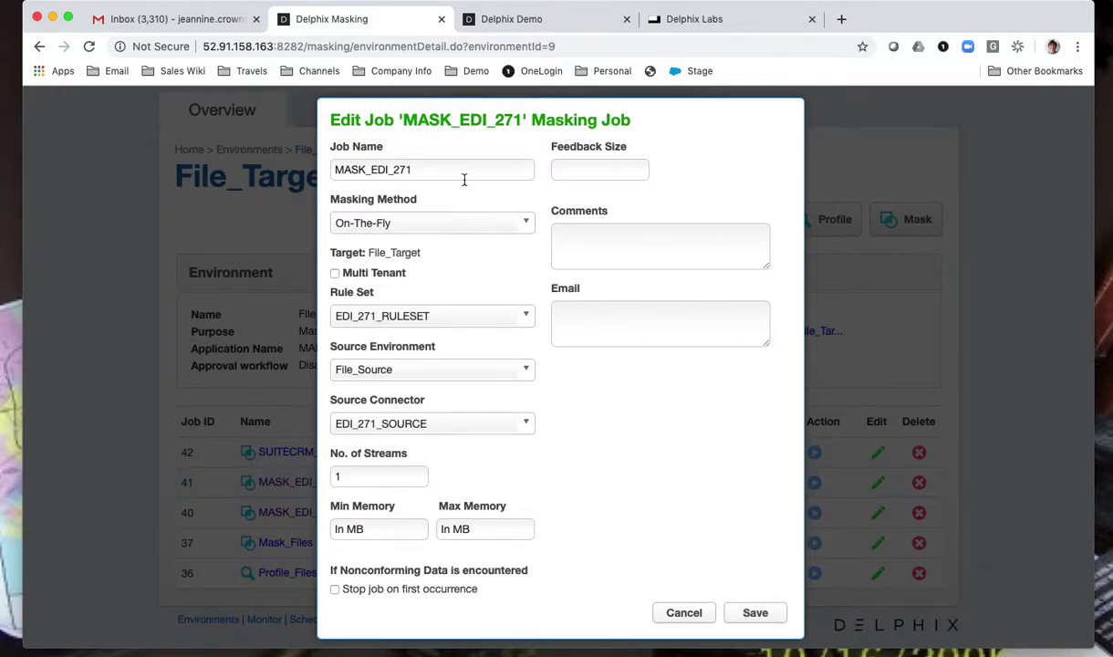
{"action": "left_click", "coordinate": [685, 613]}
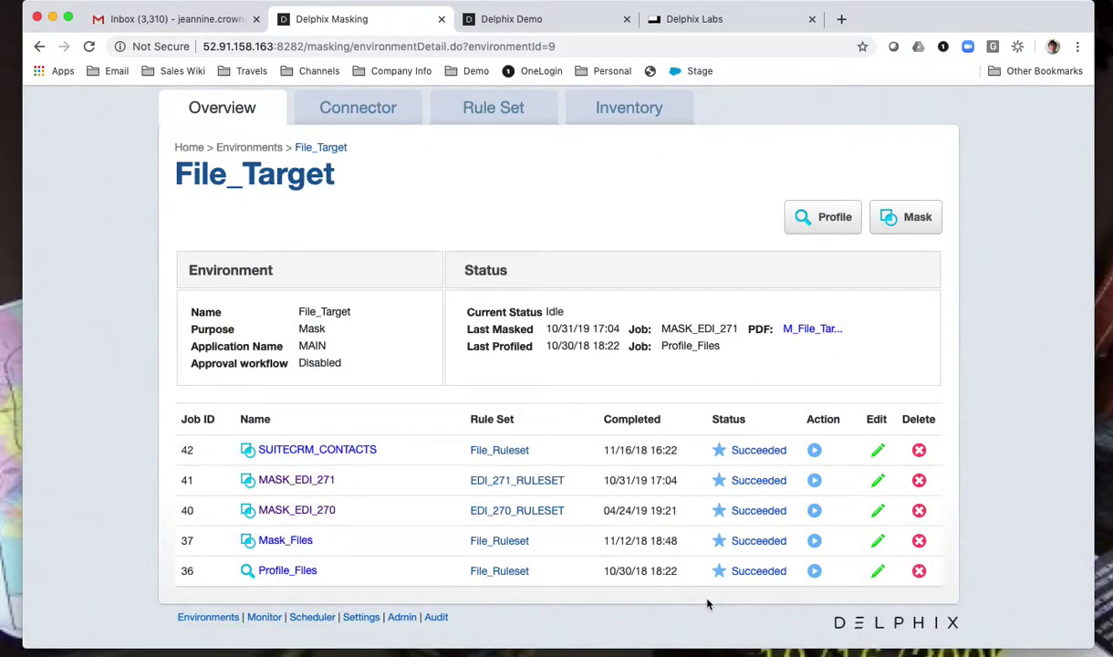
{"action": "left_click", "coordinate": [814, 481]}
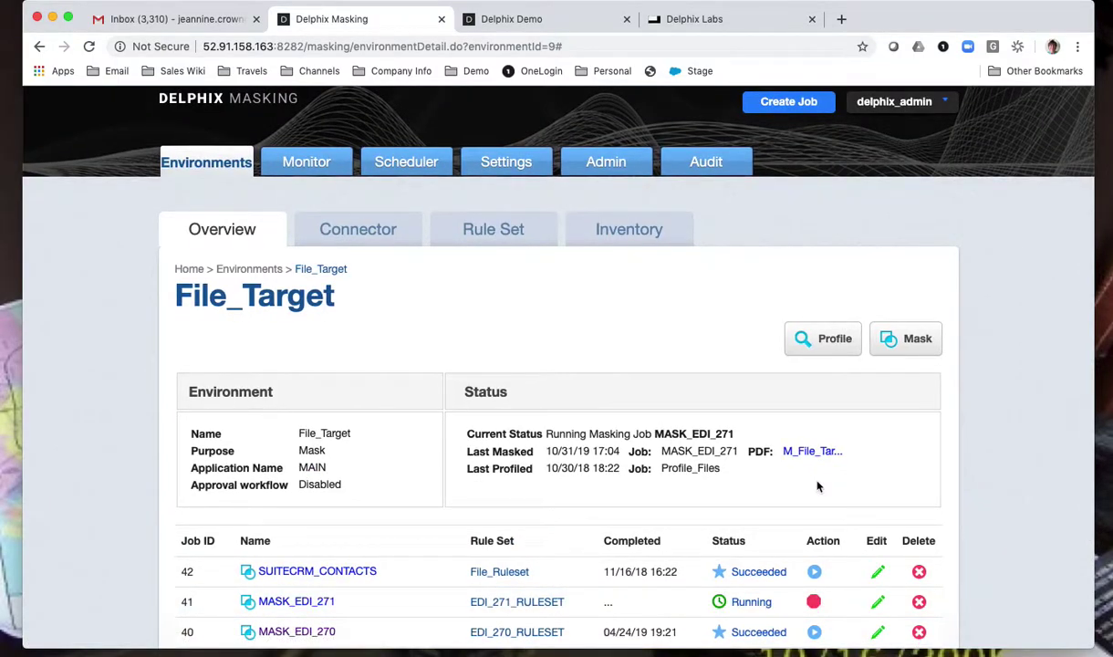
{"action": "left_click", "coordinate": [691, 18]}
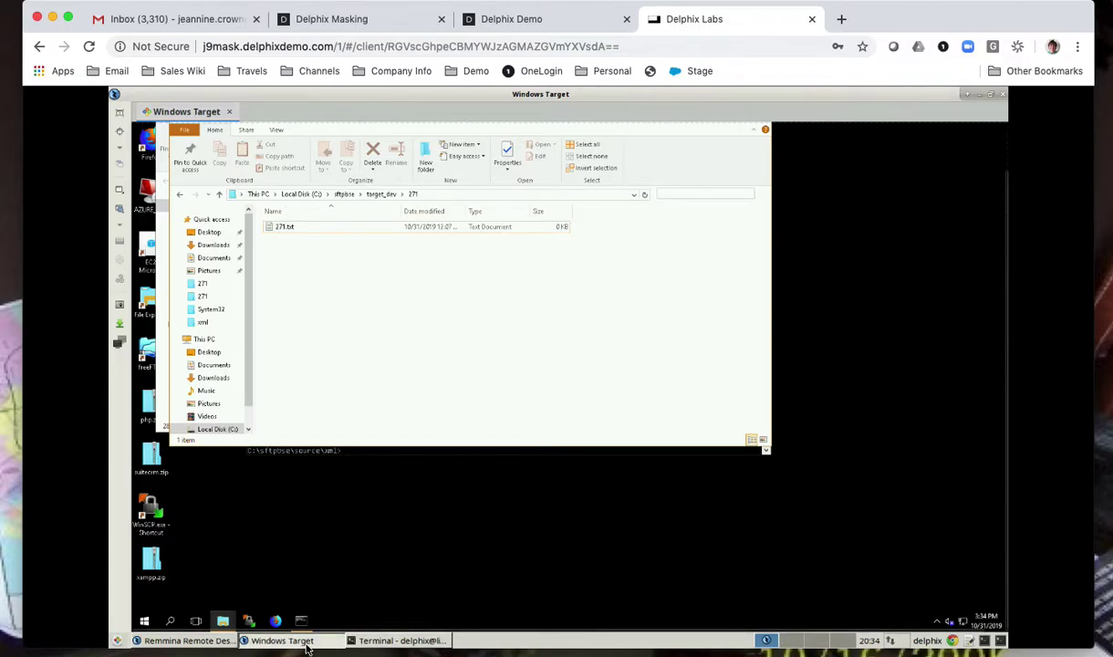
Open the masked 271.txt from target_dev\271 in Notepad via Edit.
{"action": "left_click", "coordinate": [374, 640]}
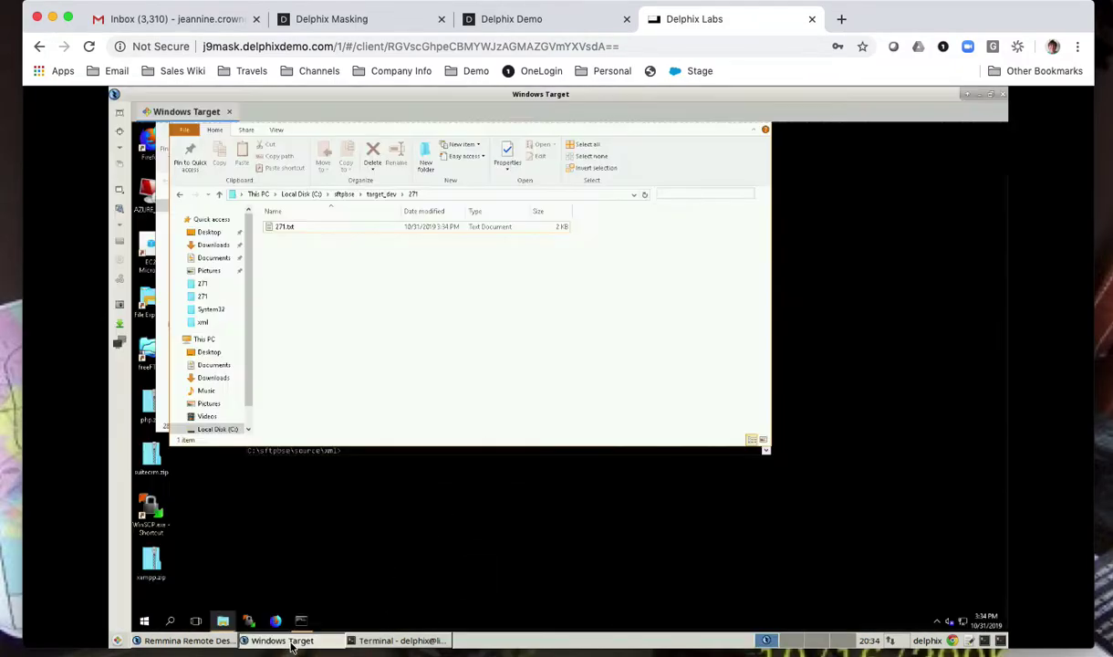
{"action": "left_click", "coordinate": [283, 640]}
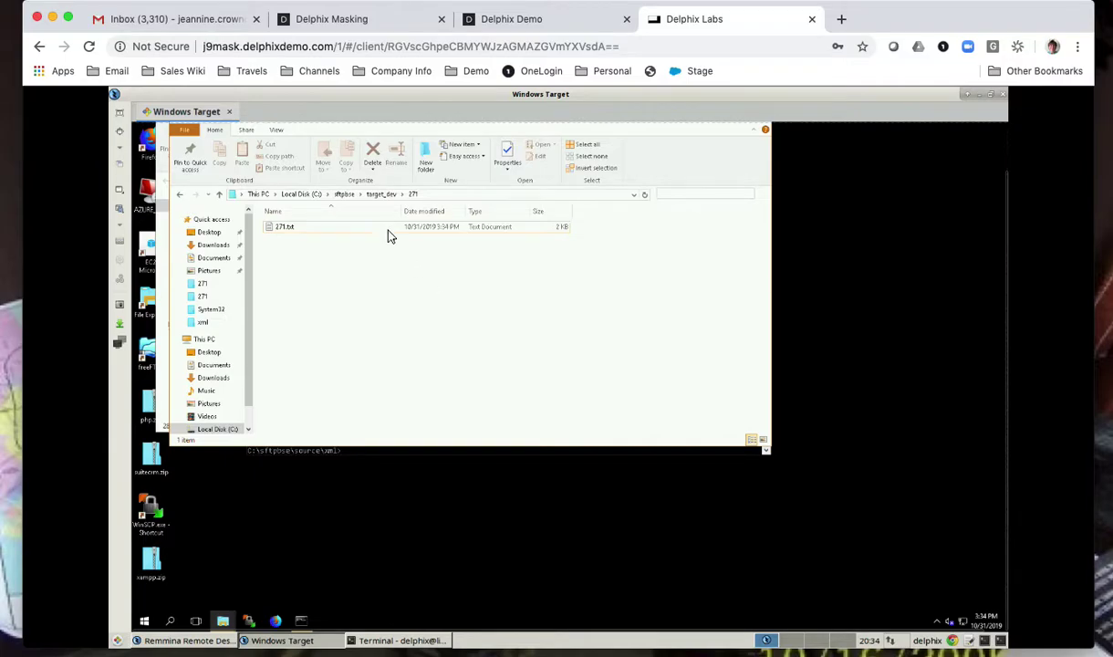
{"action": "left_click", "coordinate": [382, 195]}
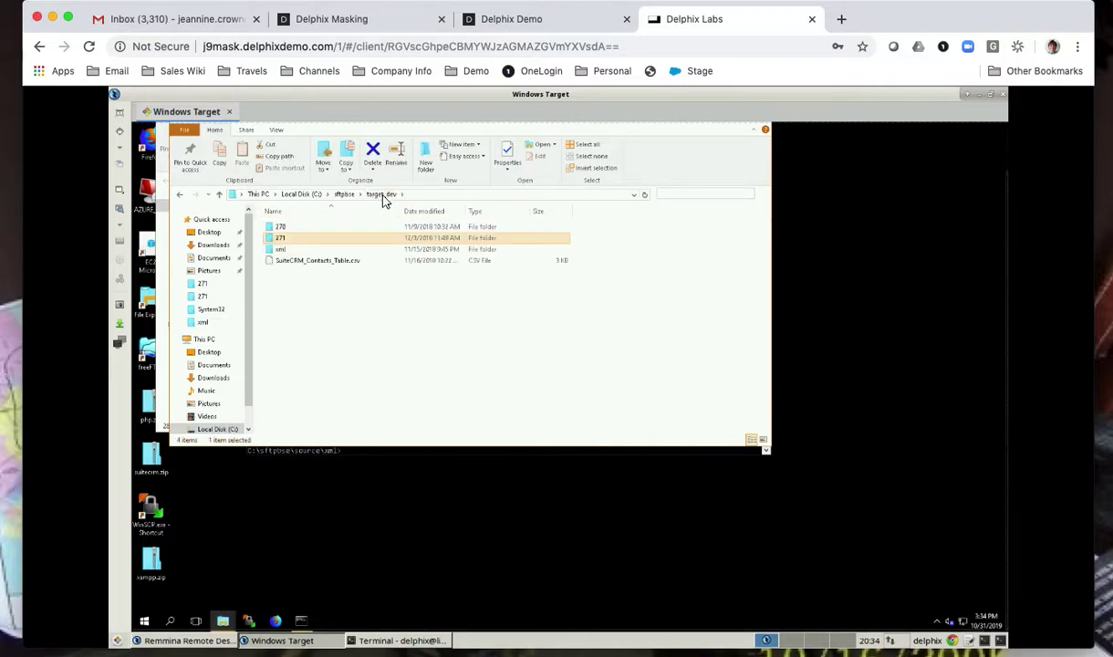
{"action": "double_click", "coordinate": [280, 239]}
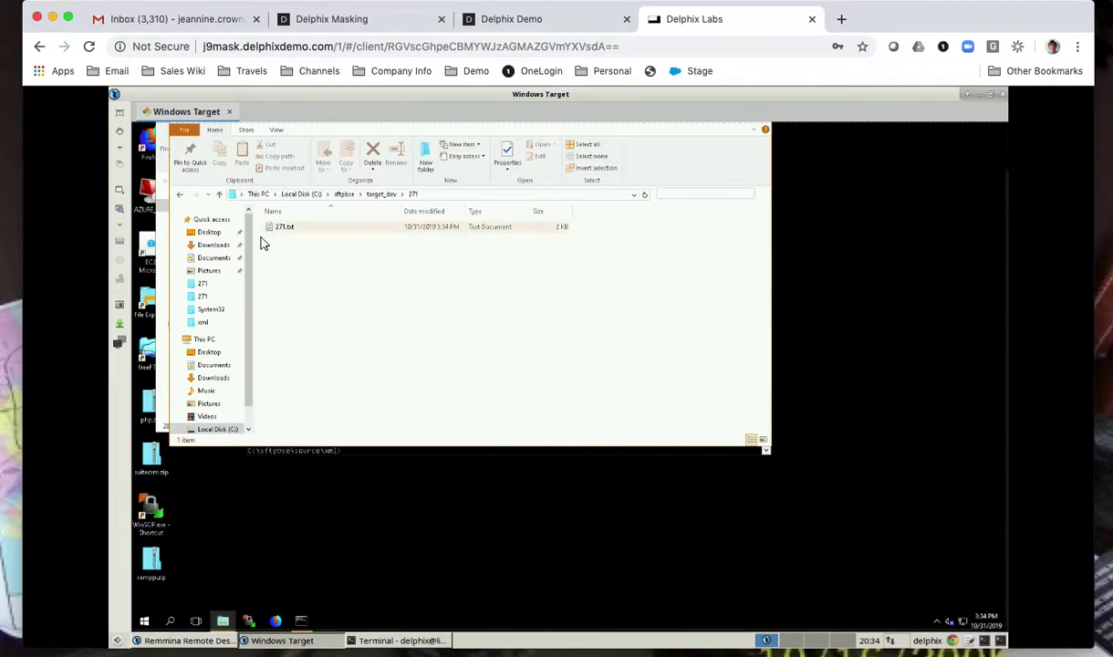
{"action": "left_click", "coordinate": [290, 229]}
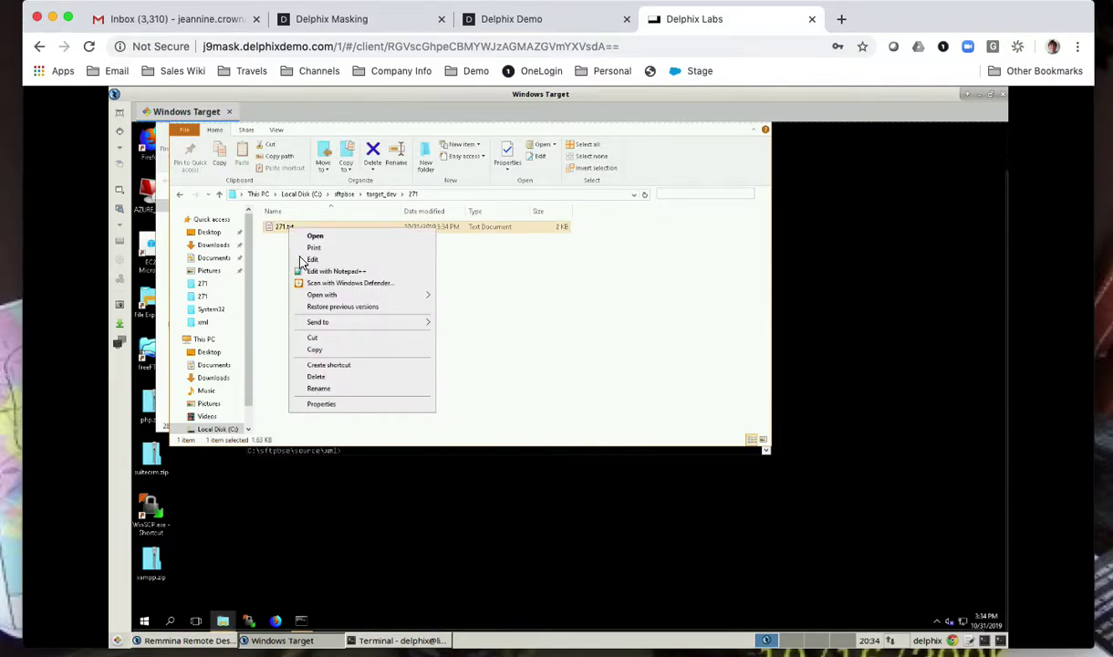
{"action": "left_click", "coordinate": [303, 258]}
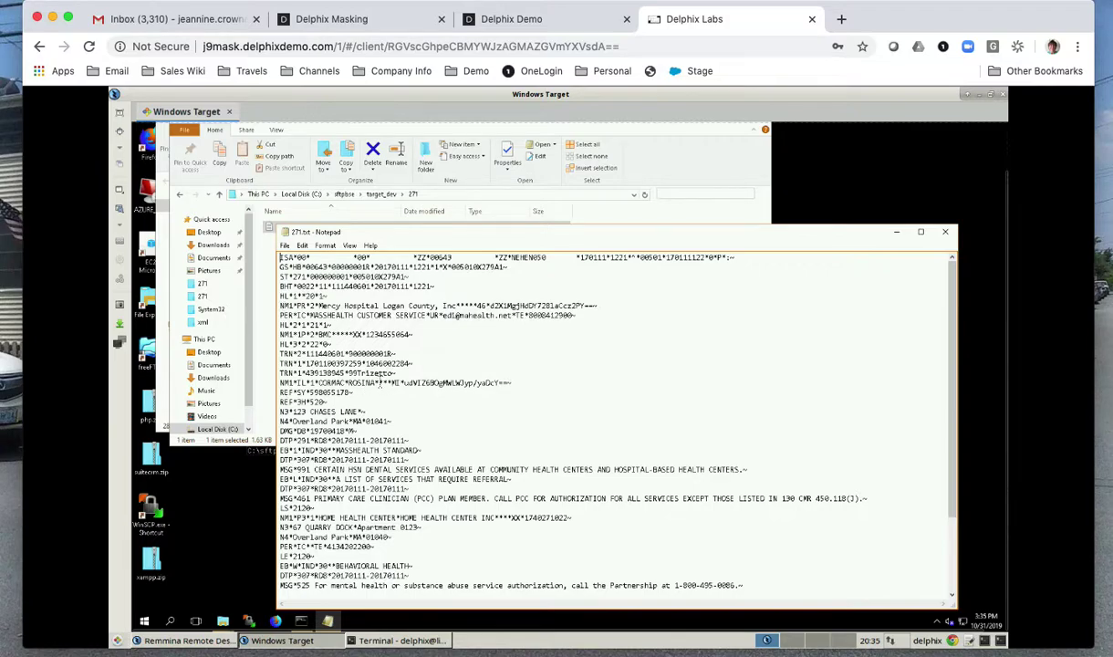
Highlight the masked member name and tokenized value on the NM1*IL line, then close Notepad.
{"action": "left_click_drag", "start_coordinate": [313, 383], "coordinate": [406, 386]}
{"action": "left_click_drag", "start_coordinate": [511, 383], "coordinate": [418, 376]}
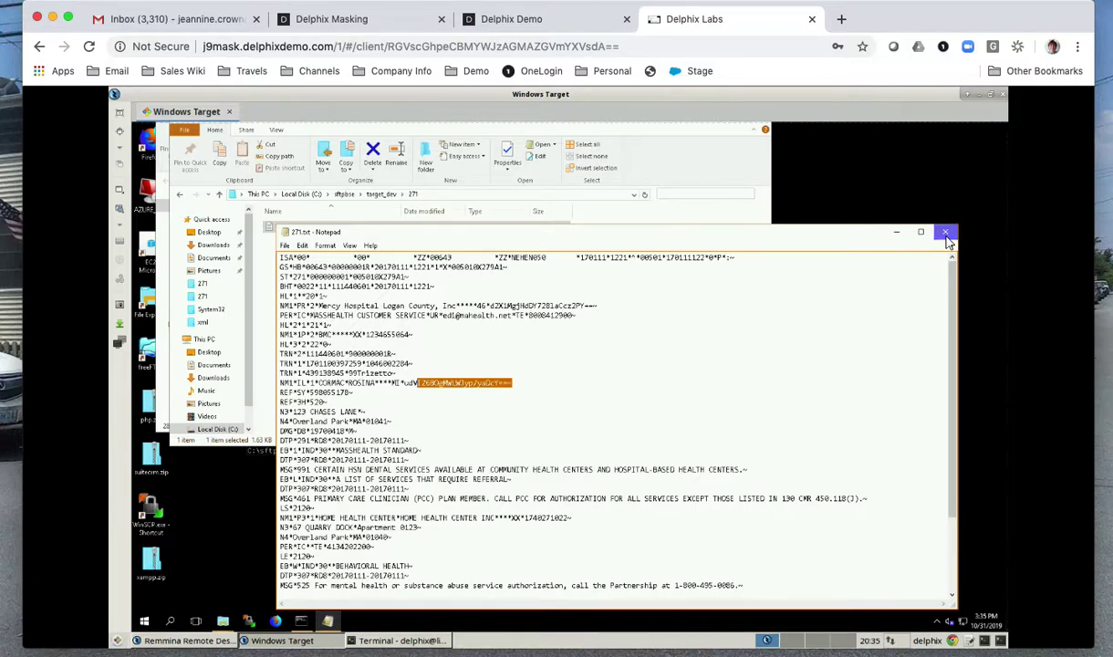
{"action": "left_click", "coordinate": [946, 233]}
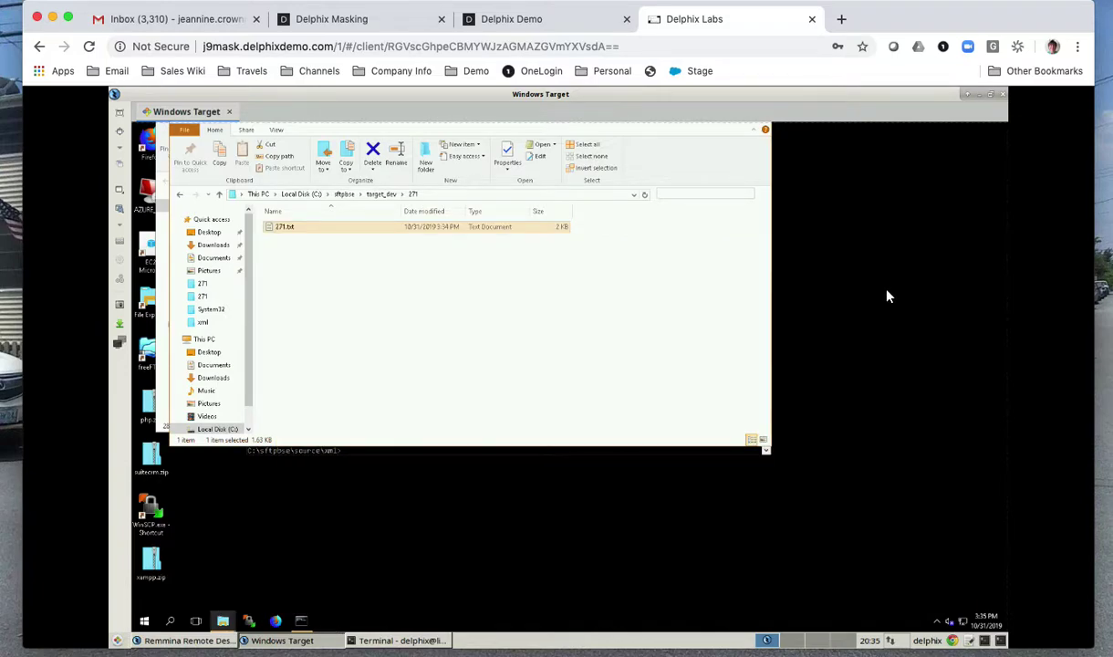
Run job 56 Re-ID EDI in the Token_EDI environment, then return to the lab remote desktop.
{"action": "left_click", "coordinate": [519, 19]}
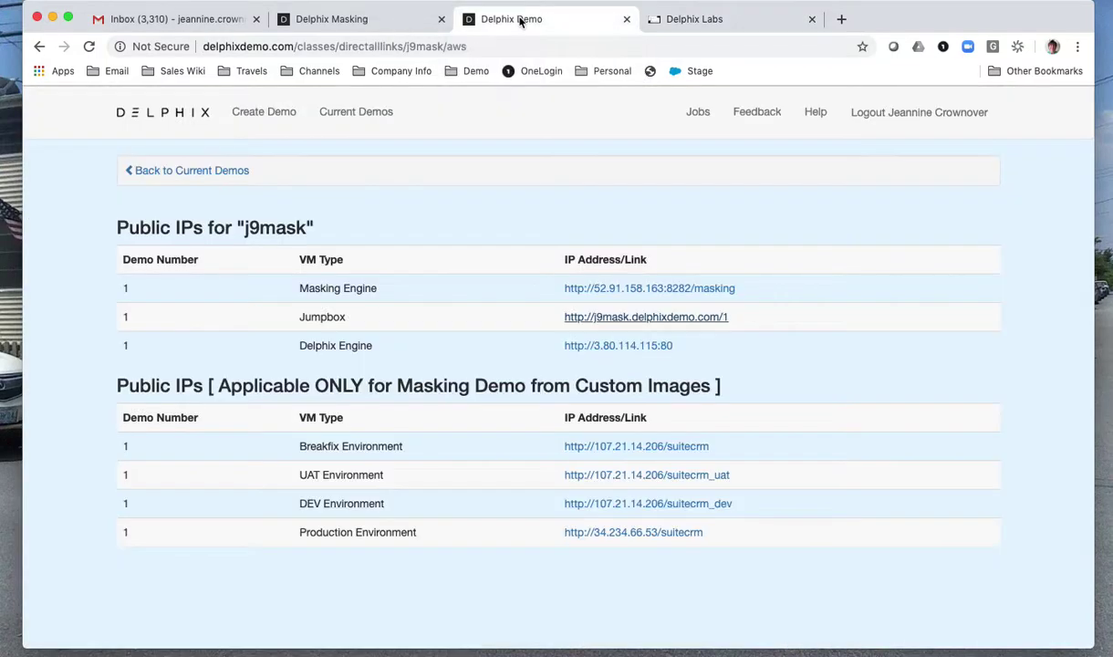
{"action": "left_click", "coordinate": [376, 17]}
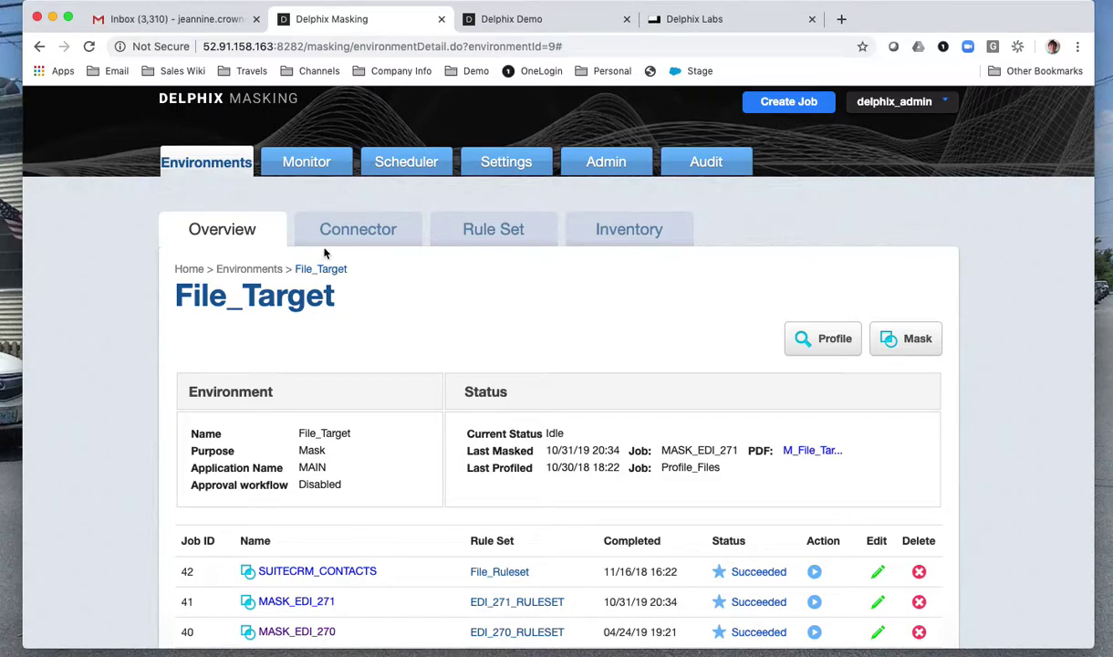
{"action": "left_click", "coordinate": [220, 171]}
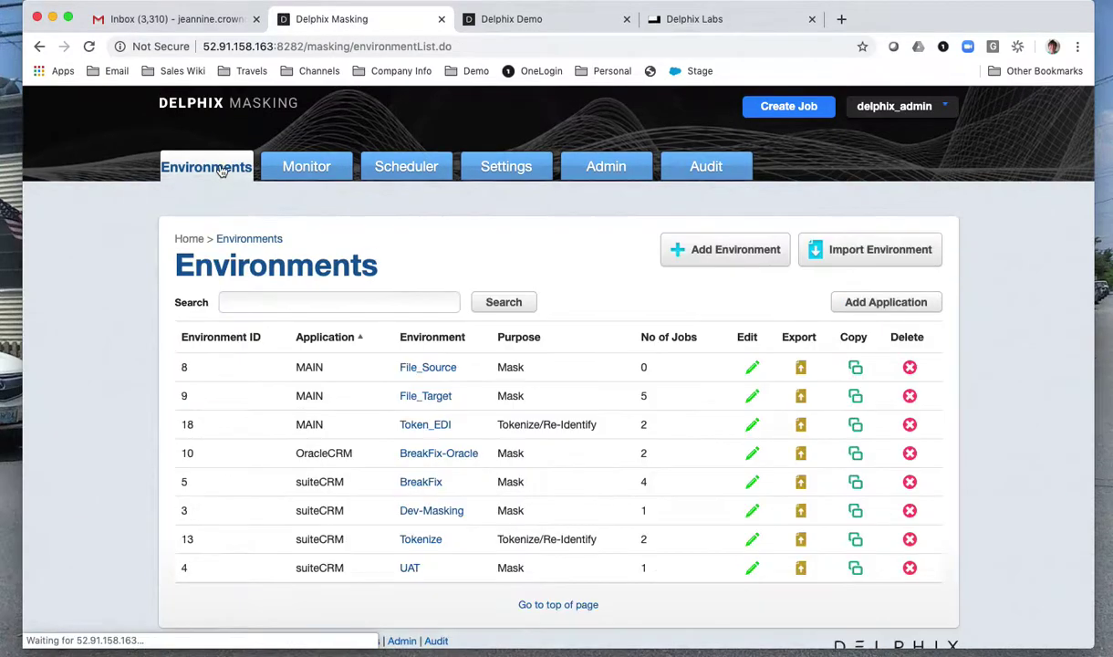
{"action": "left_click", "coordinate": [436, 429]}
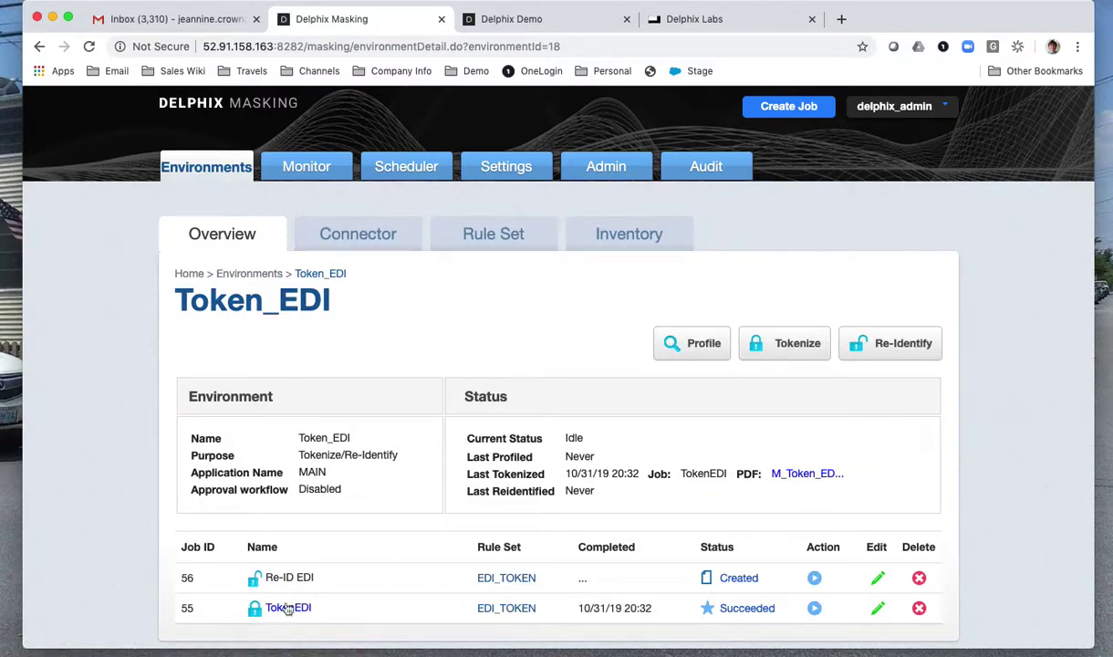
{"action": "left_click", "coordinate": [813, 580]}
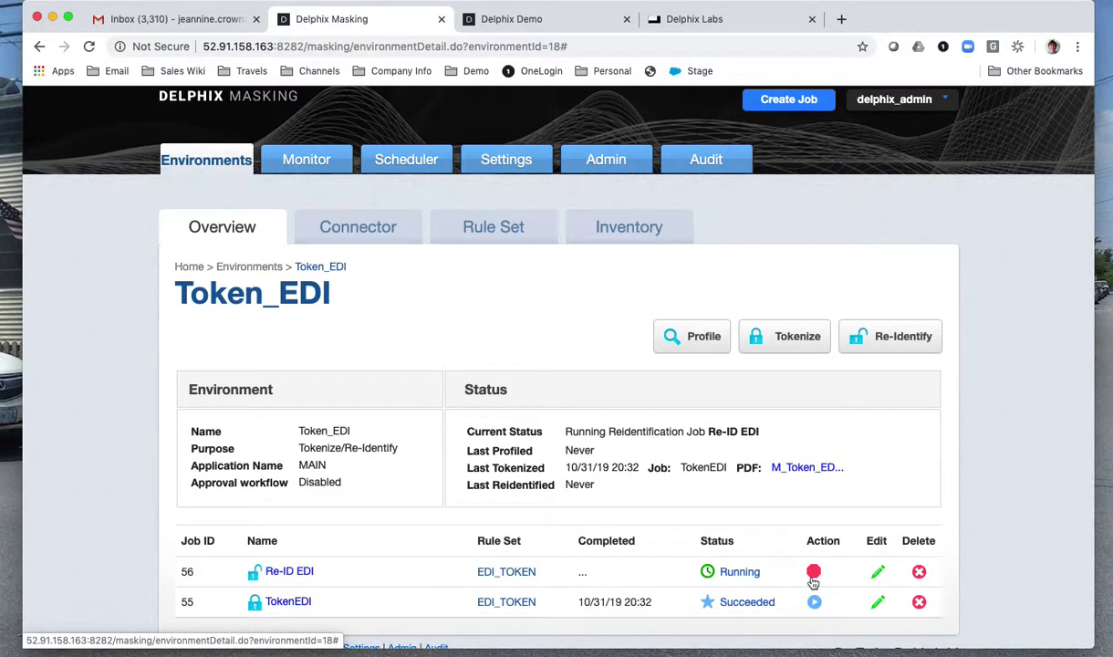
{"action": "left_click", "coordinate": [676, 20]}
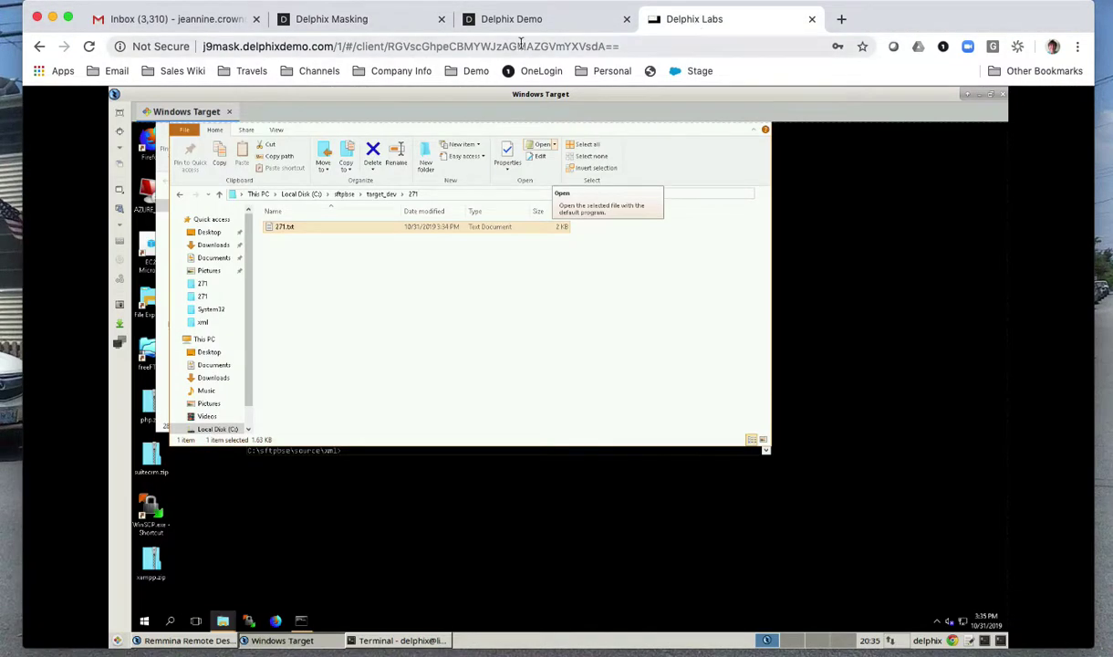
In the terminal, run ls -ltr and view 271.txt, highlighting the restored NM1*PR and NM1*IL identifiers.
{"action": "left_click", "coordinate": [398, 641]}
{"action": "type", "text": "ls -ltr"}
{"action": "key", "text": "Return"}
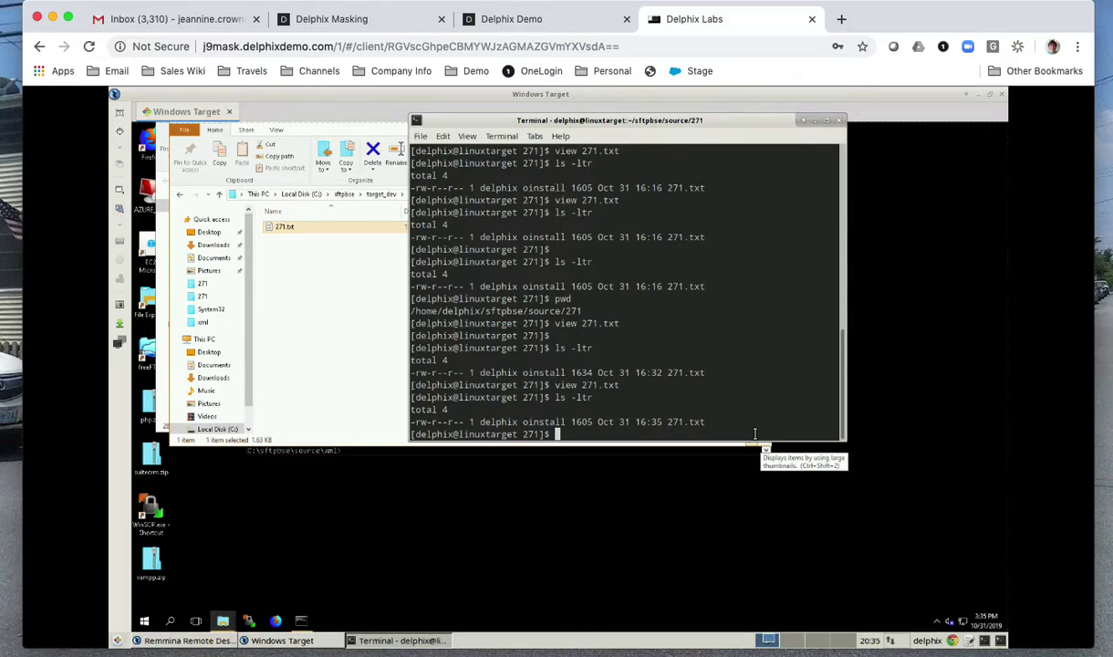
{"action": "type", "text": "view 271.txt"}
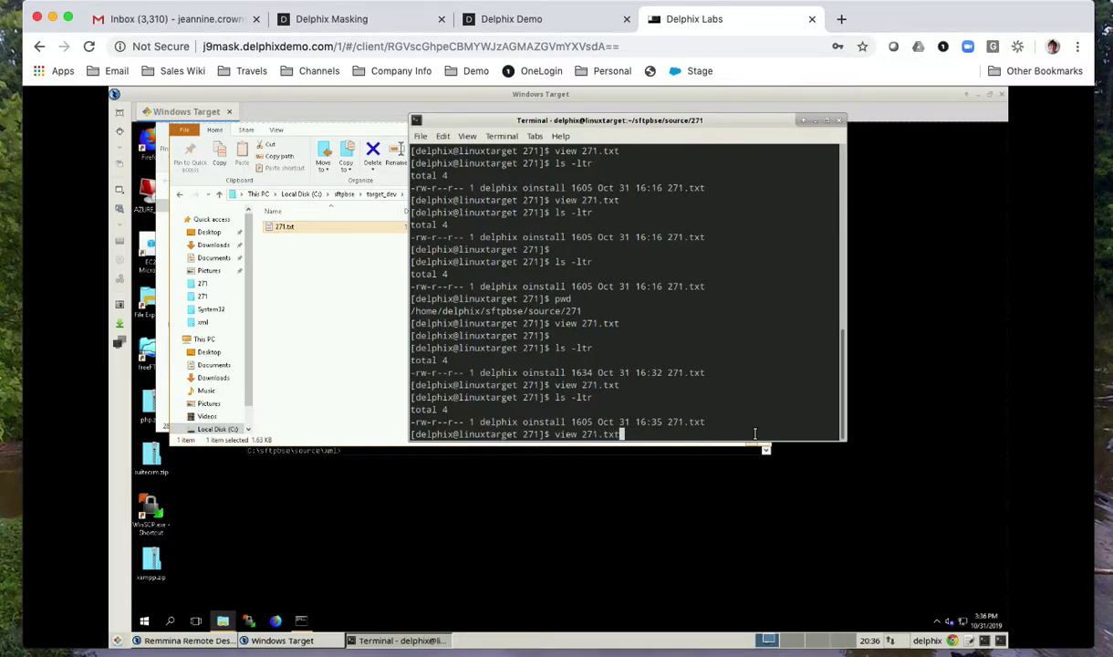
{"action": "key", "text": "Return"}
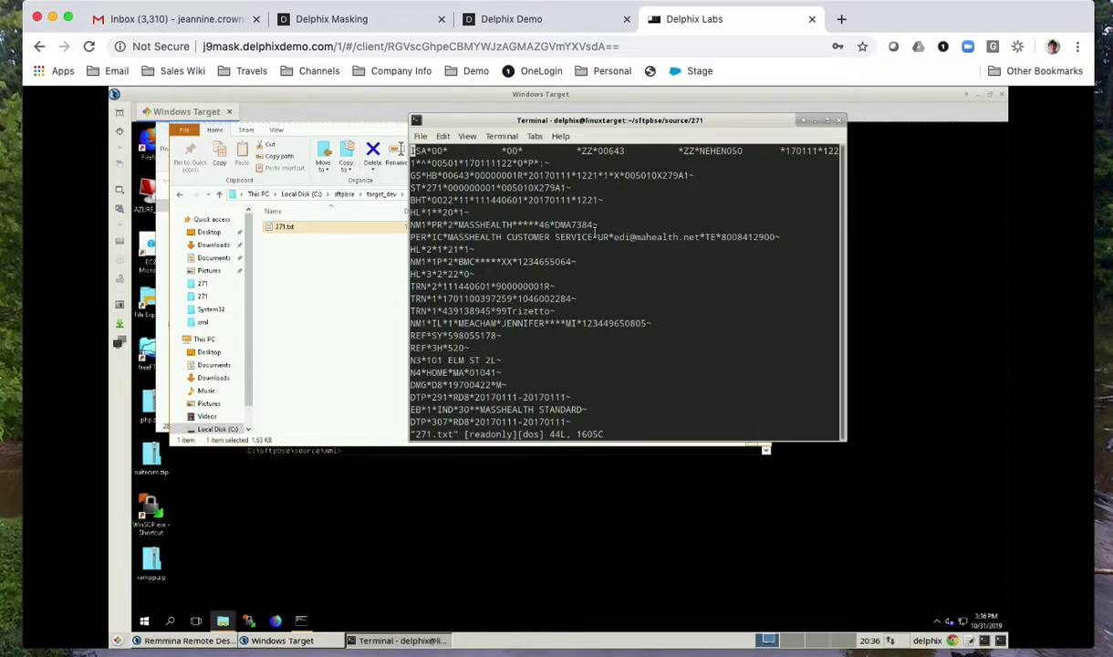
{"action": "left_click_drag", "start_coordinate": [595, 223], "coordinate": [552, 224]}
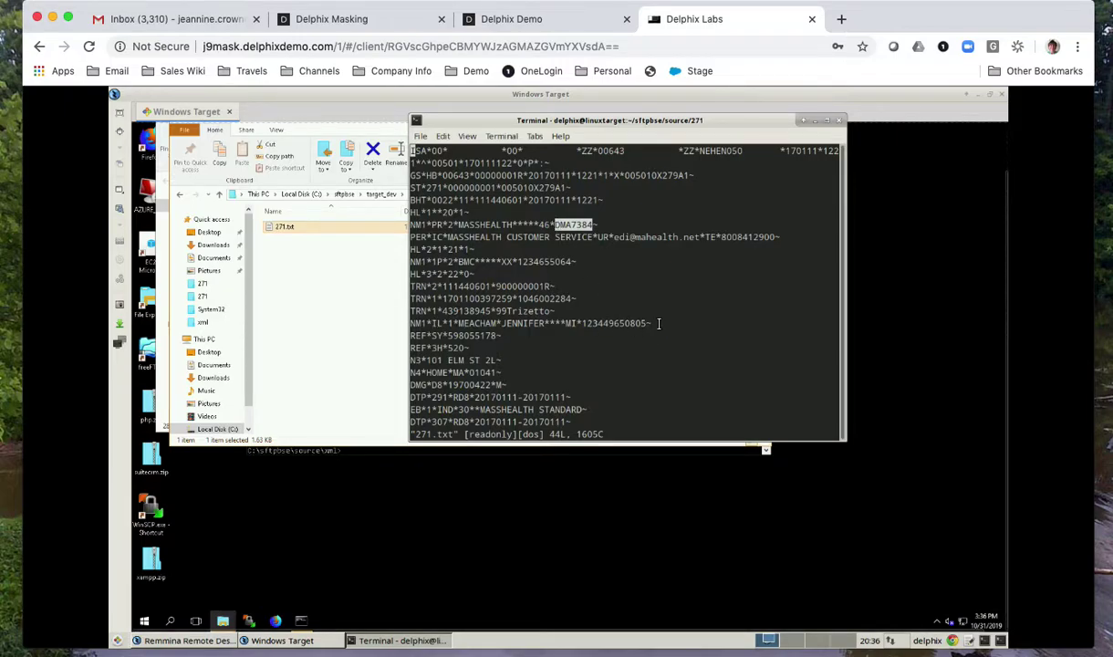
{"action": "left_click_drag", "start_coordinate": [646, 322], "coordinate": [585, 323]}
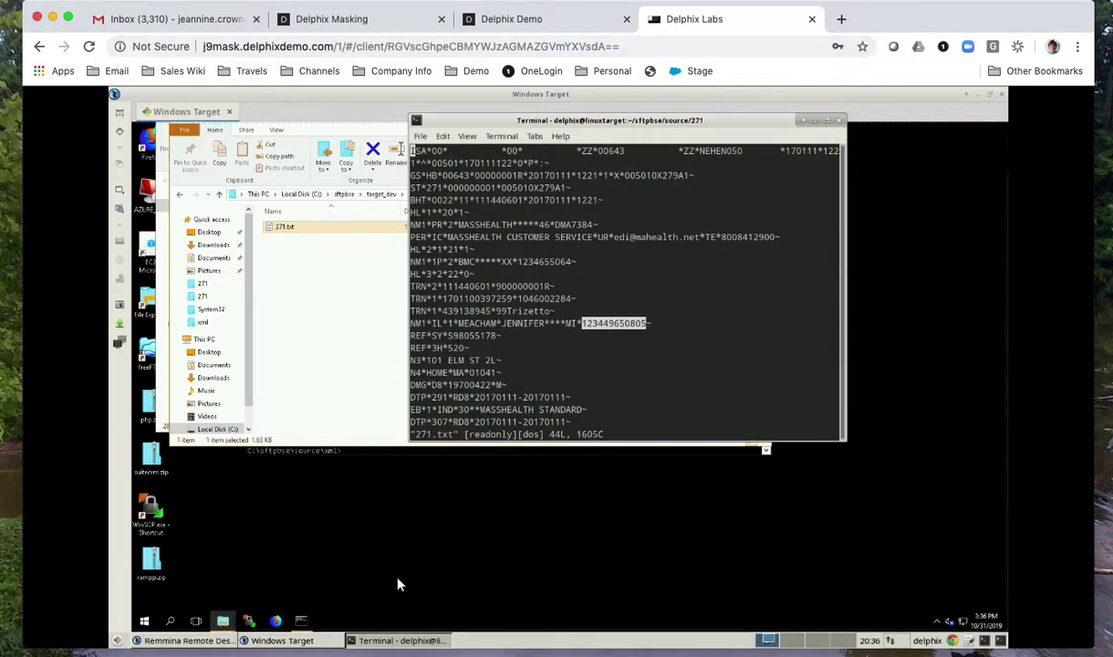
Check that Token_EDI's TokenEDI and Re-ID EDI jobs both show Succeeded.
{"action": "left_click", "coordinate": [484, 20]}
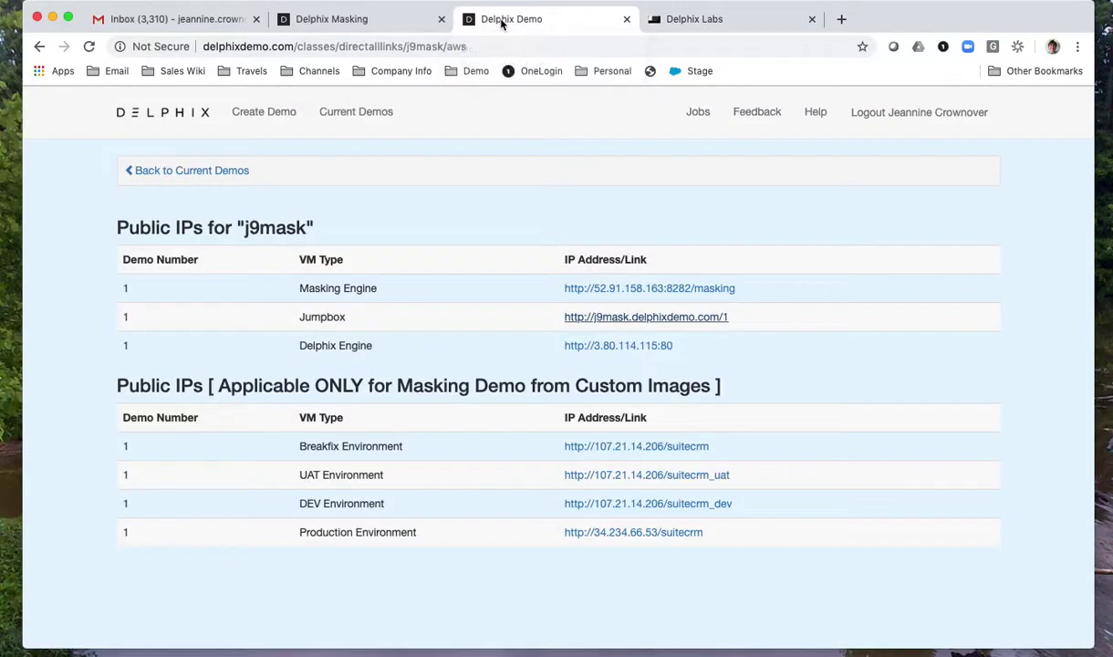
{"action": "left_click", "coordinate": [421, 19]}
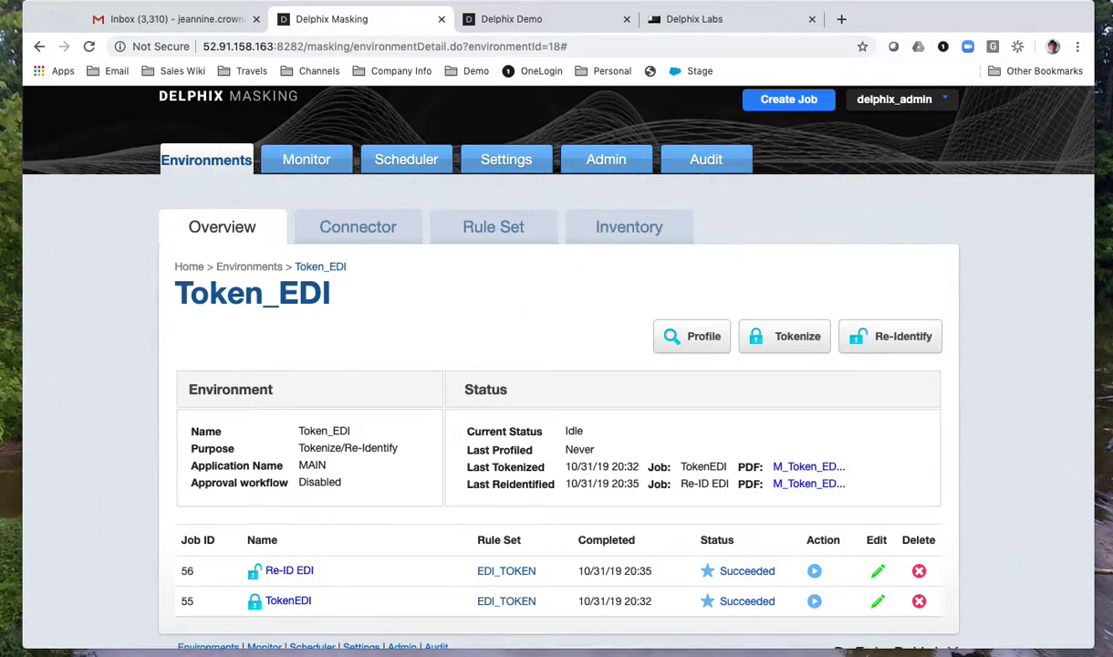
{"action": "key", "text": "super+Tab"}
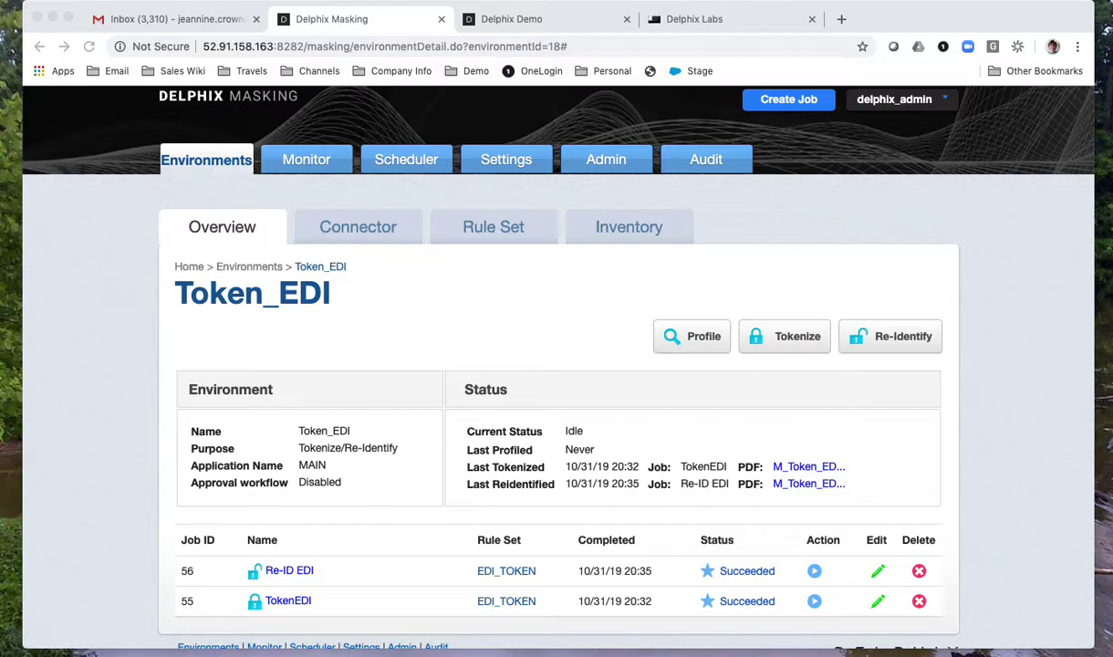